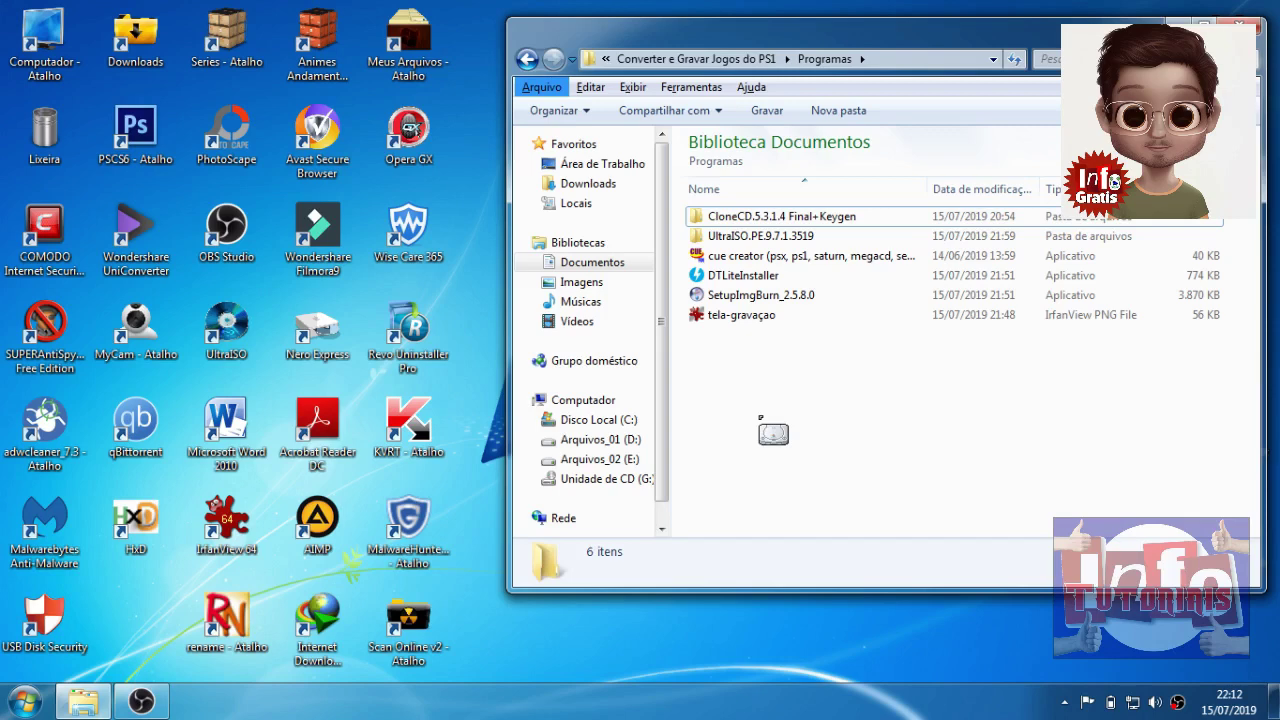
# - View the kEy text file in the UltraISO.PE.9.7.1.3519 folder, close it and return to the Programas folder
pyautogui.click(1013, 58)
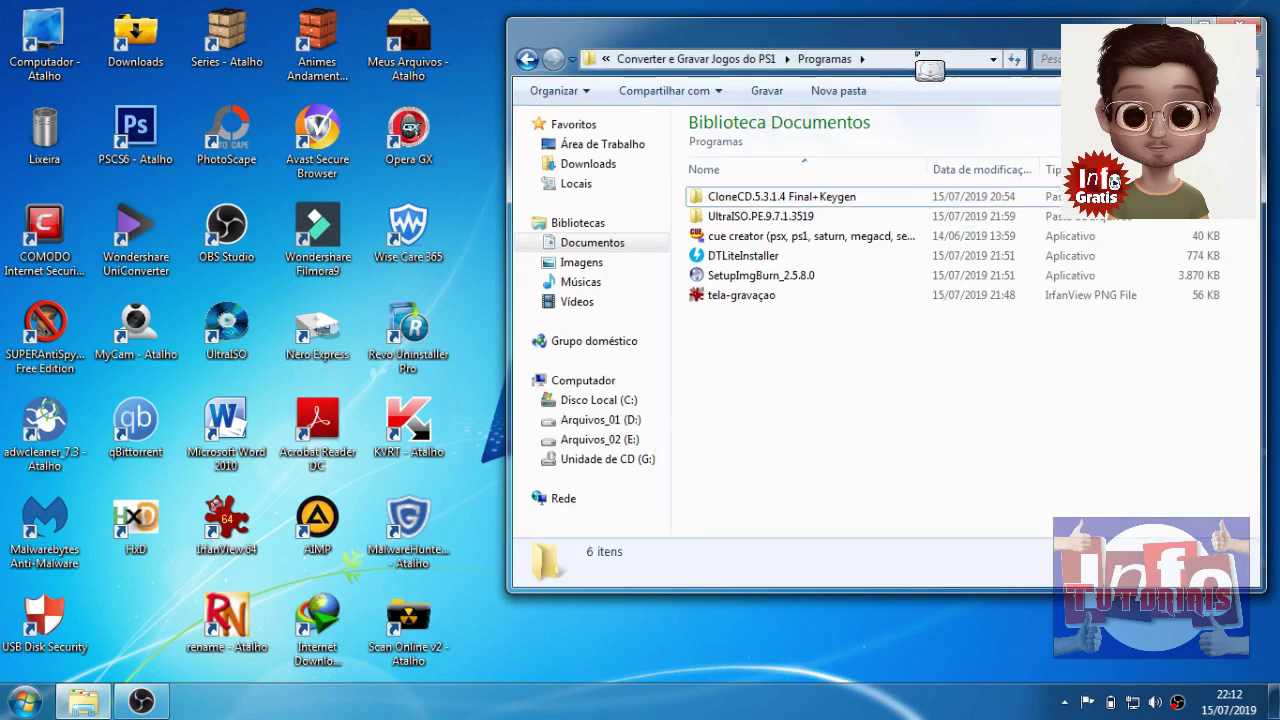
pyautogui.moveTo(1005, 40); pyautogui.dragTo(982, 82)
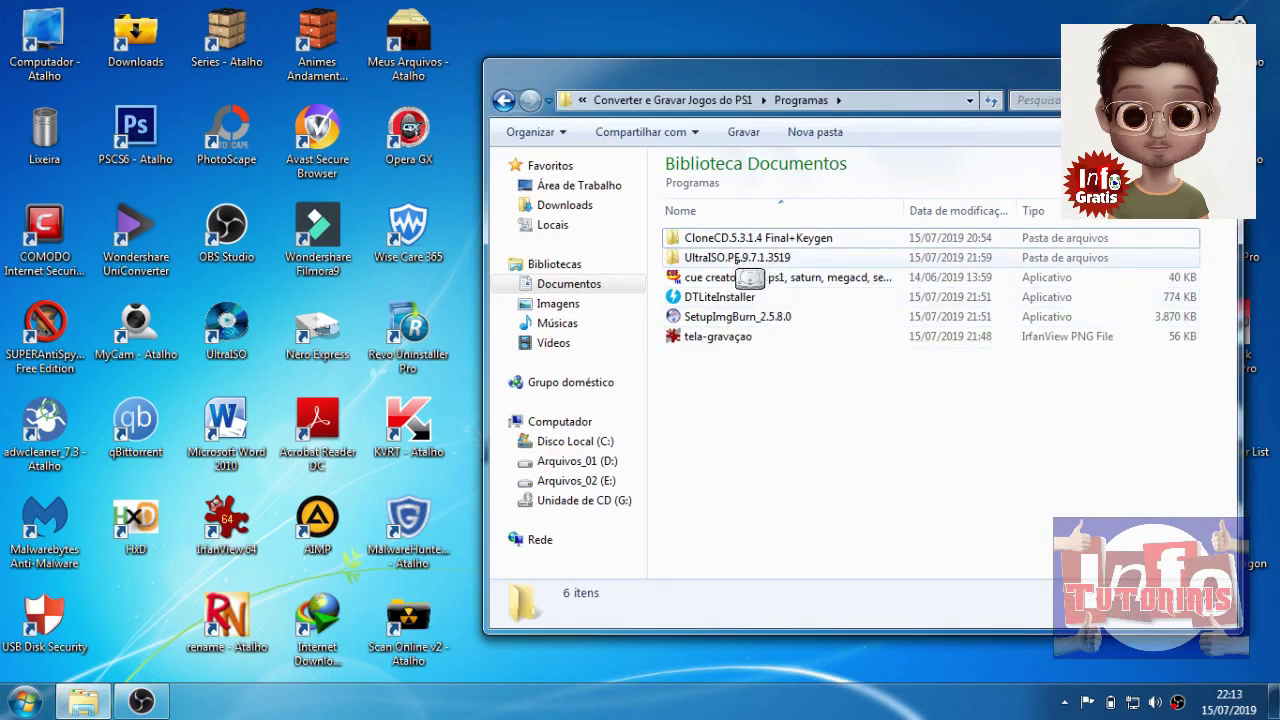
pyautogui.doubleClick(748, 259)
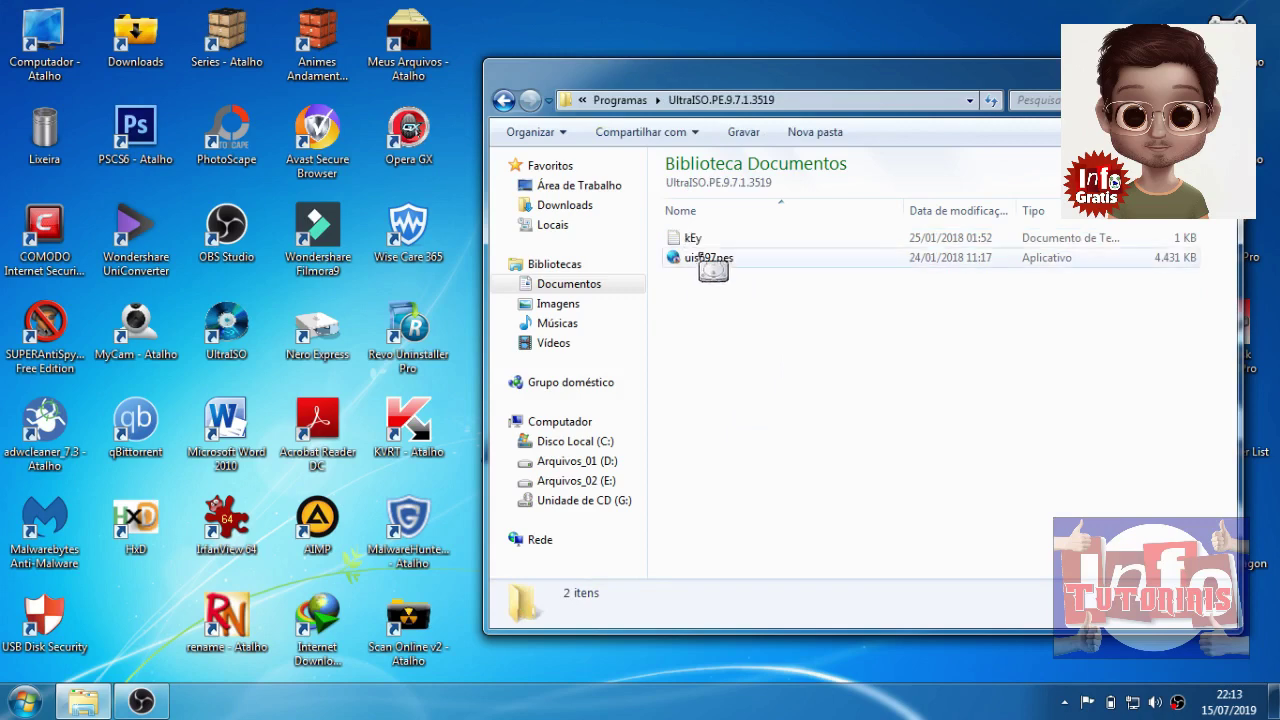
pyautogui.doubleClick(697, 238)
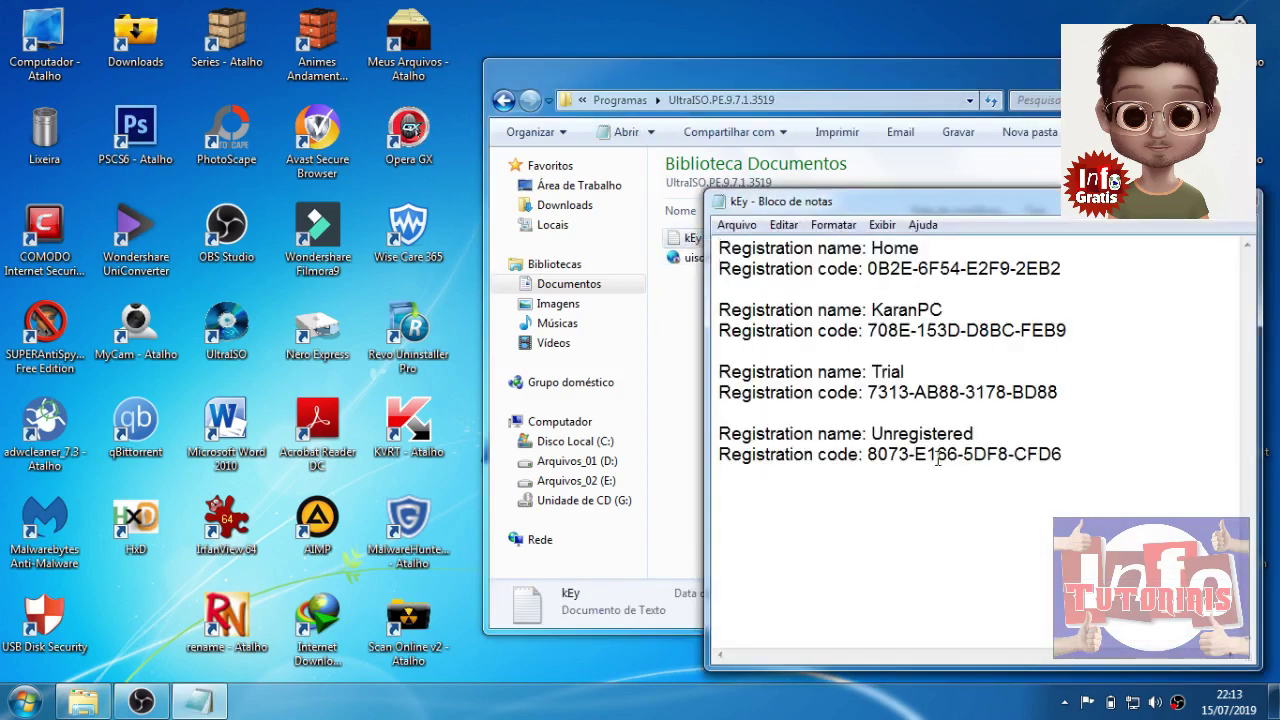
pyautogui.moveTo(1010, 201); pyautogui.dragTo(905, 209)
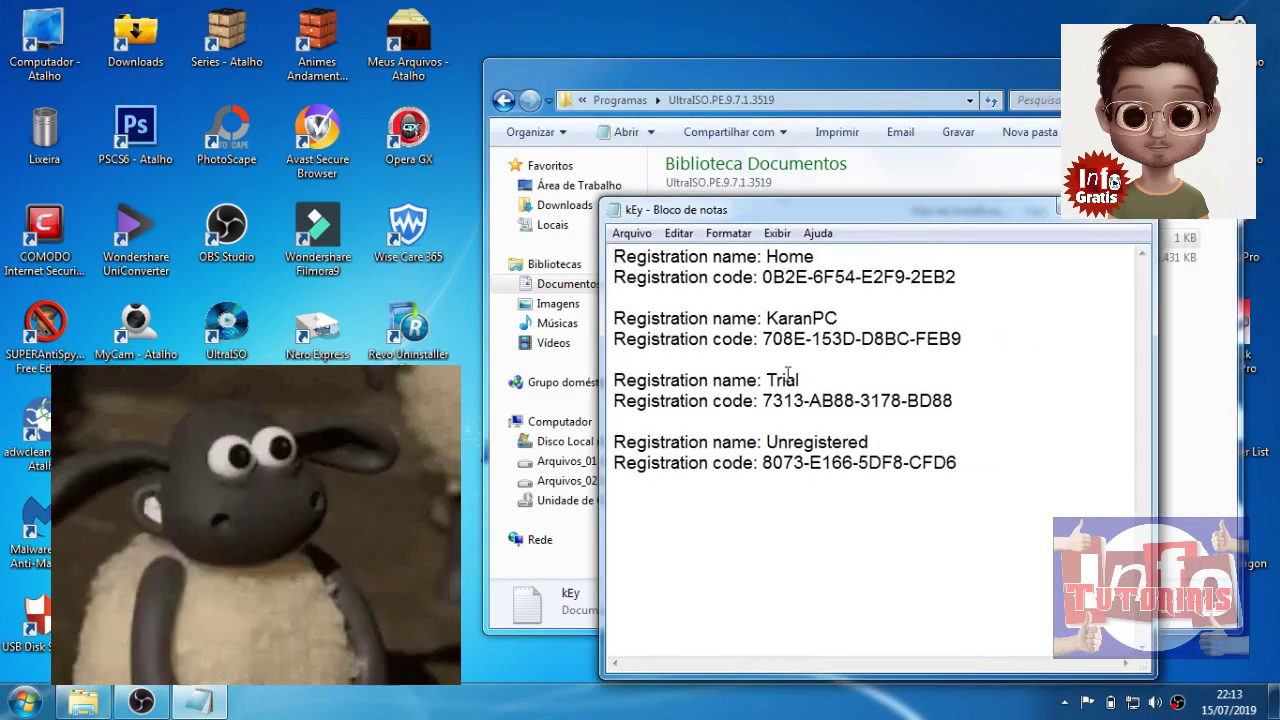
pyautogui.moveTo(997, 212); pyautogui.dragTo(1005, 284)
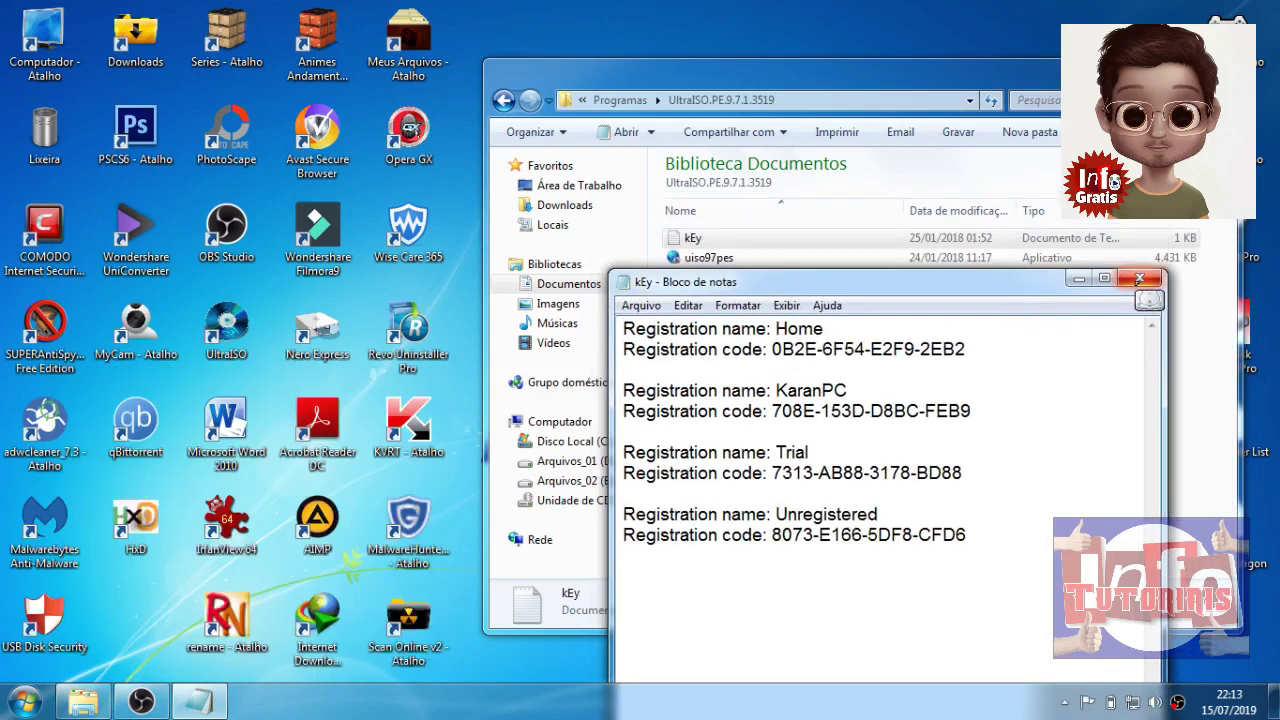
pyautogui.click(1139, 280)
pyautogui.click(840, 328)
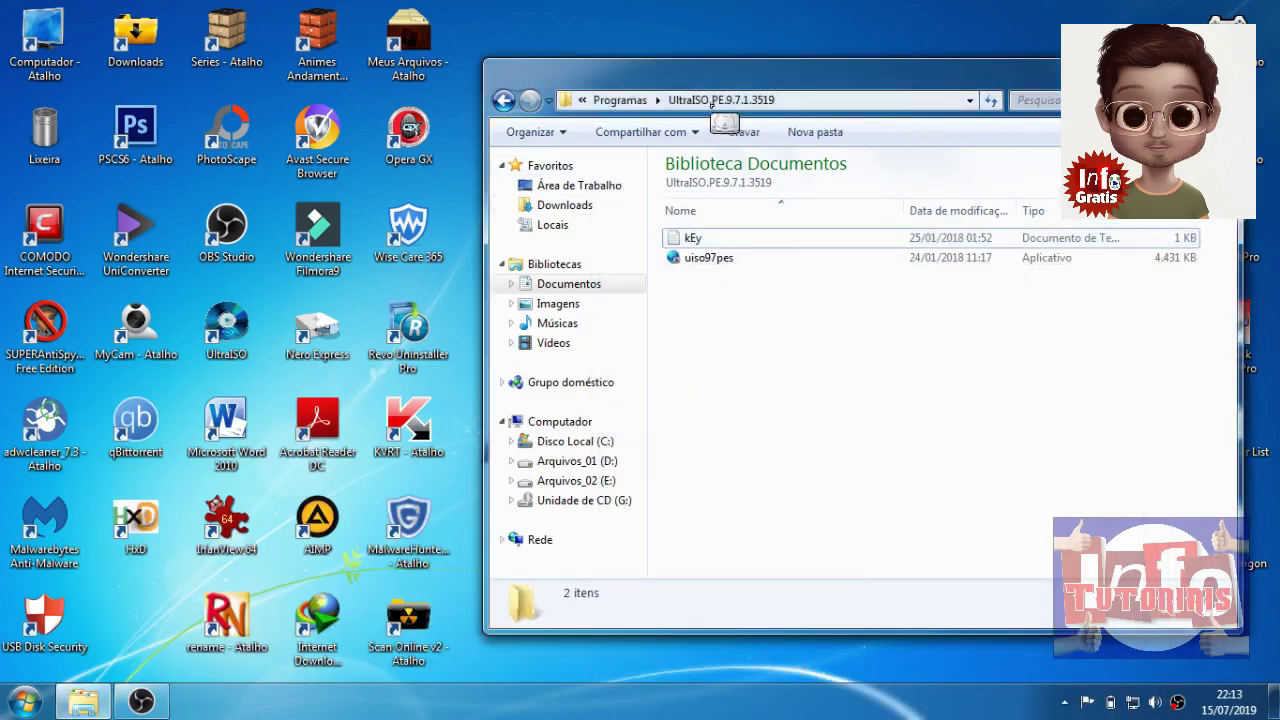
pyautogui.click(633, 99)
pyautogui.click(752, 418)
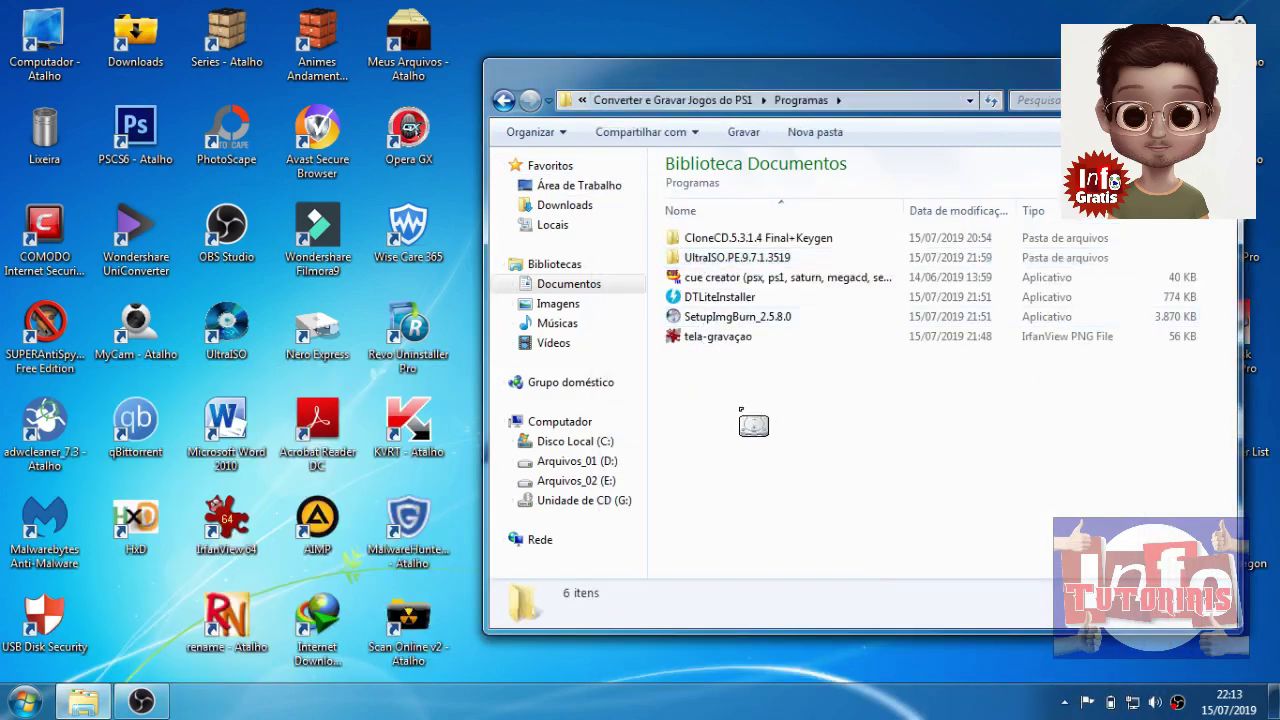
# - Look at the contents of the CloneCD.5.3.1.4 Final+Keygen folder and go back to the Programas folder
pyautogui.doubleClick(755, 240)
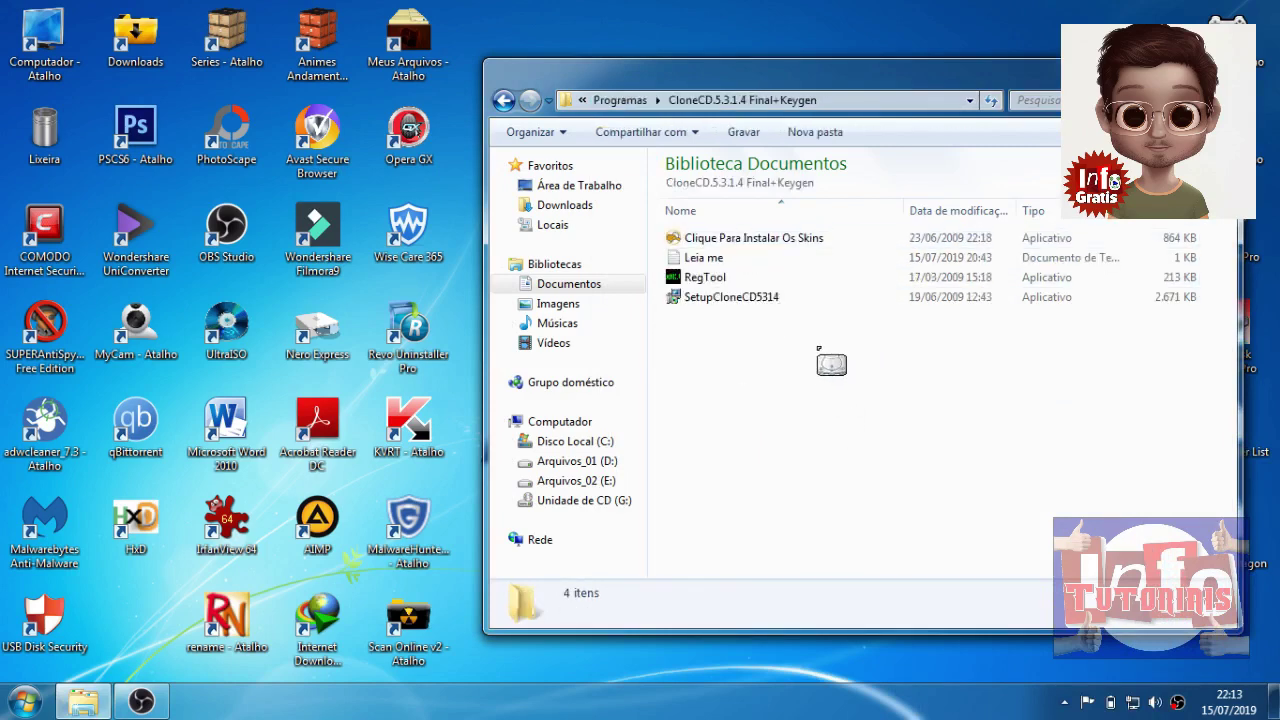
pyautogui.click(503, 100)
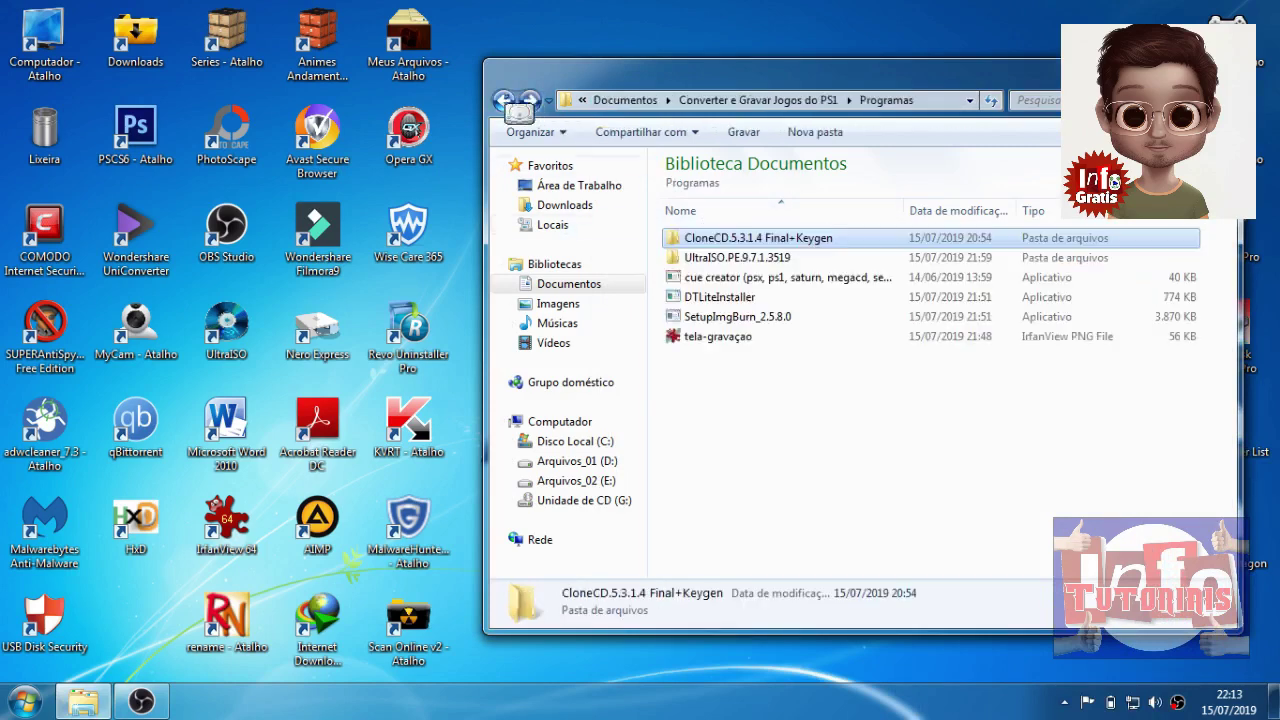
pyautogui.click(745, 380)
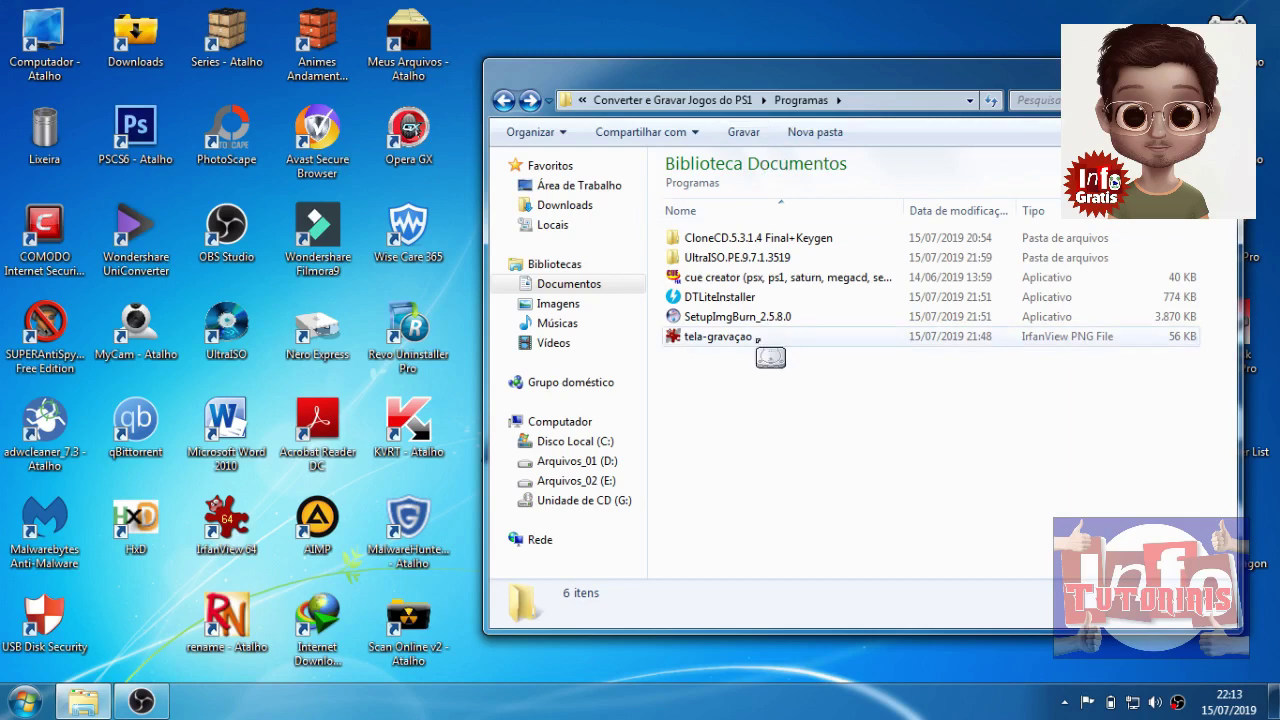
# - Run DTLiteInstaller with the free license type, let it download the files and launch the DAEMON Tools Lite installation
pyautogui.moveTo(757, 340)
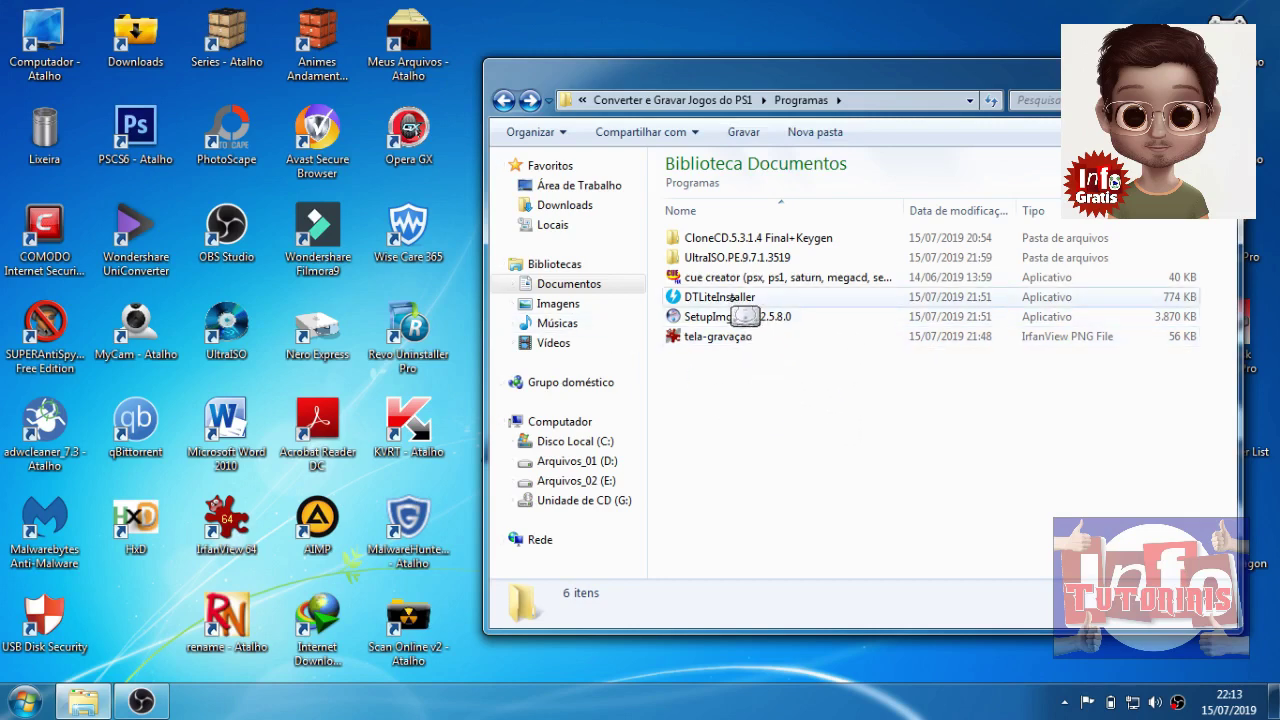
pyautogui.doubleClick(733, 298)
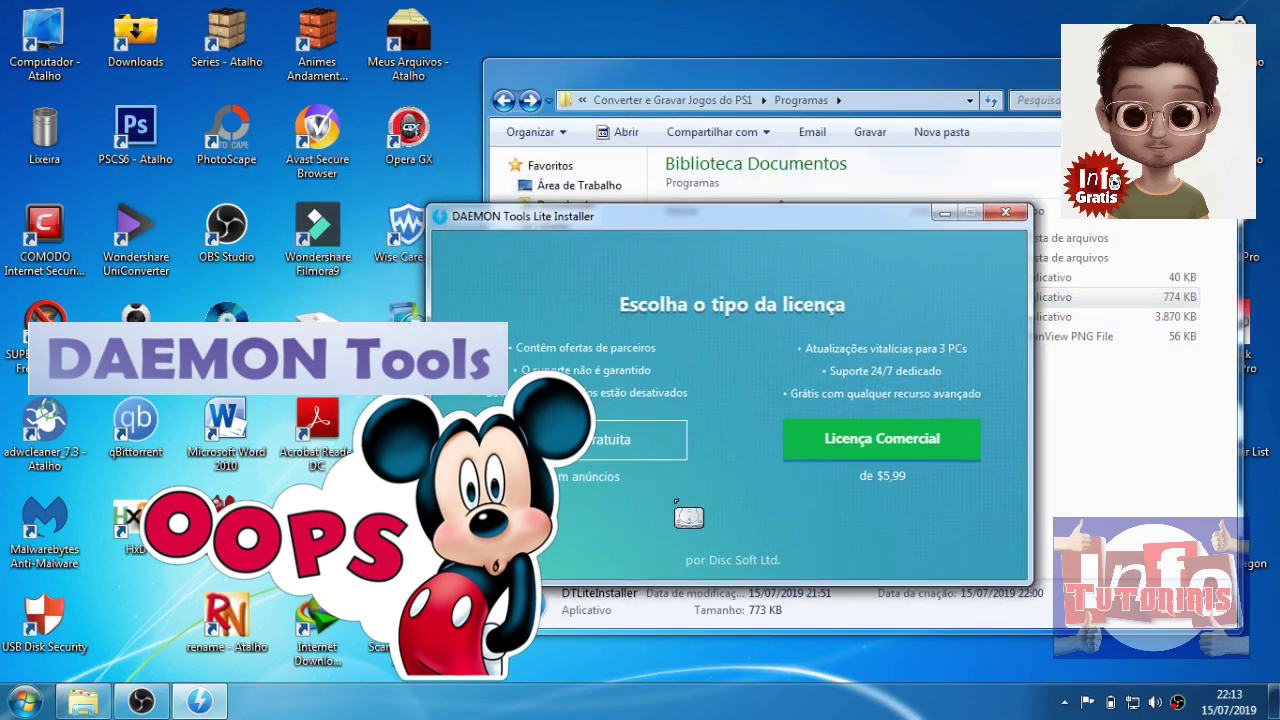
pyautogui.click(611, 440)
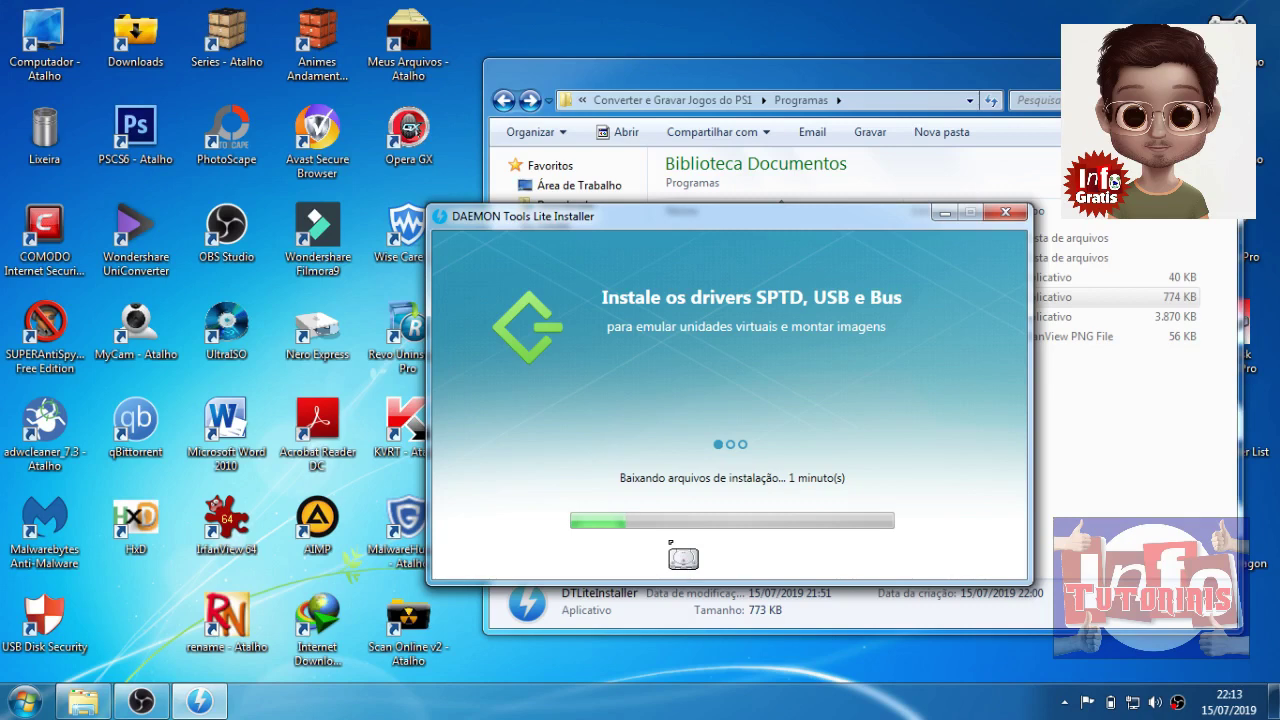
pyautogui.moveTo(821, 257); pyautogui.dragTo(551, 147)
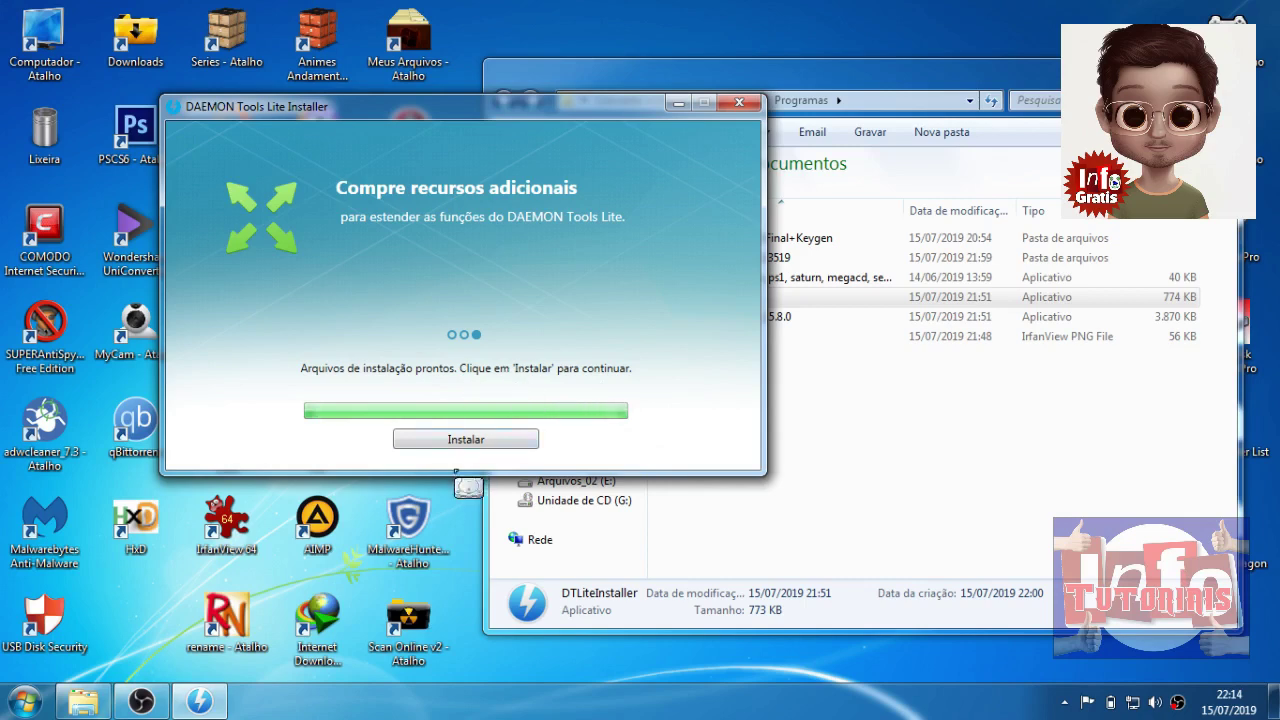
pyautogui.click(485, 441)
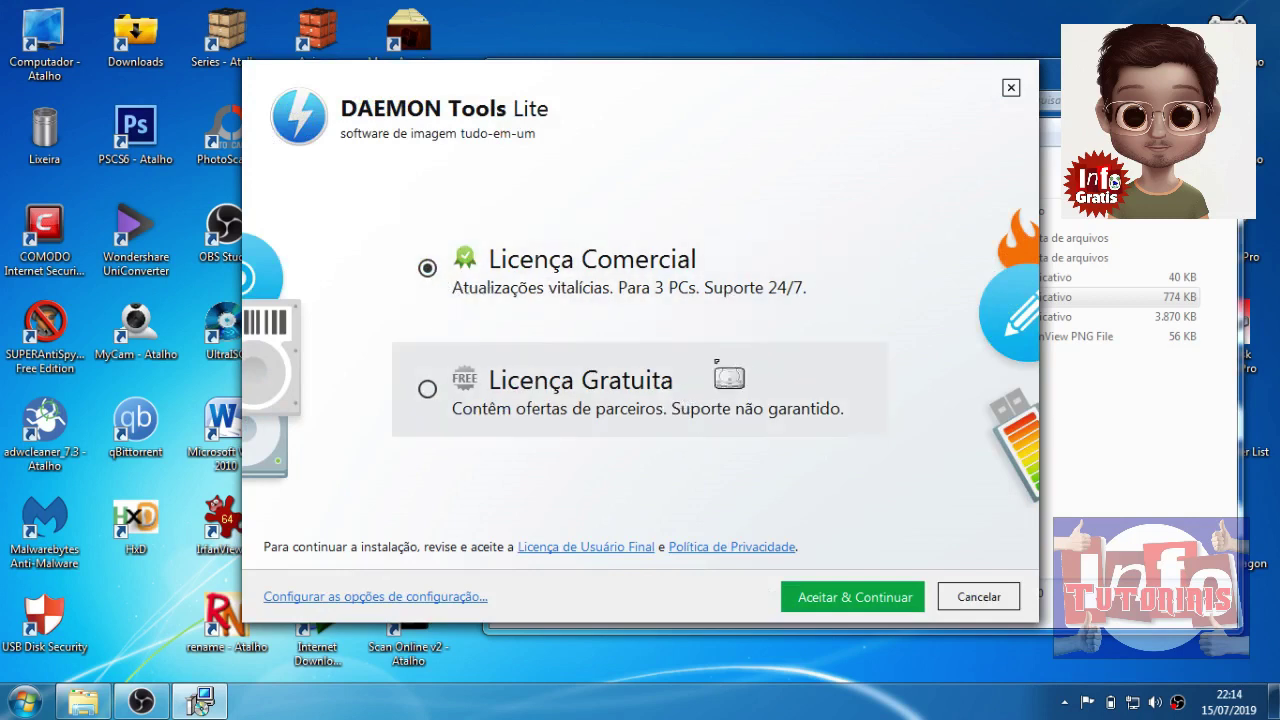
# - Accept the Licença Gratuita option, decline the ByteFence offer and install DAEMON Tools Lite
pyautogui.click(427, 389)
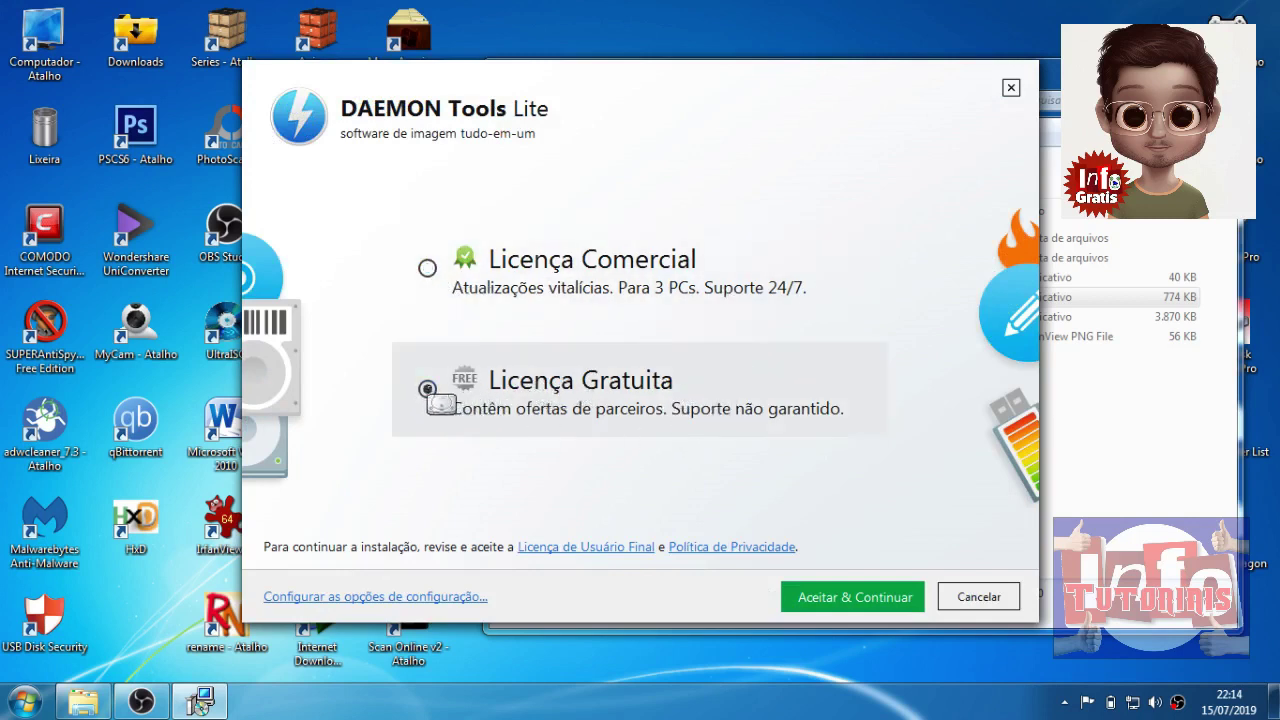
pyautogui.click(885, 600)
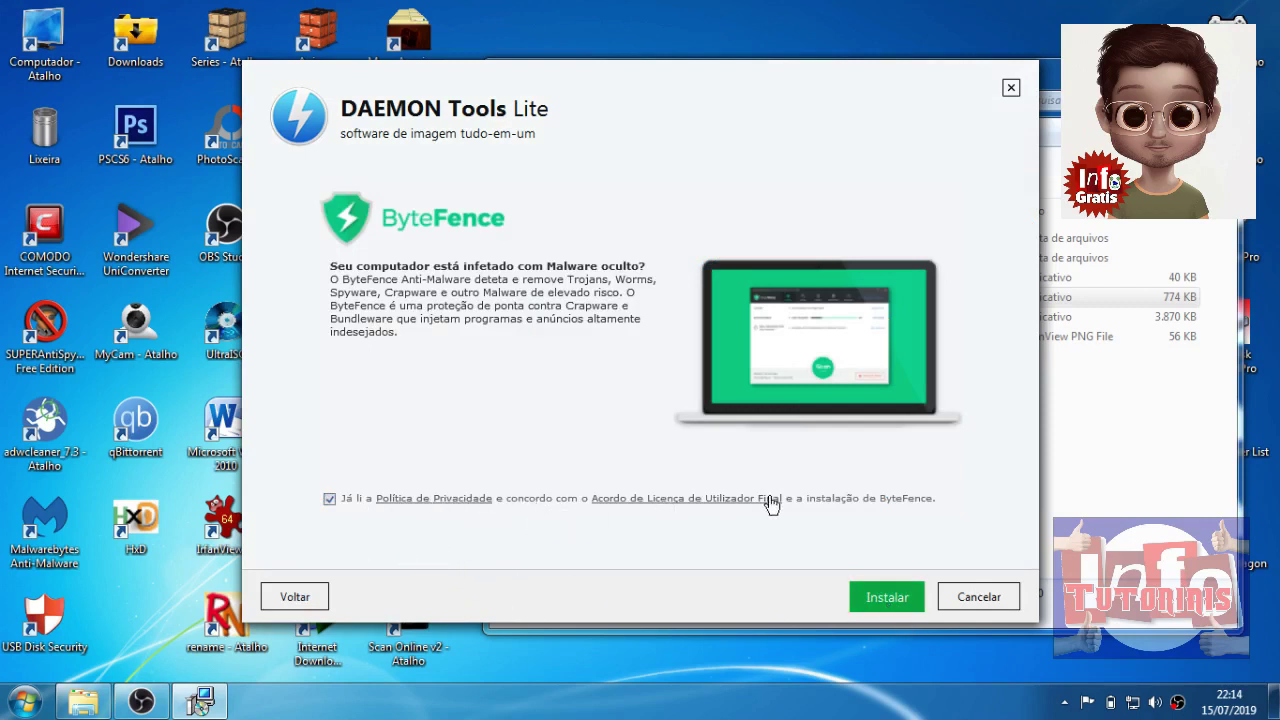
pyautogui.click(330, 499)
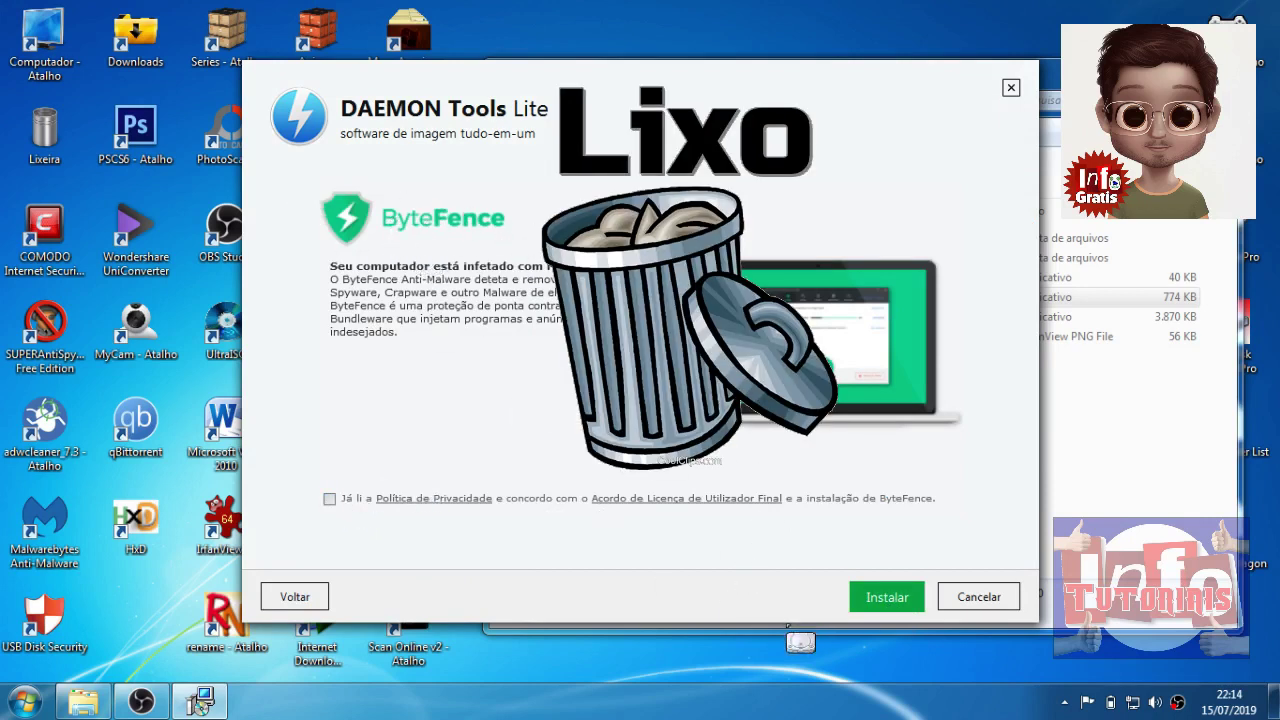
pyautogui.click(886, 600)
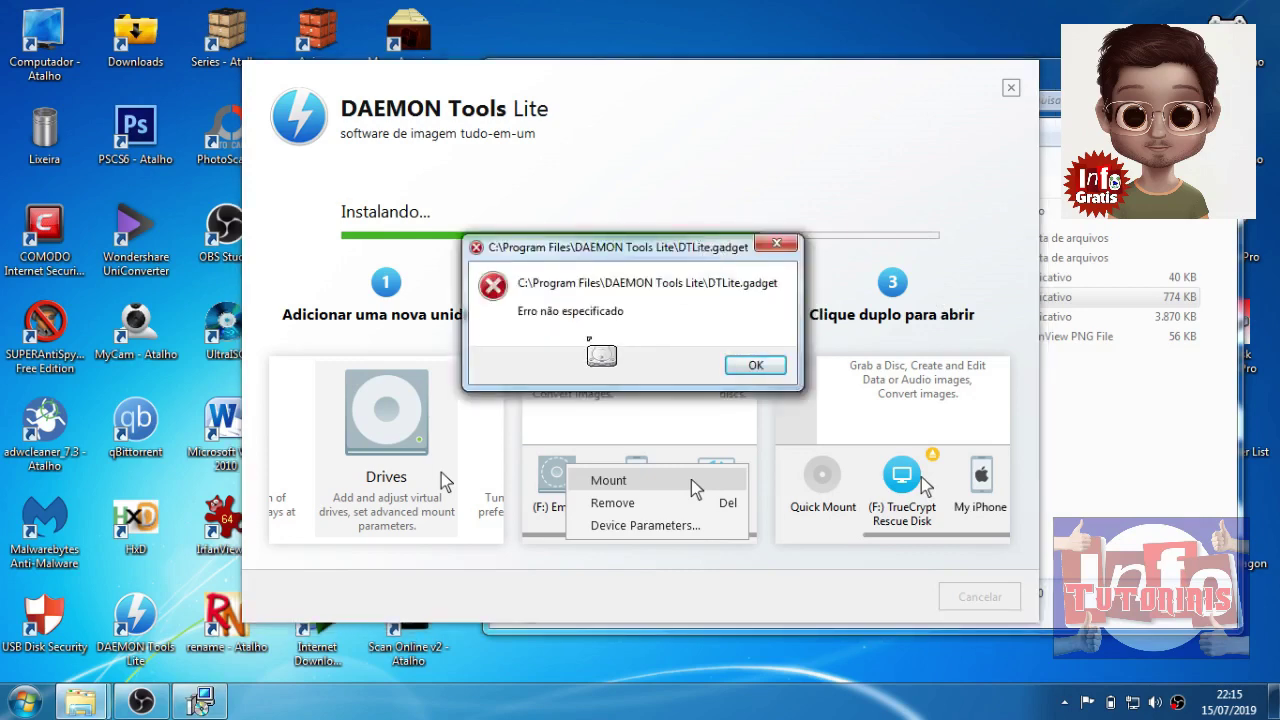
# - Dismiss the DTLite.gadget error, close the finished DAEMON Tools Lite setup without running the program, and close its web page
pyautogui.click(764, 367)
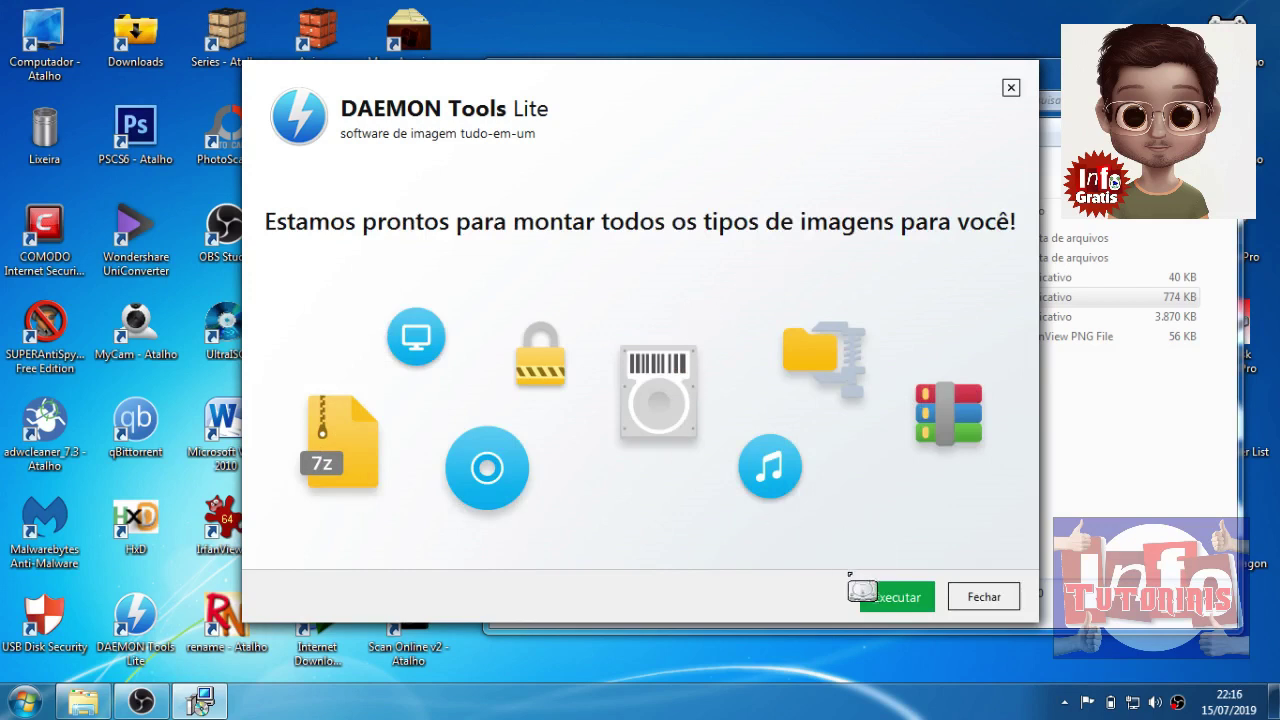
pyautogui.click(980, 598)
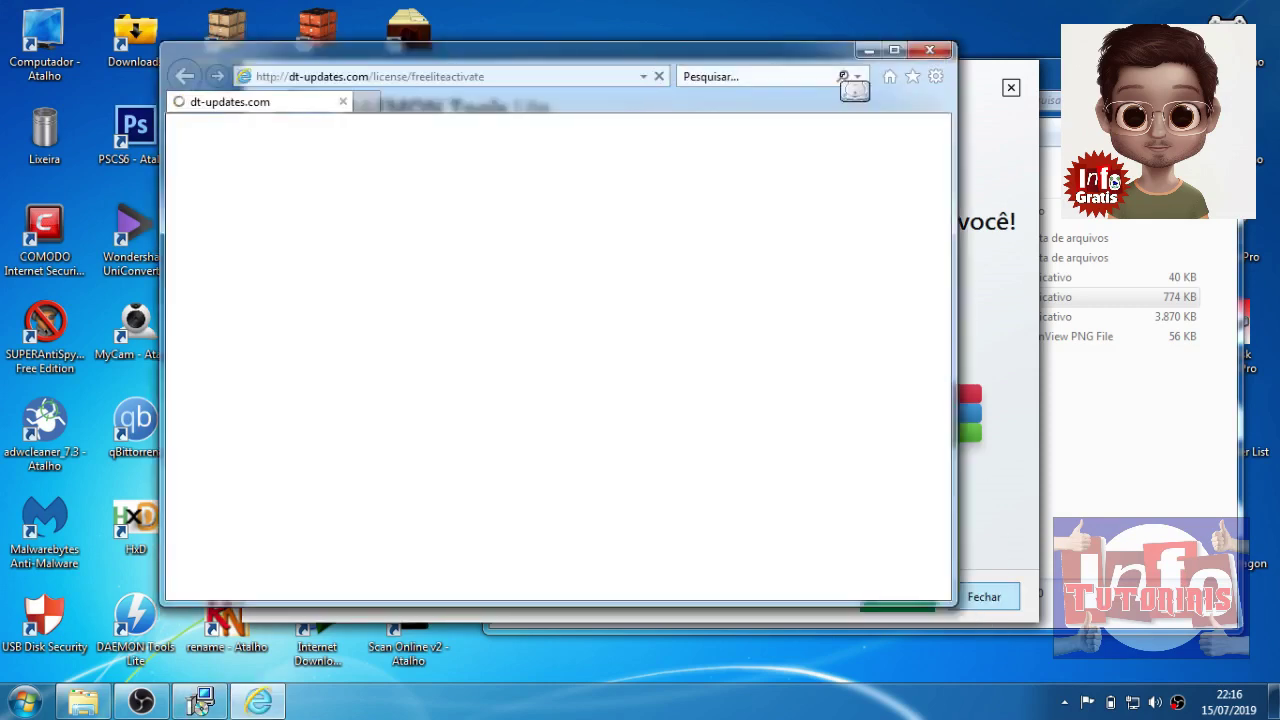
pyautogui.click(929, 50)
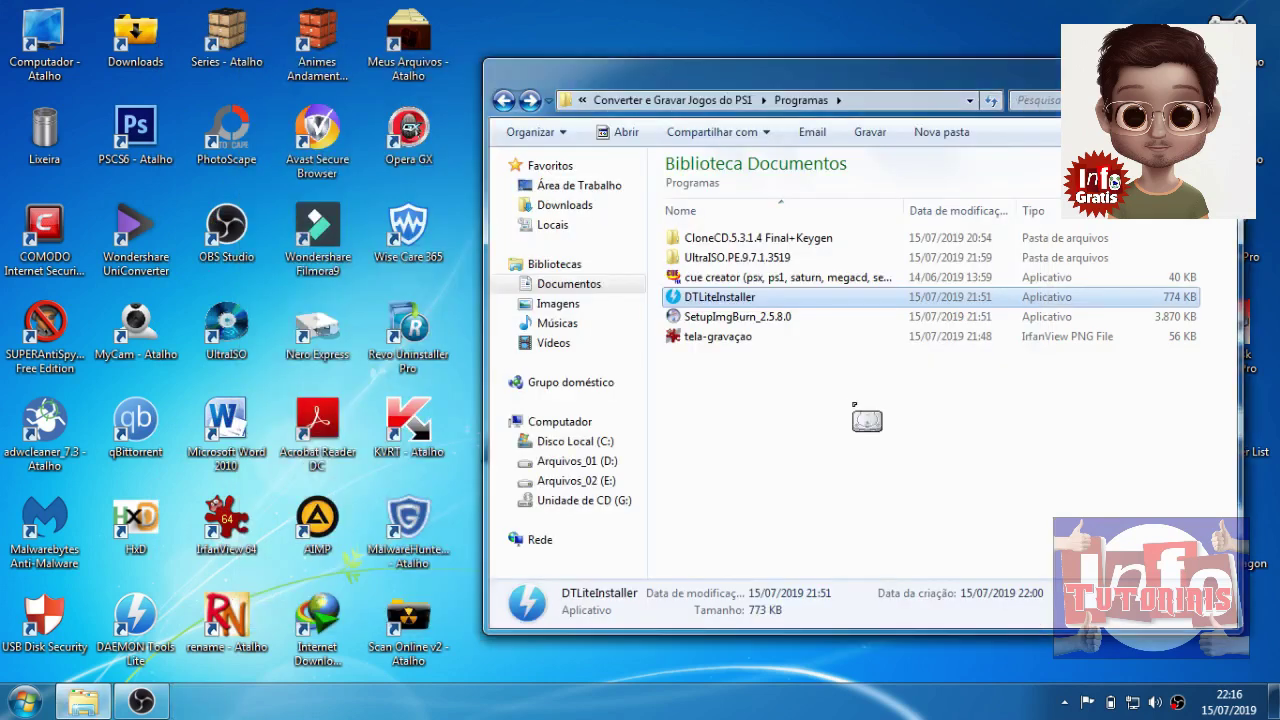
pyautogui.click(854, 405)
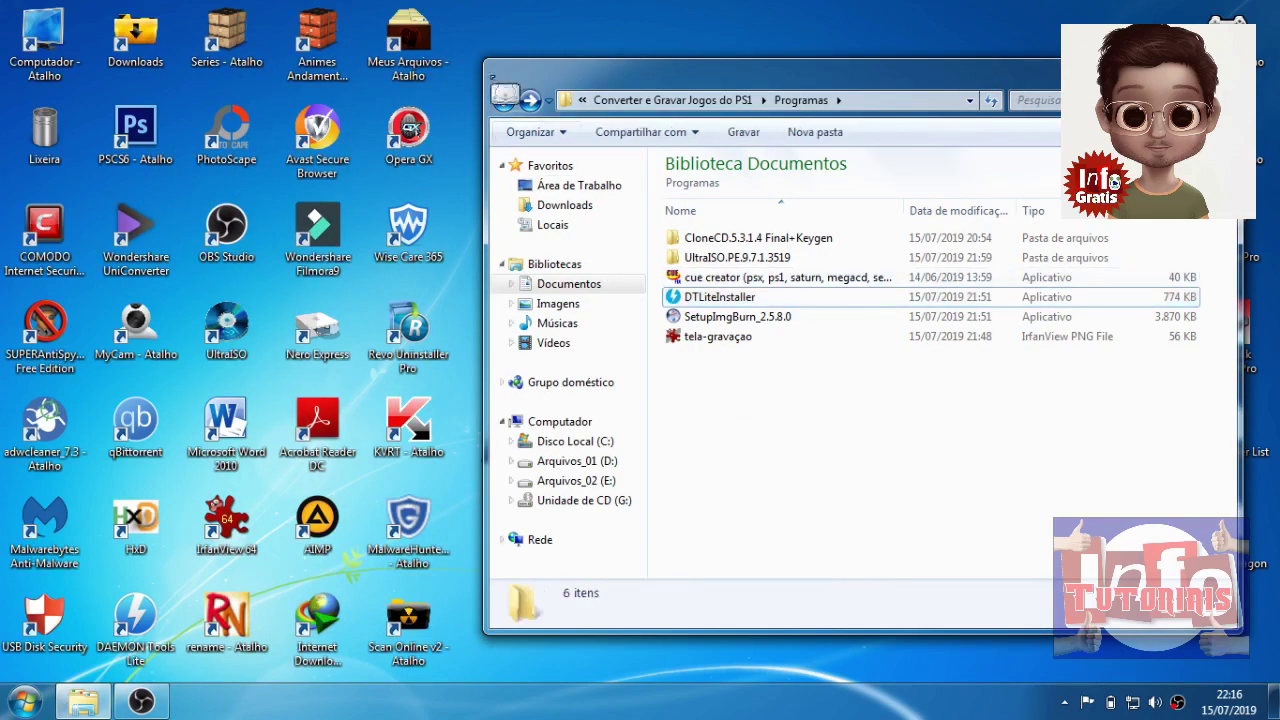
# - Start the SetupImgBurn_2.5.8.0 installer from the Programas folder and accept its license agreement
pyautogui.moveTo(767, 66); pyautogui.dragTo(738, 34)
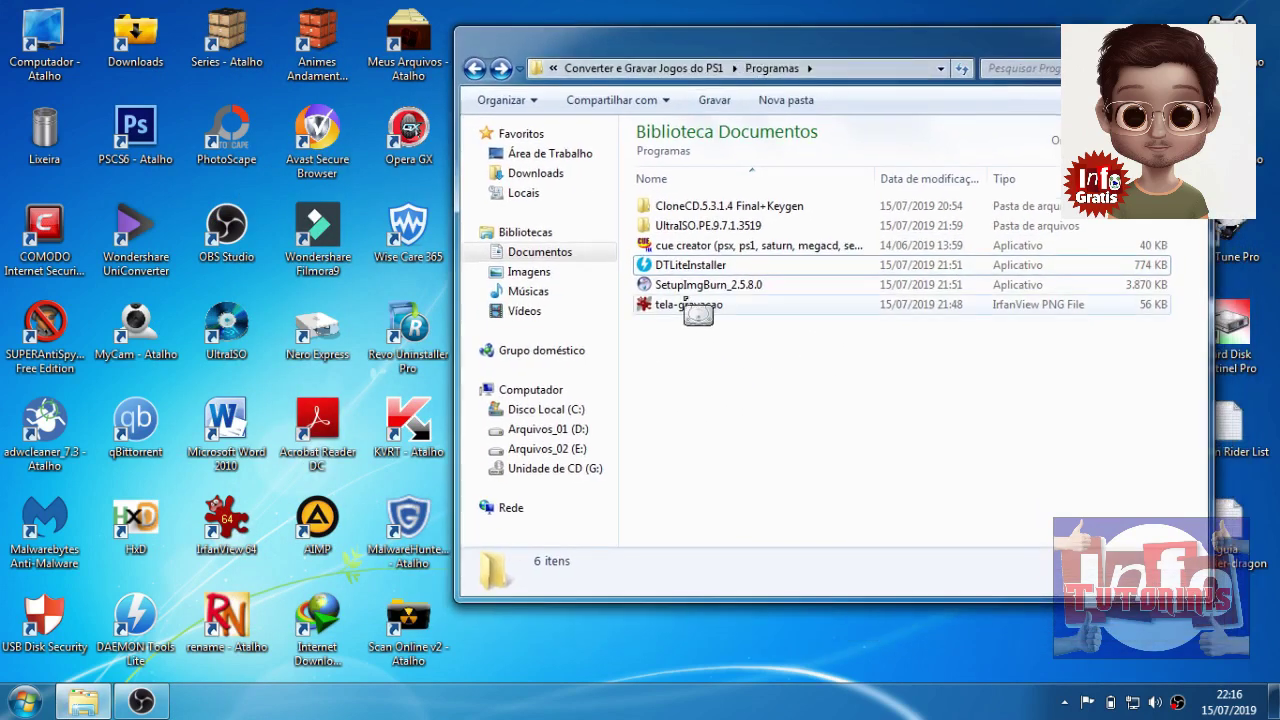
pyautogui.doubleClick(758, 289)
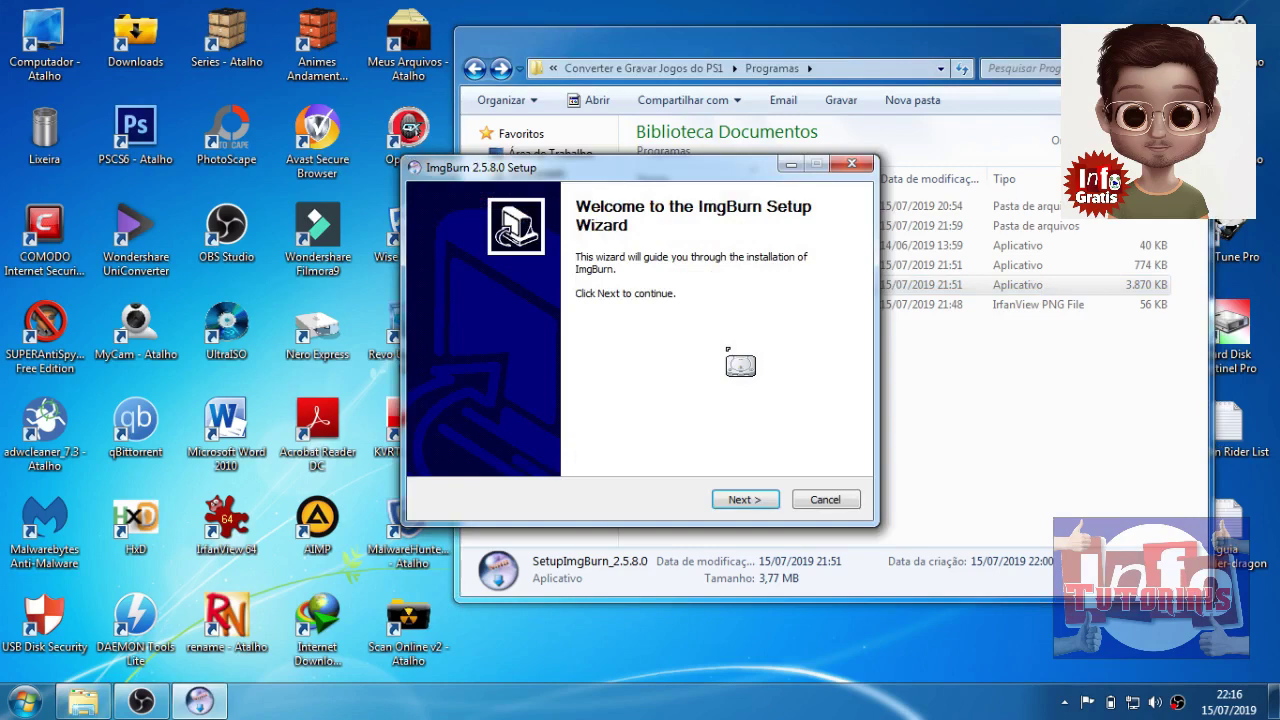
pyautogui.click(745, 500)
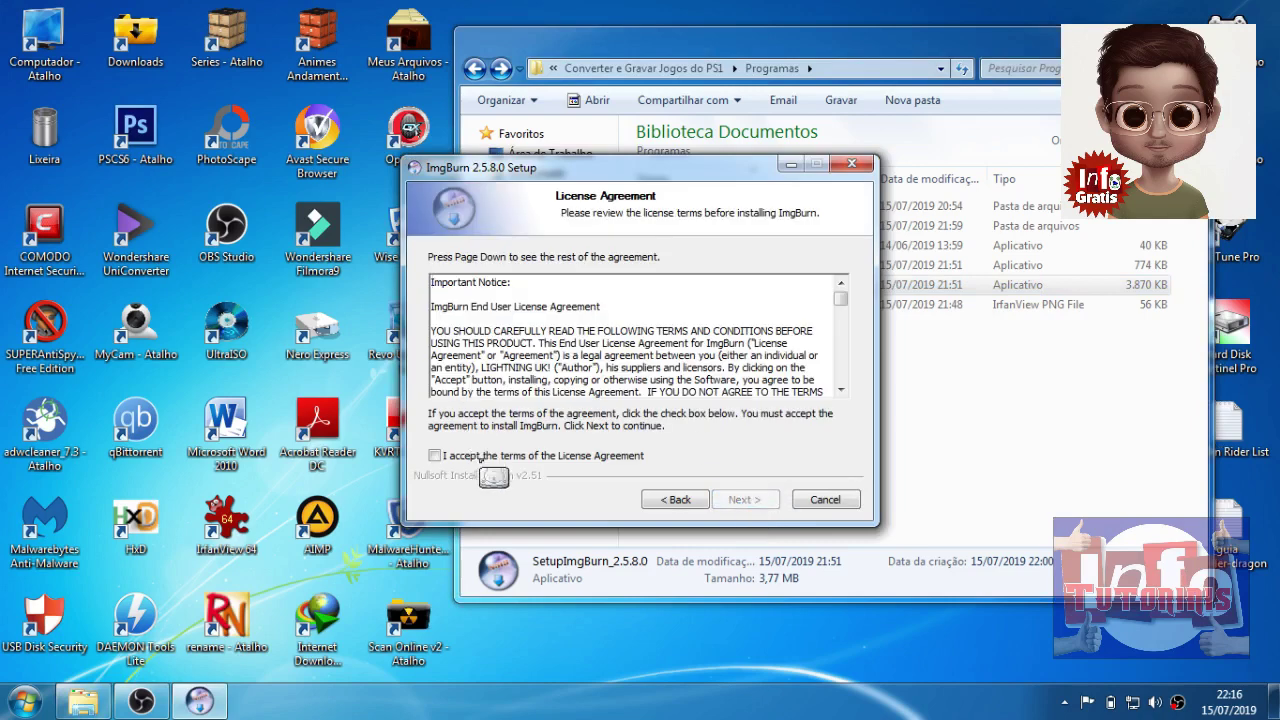
pyautogui.click(437, 455)
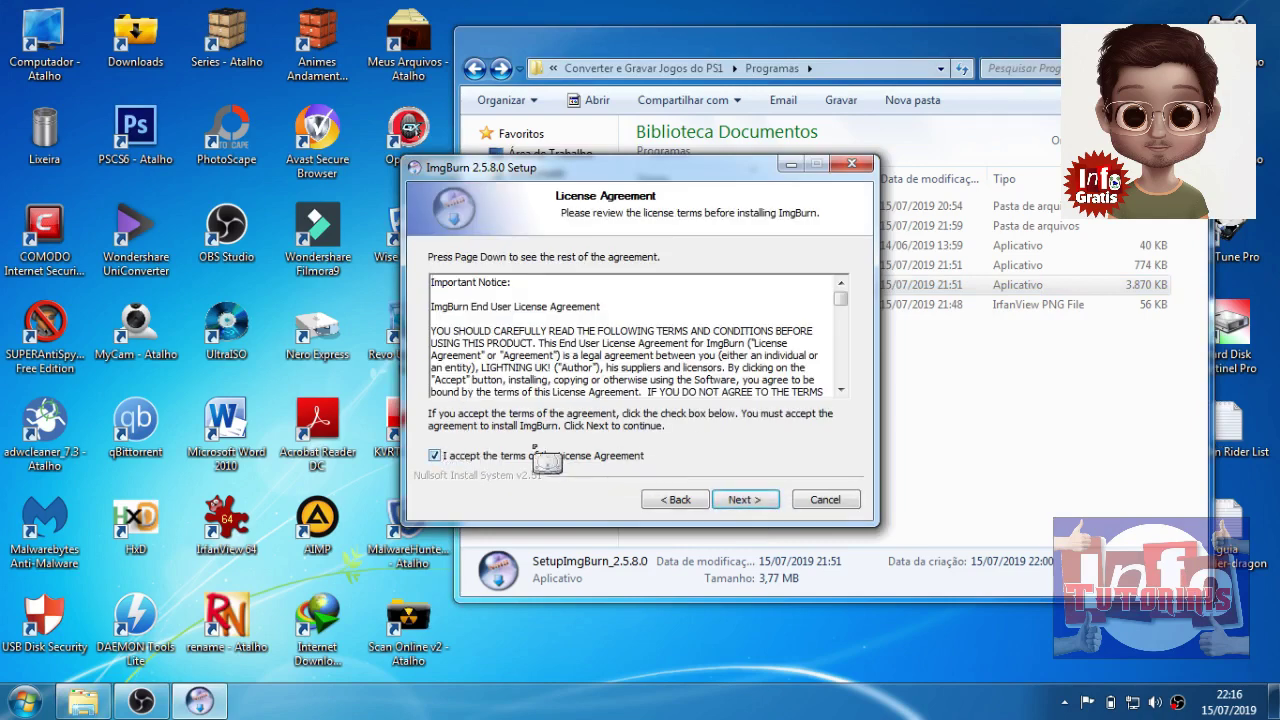
pyautogui.click(747, 502)
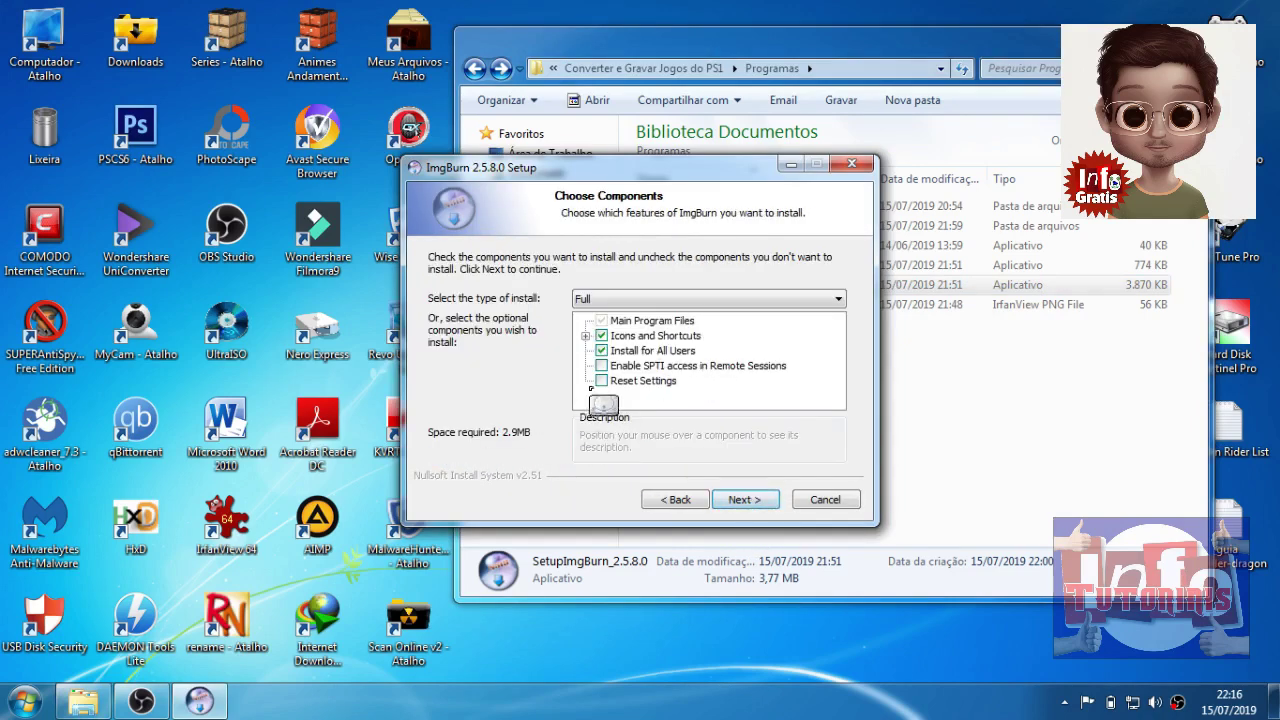
# - Keep the Full install type, the C:\Program Files (x86)\ImgBurn destination and the ImgBurn Start menu folder
pyautogui.click(757, 499)
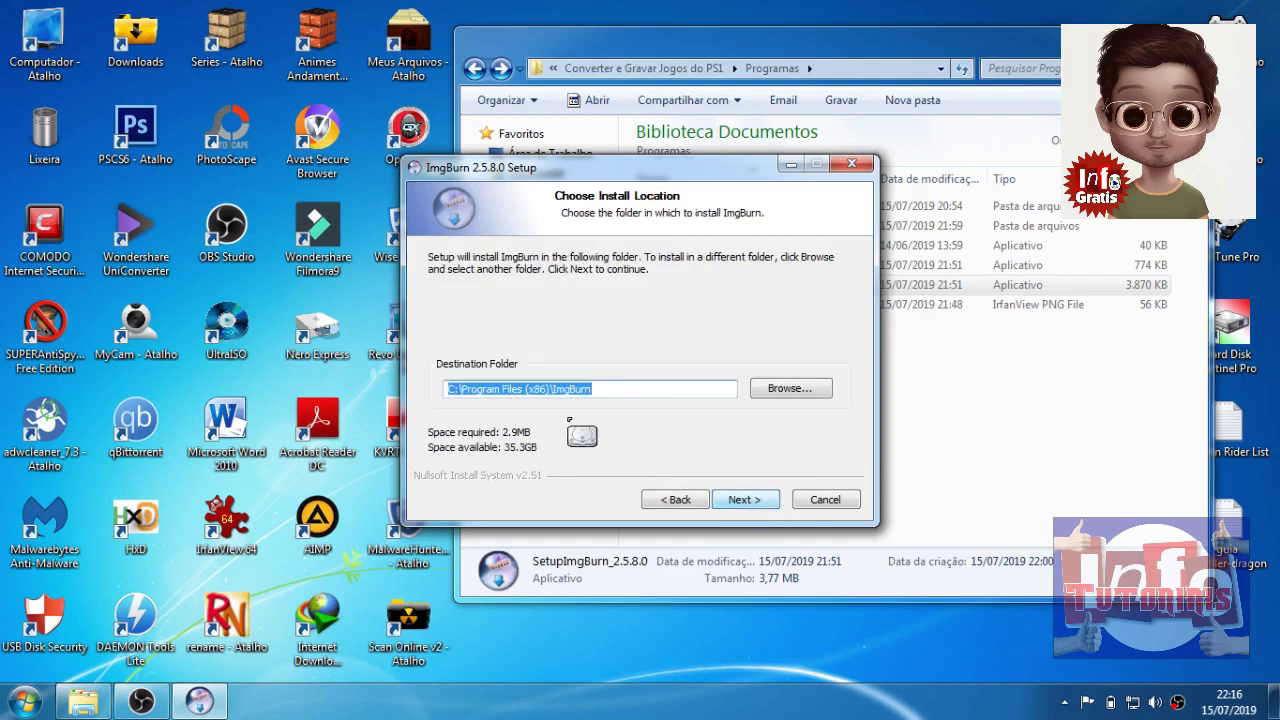
pyautogui.click(757, 499)
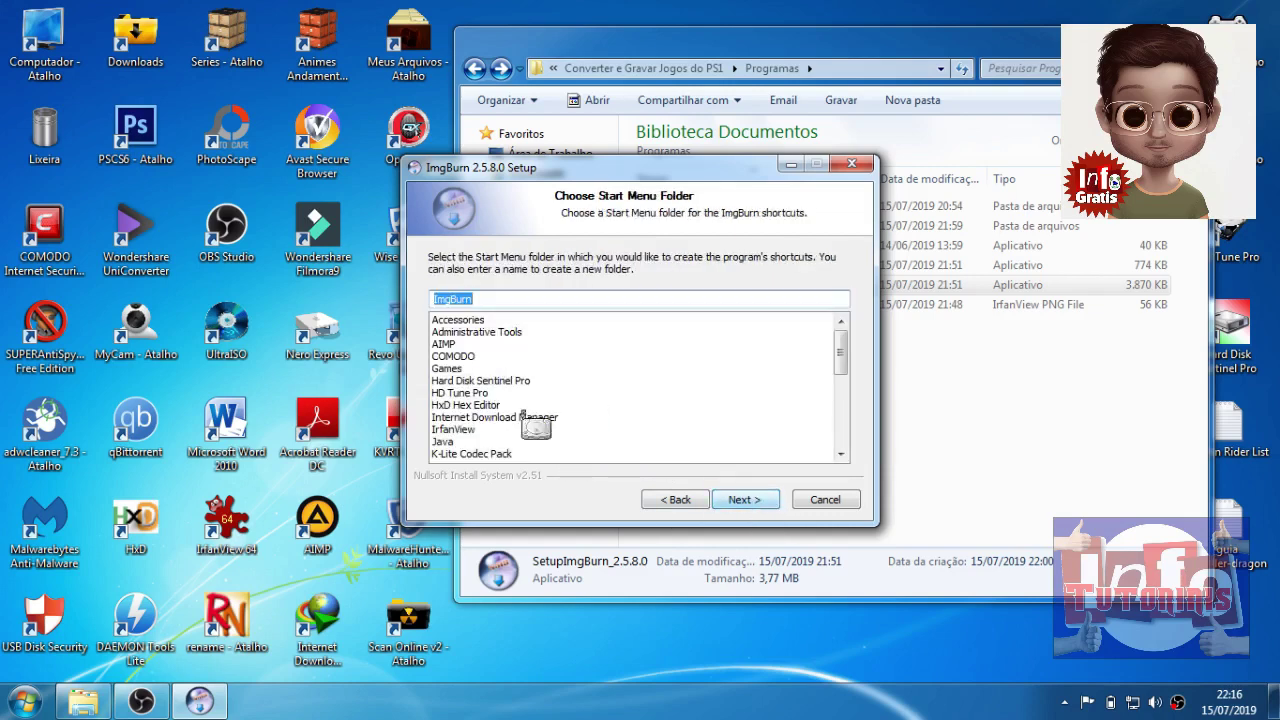
pyautogui.click(751, 498)
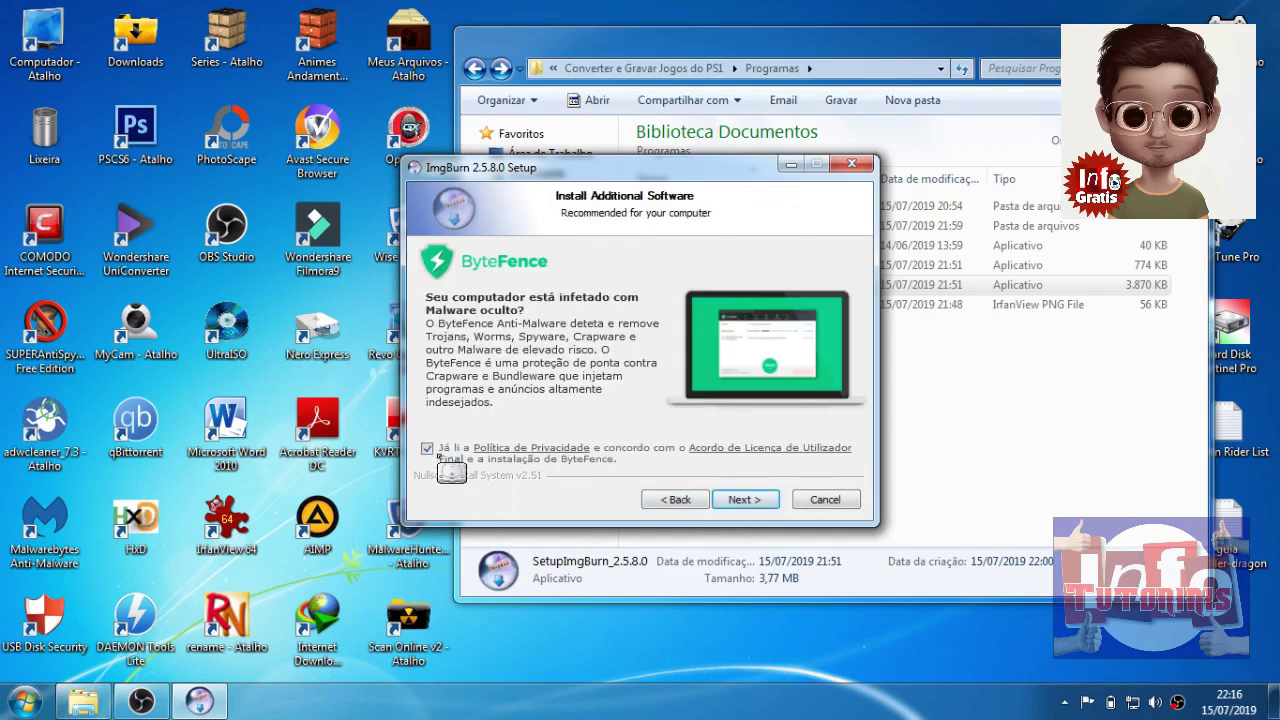
# - Decline the ByteFence offer, install ImgBurn and allow periodic checks for newer versions
pyautogui.click(430, 452)
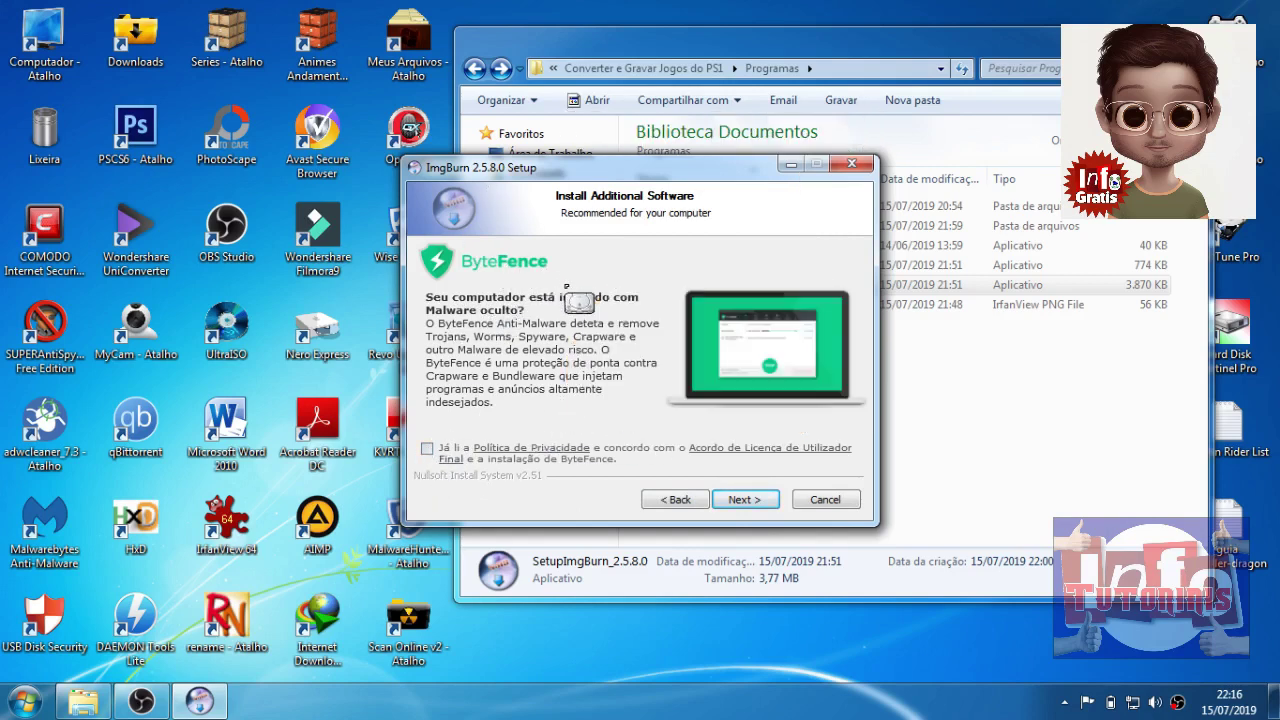
pyautogui.click(741, 501)
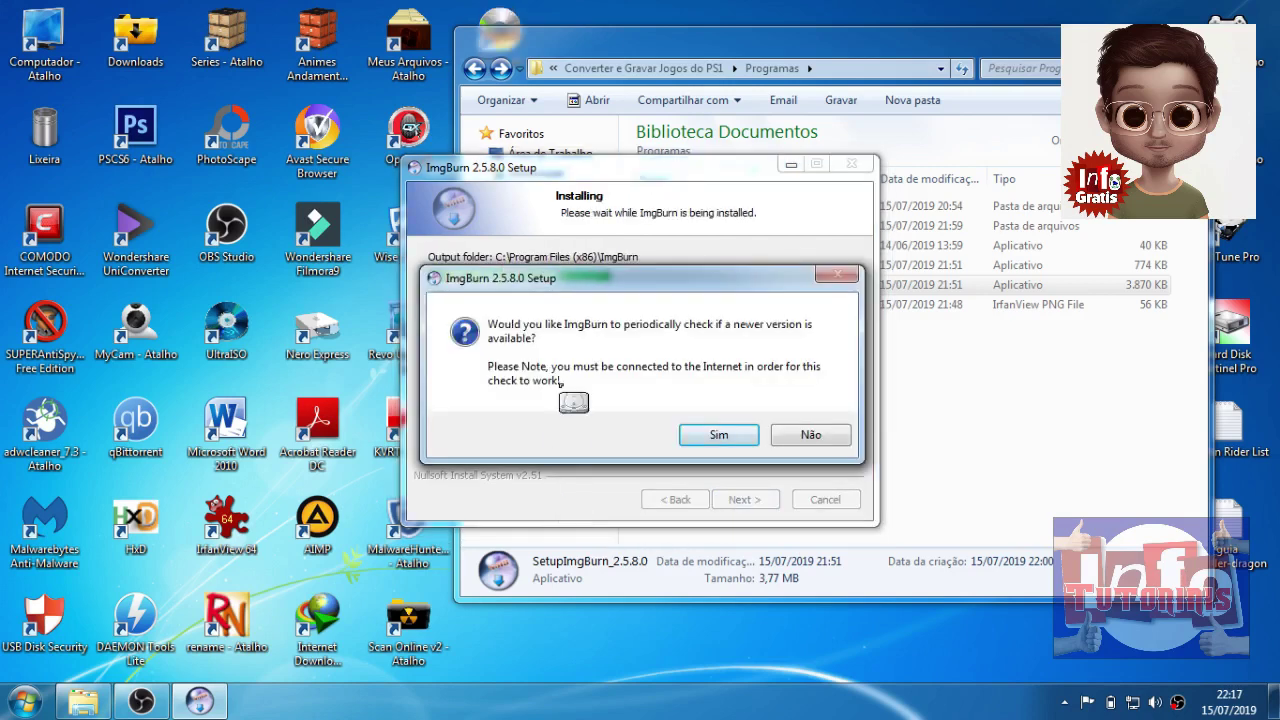
pyautogui.click(712, 435)
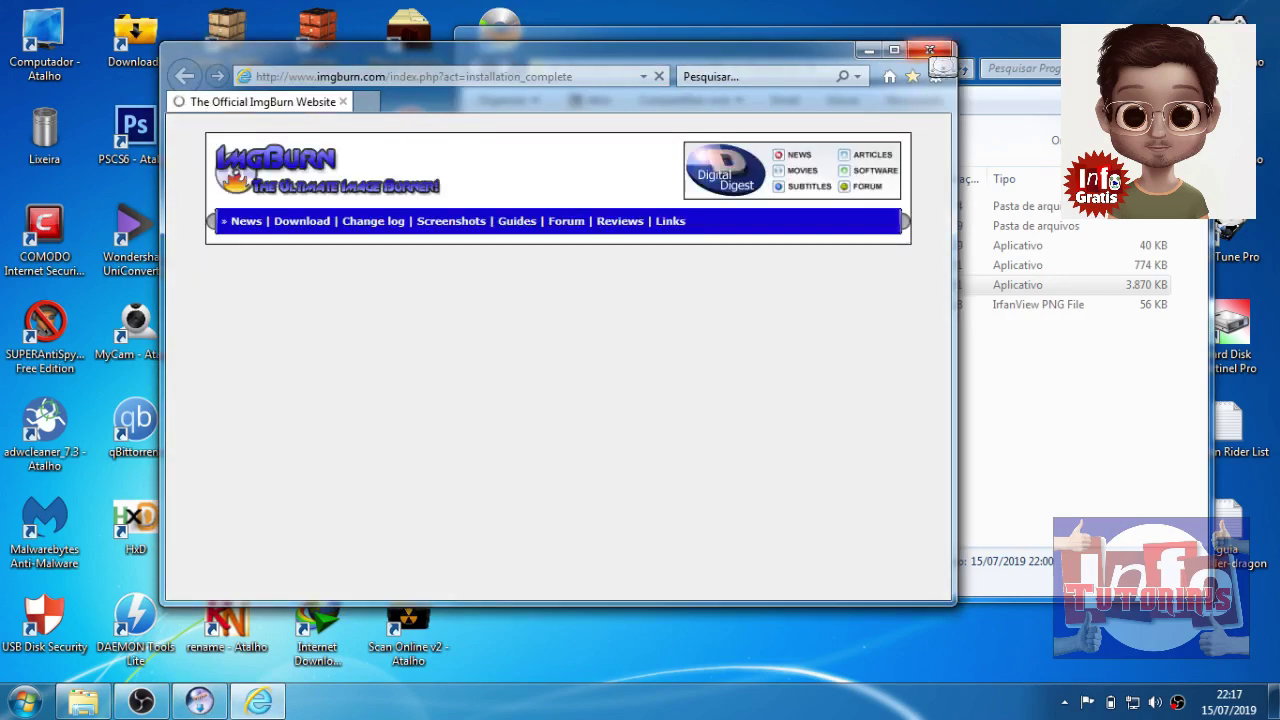
# - Close the ImgBurn web page and finish the ImgBurn setup wizard
pyautogui.click(929, 50)
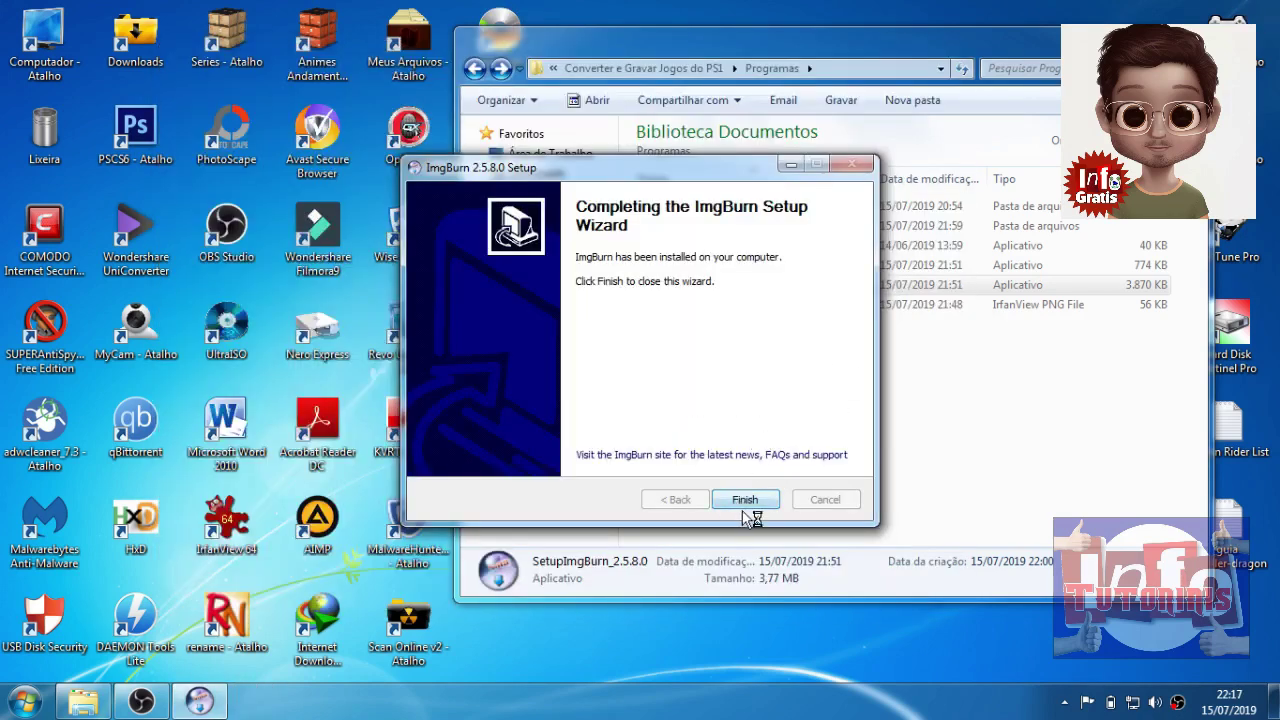
pyautogui.click(745, 500)
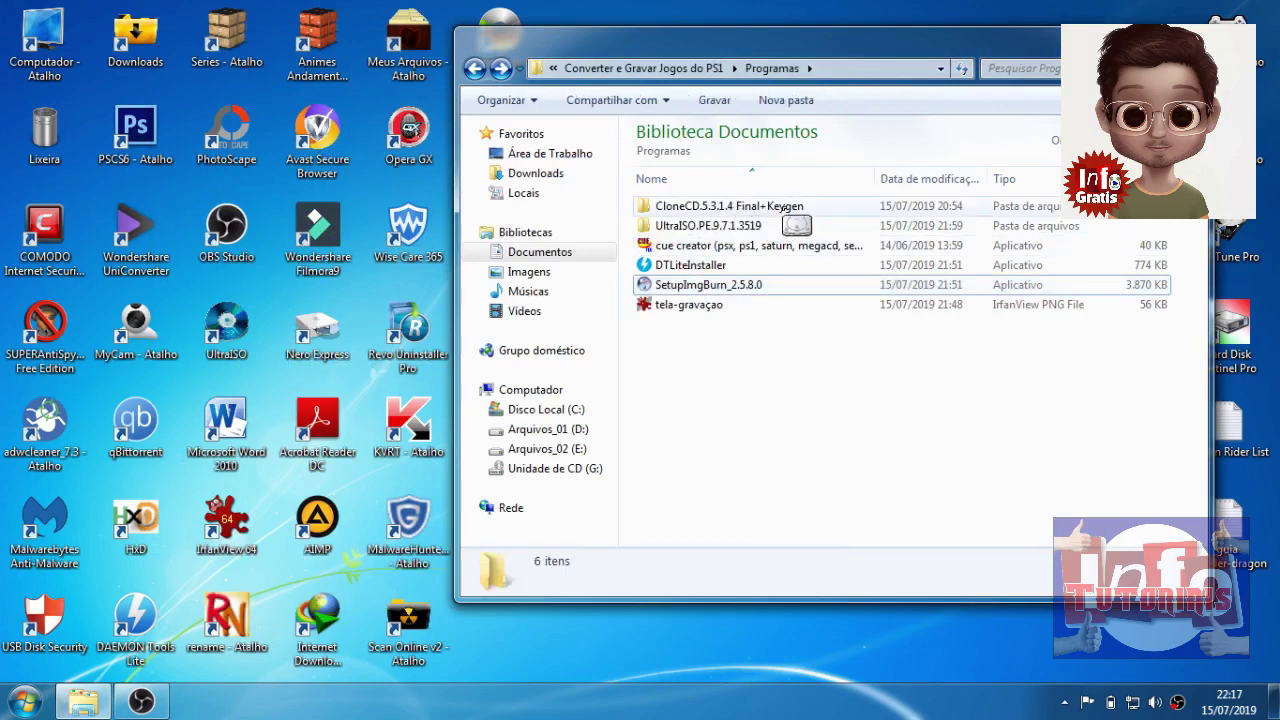
# - Open the Leia me file in the CloneCD.5.3.1.4 Final+Keygen folder and arrange both windows to read its installation instructions
pyautogui.doubleClick(685, 210)
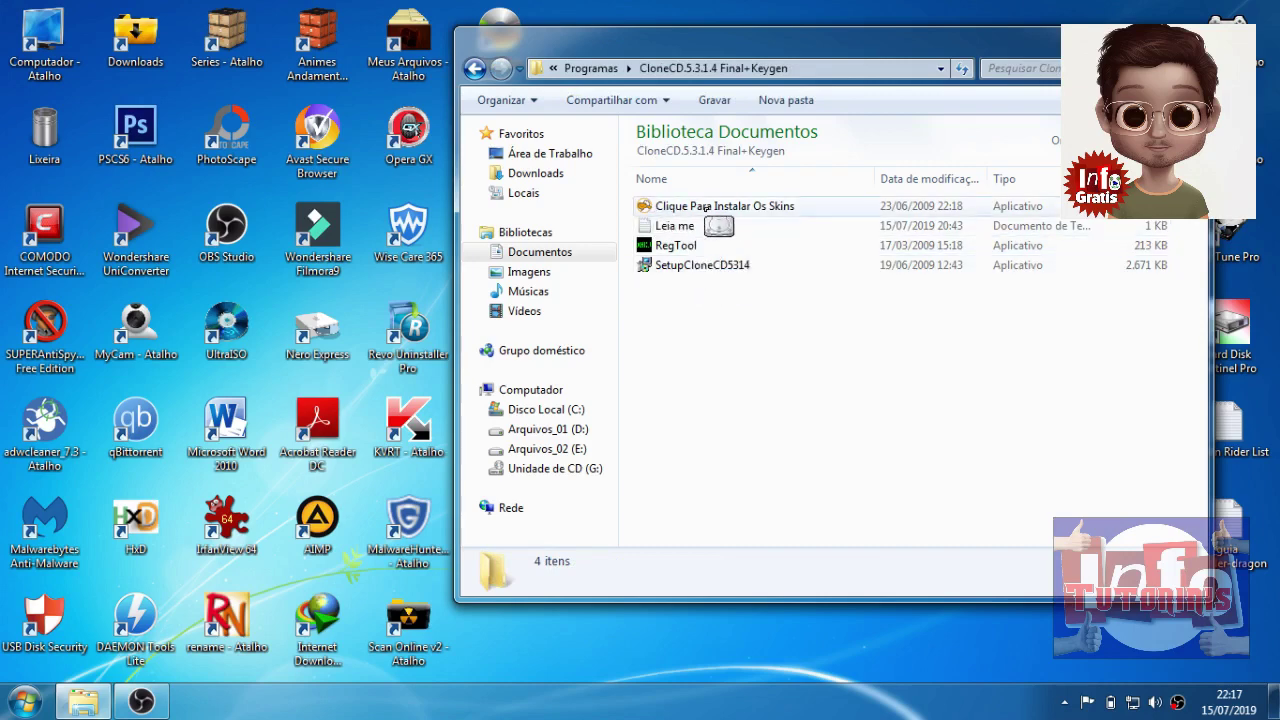
pyautogui.doubleClick(691, 227)
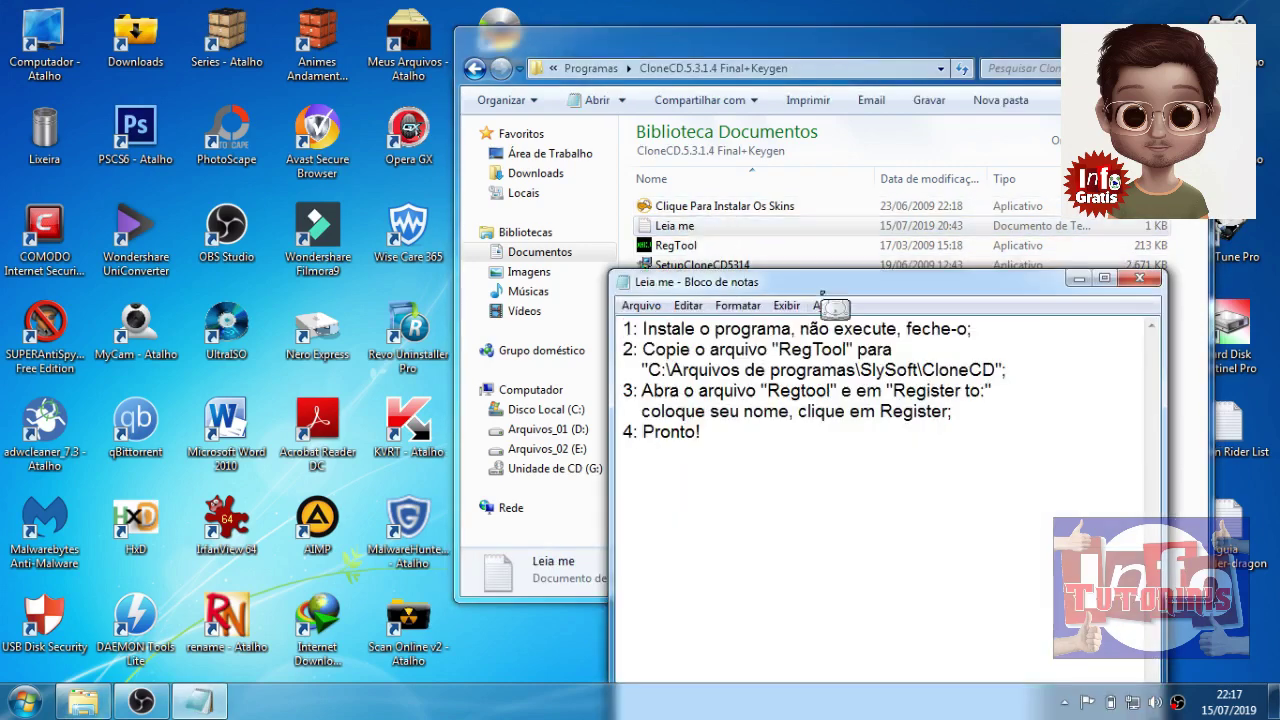
pyautogui.moveTo(829, 284); pyautogui.dragTo(902, 198)
pyautogui.moveTo(760, 40); pyautogui.dragTo(580, 30)
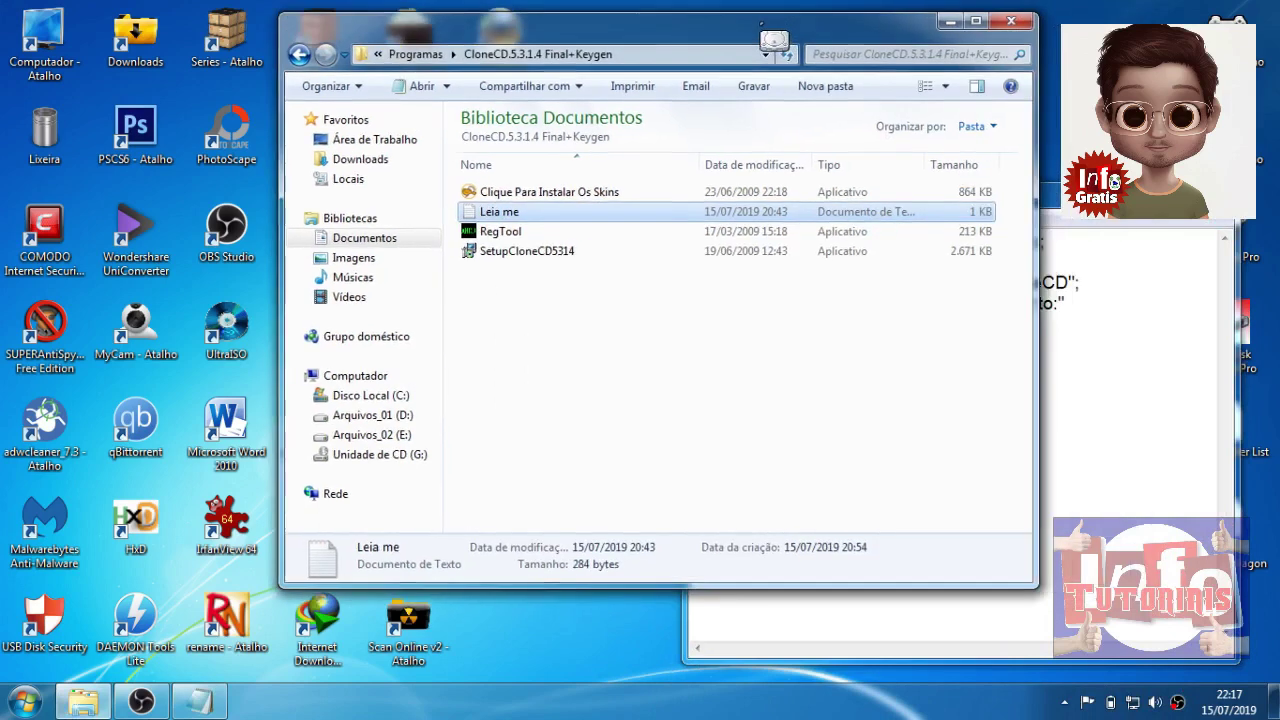
pyautogui.click(1059, 408)
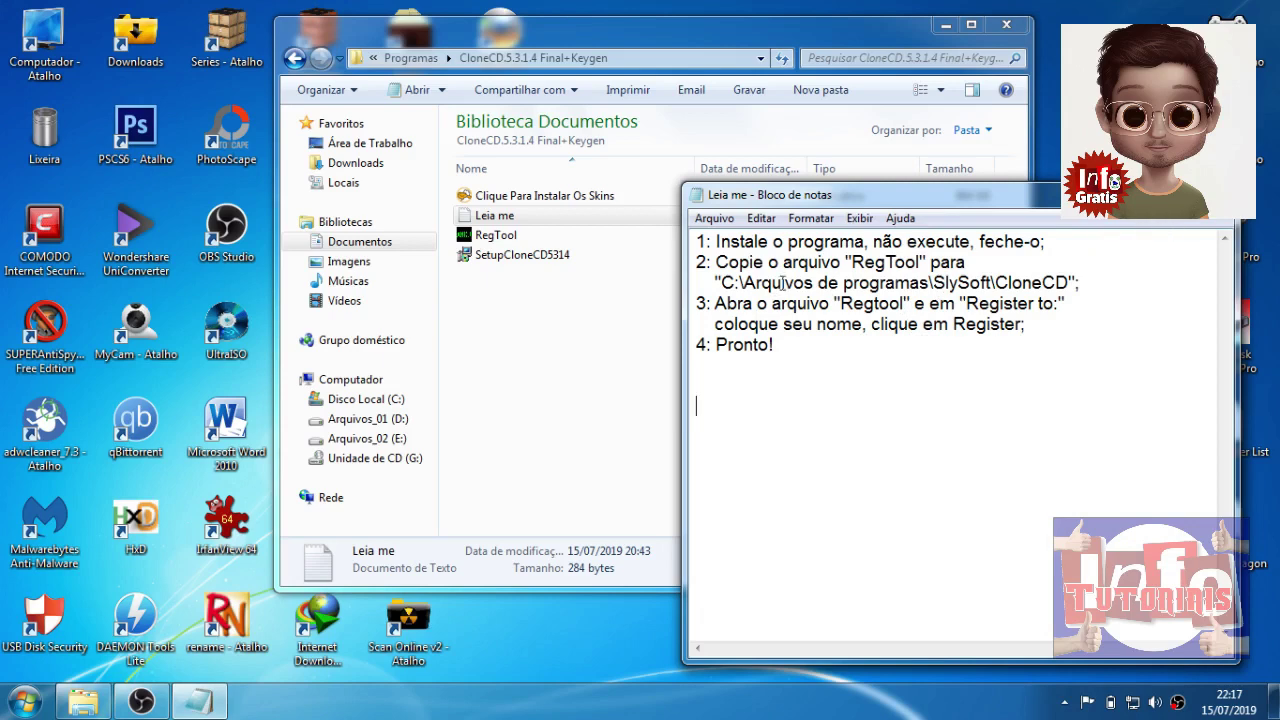
# - Run SetupCloneCD5314, accept its license and make a Full install with desktop icon in C:\Program Files (x86)\SlySoft\CloneCD
pyautogui.click(520, 392)
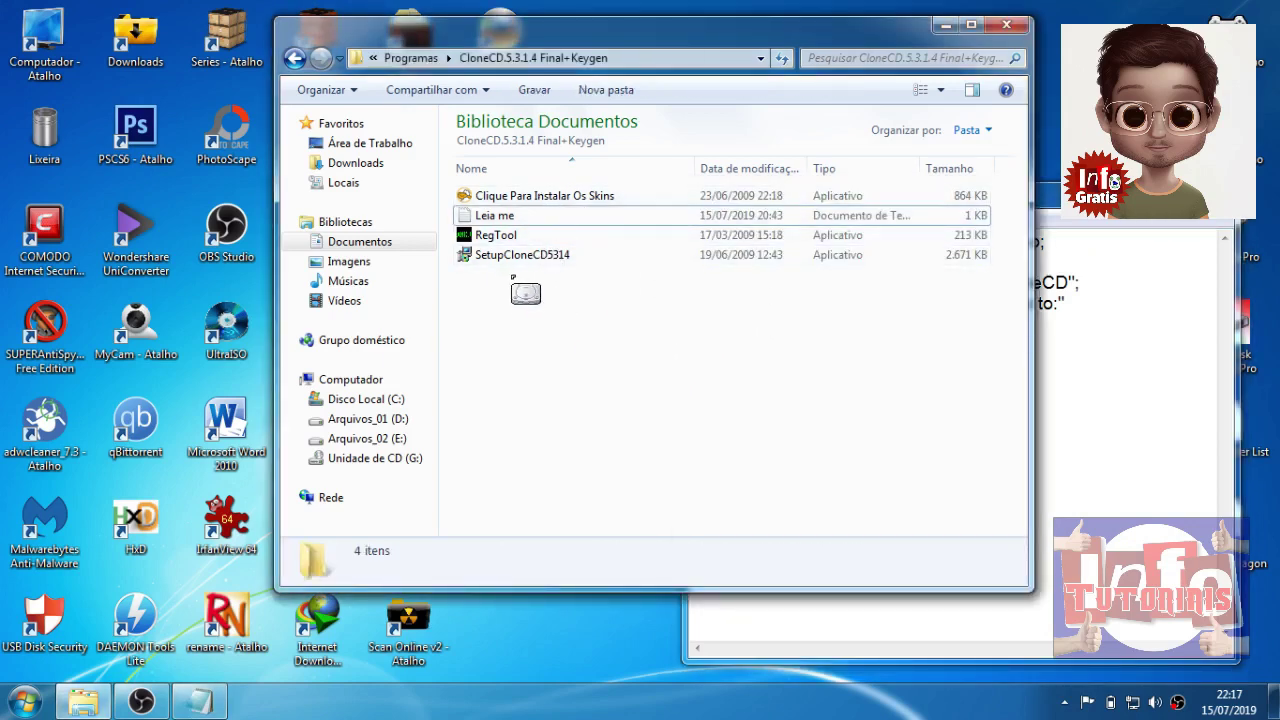
pyautogui.click(507, 256)
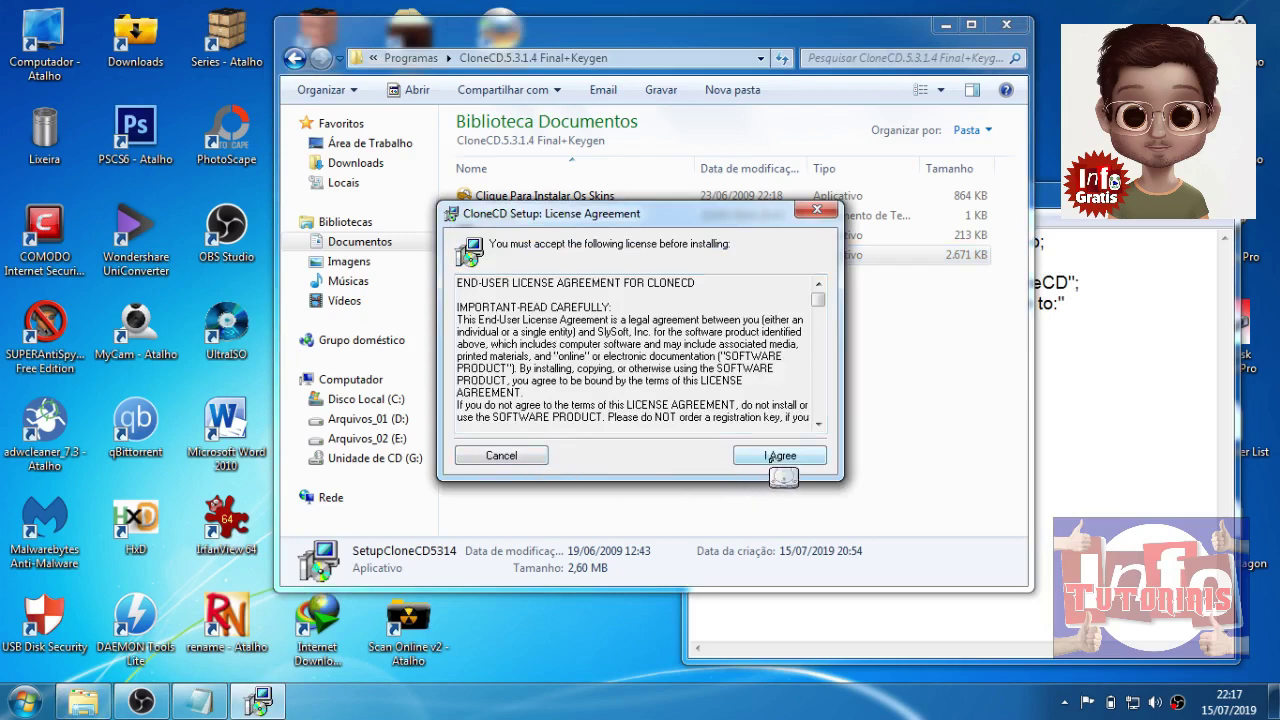
pyautogui.click(773, 458)
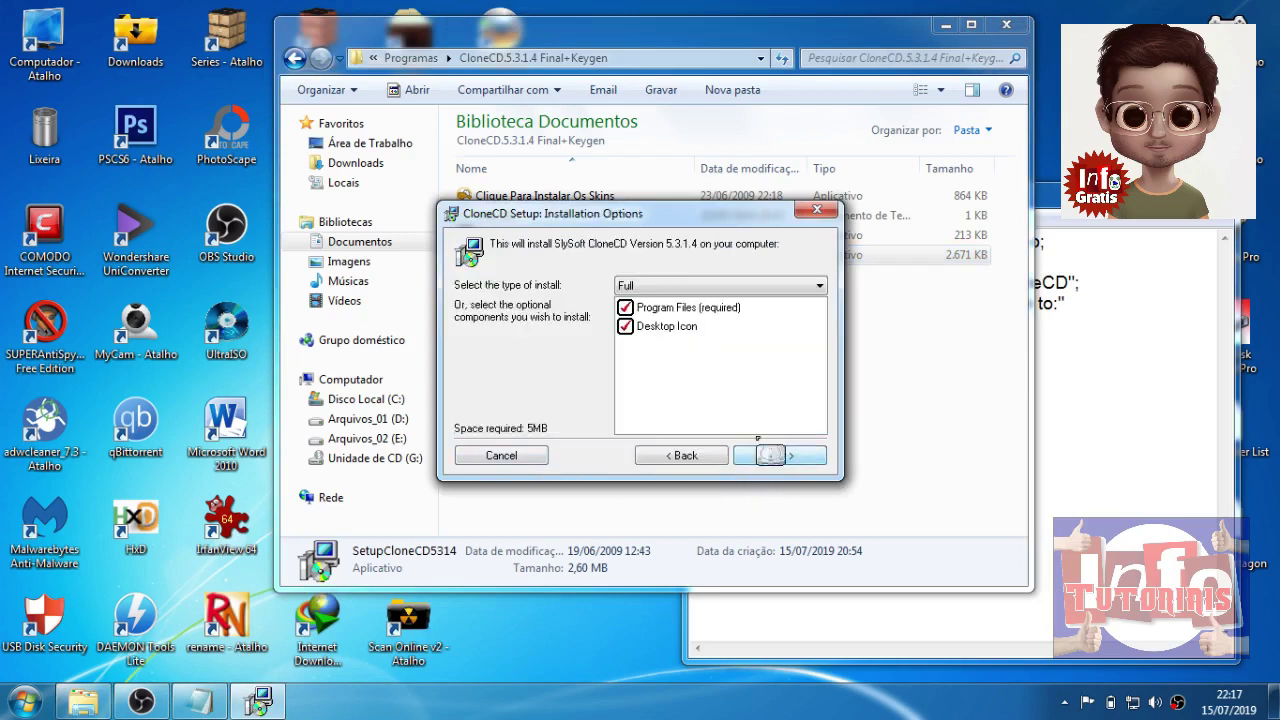
pyautogui.click(774, 457)
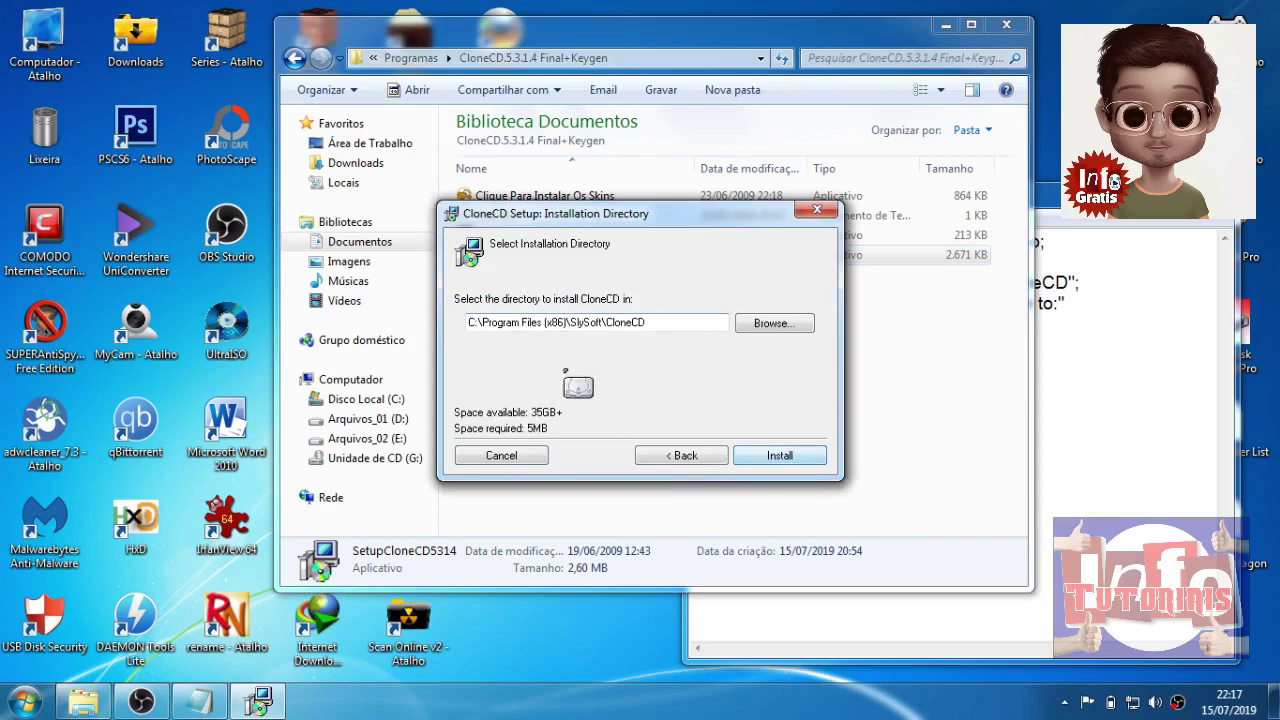
pyautogui.click(779, 459)
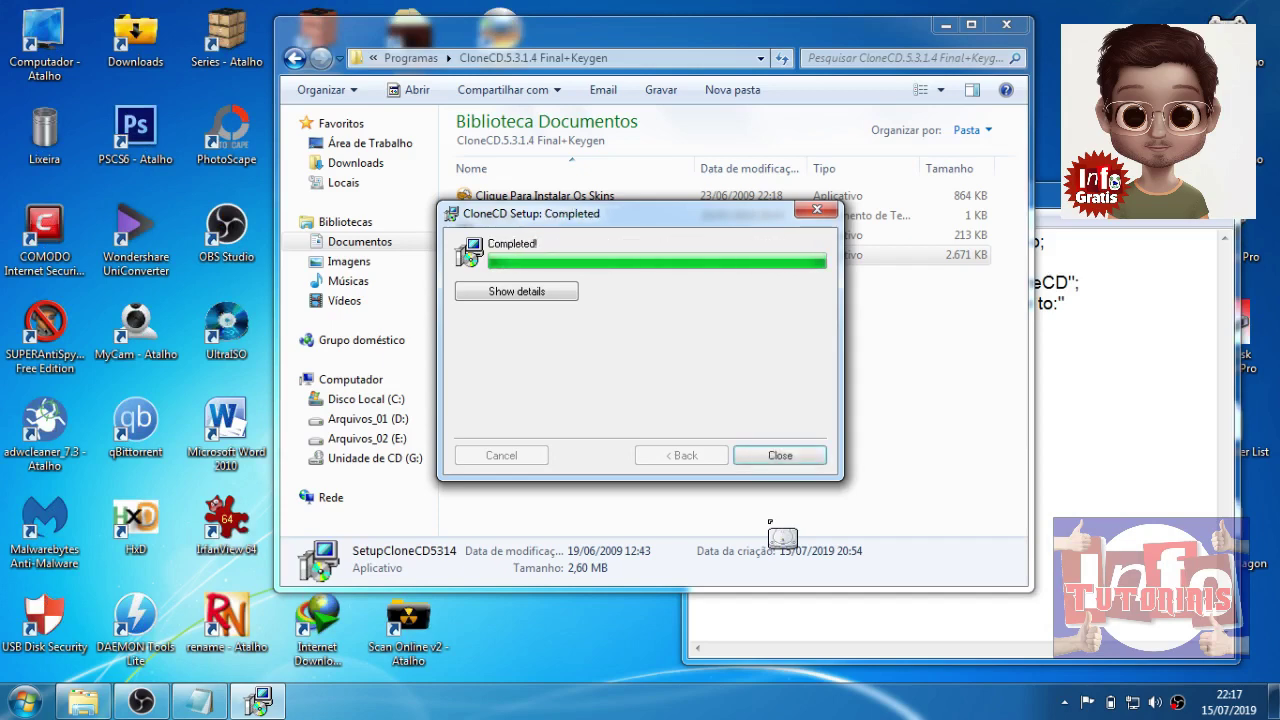
# - Close the completed CloneCD setup and decline to reboot the computer
pyautogui.click(787, 456)
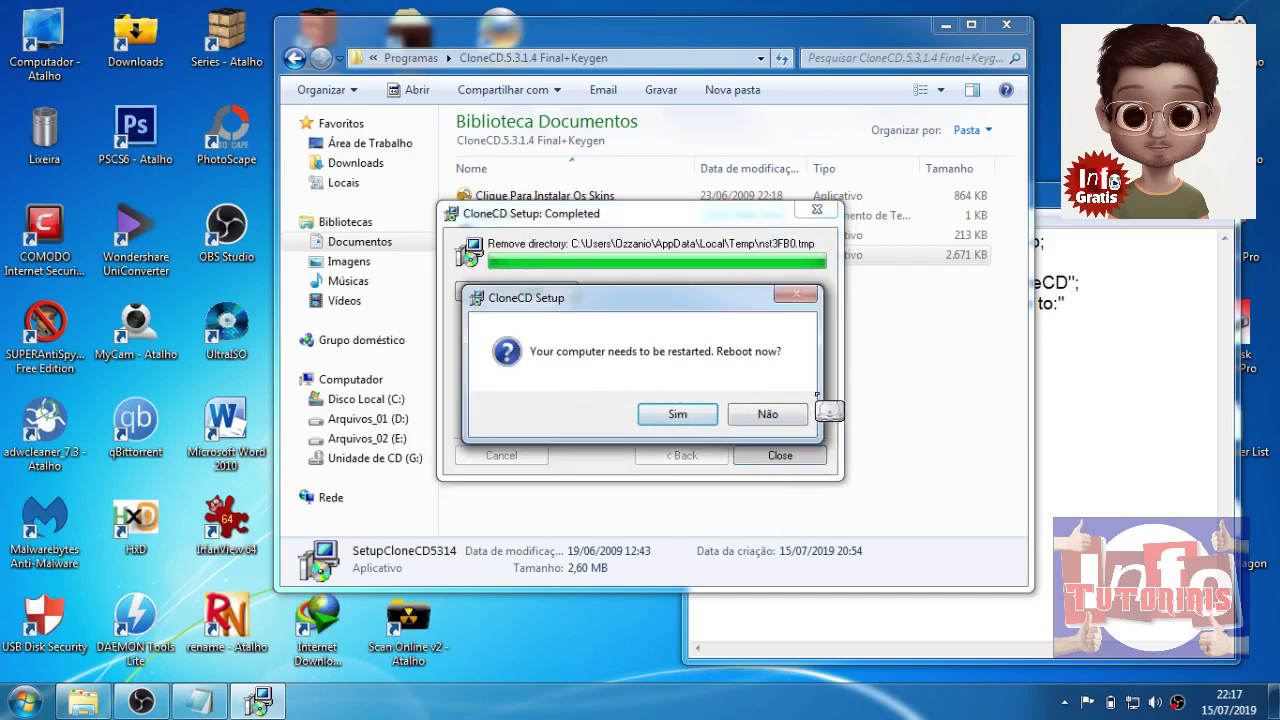
pyautogui.click(770, 414)
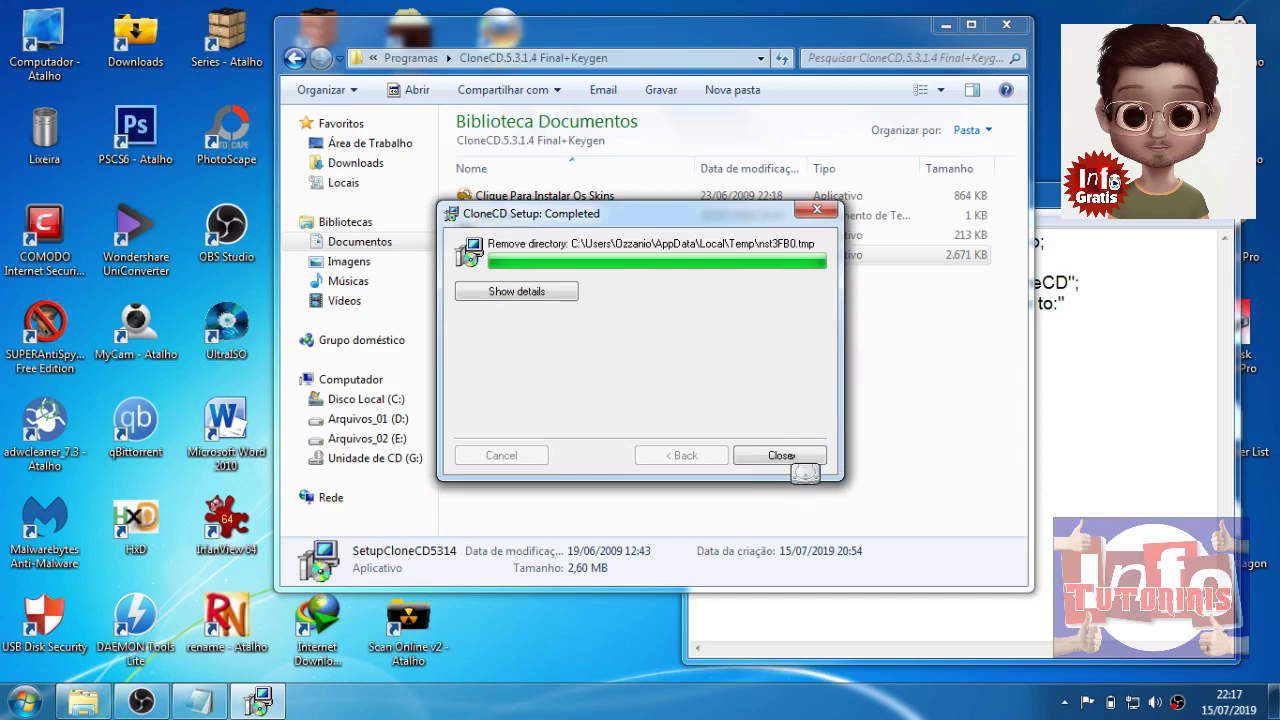
pyautogui.click(788, 455)
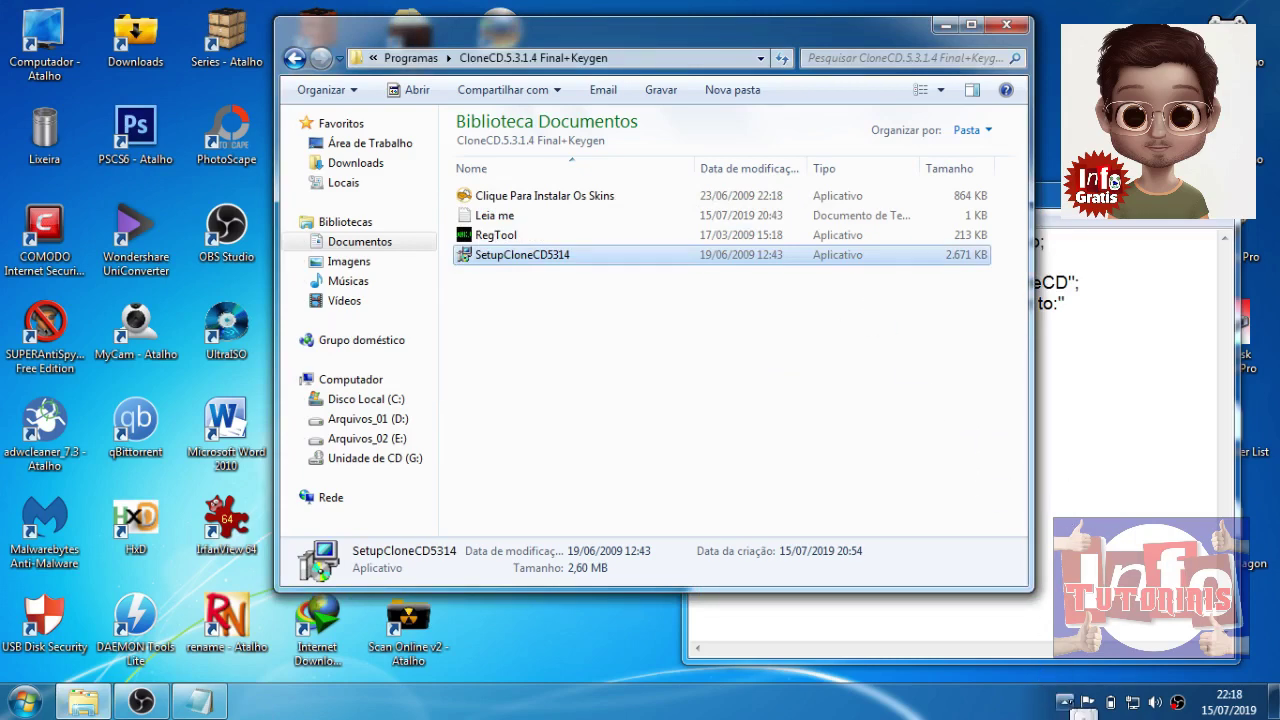
# - Disable the COMODO antivirus module for 15 minutes
pyautogui.click(1065, 702)
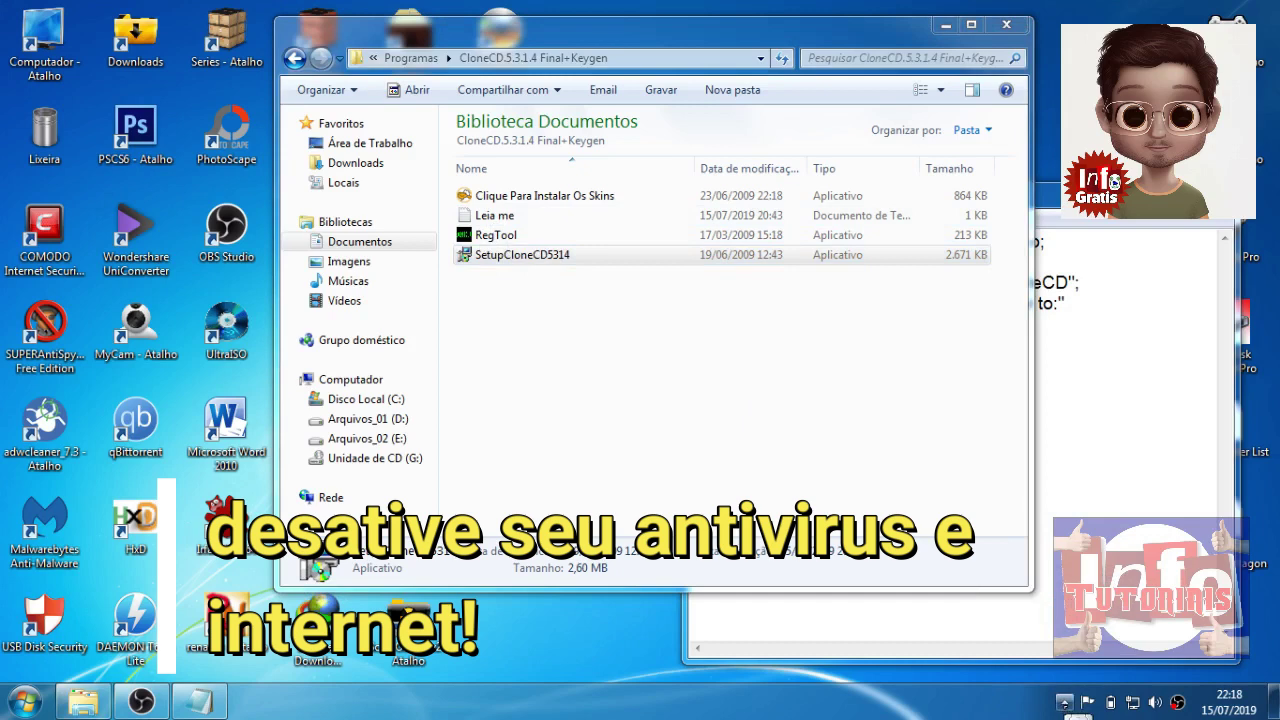
pyautogui.click(1065, 702)
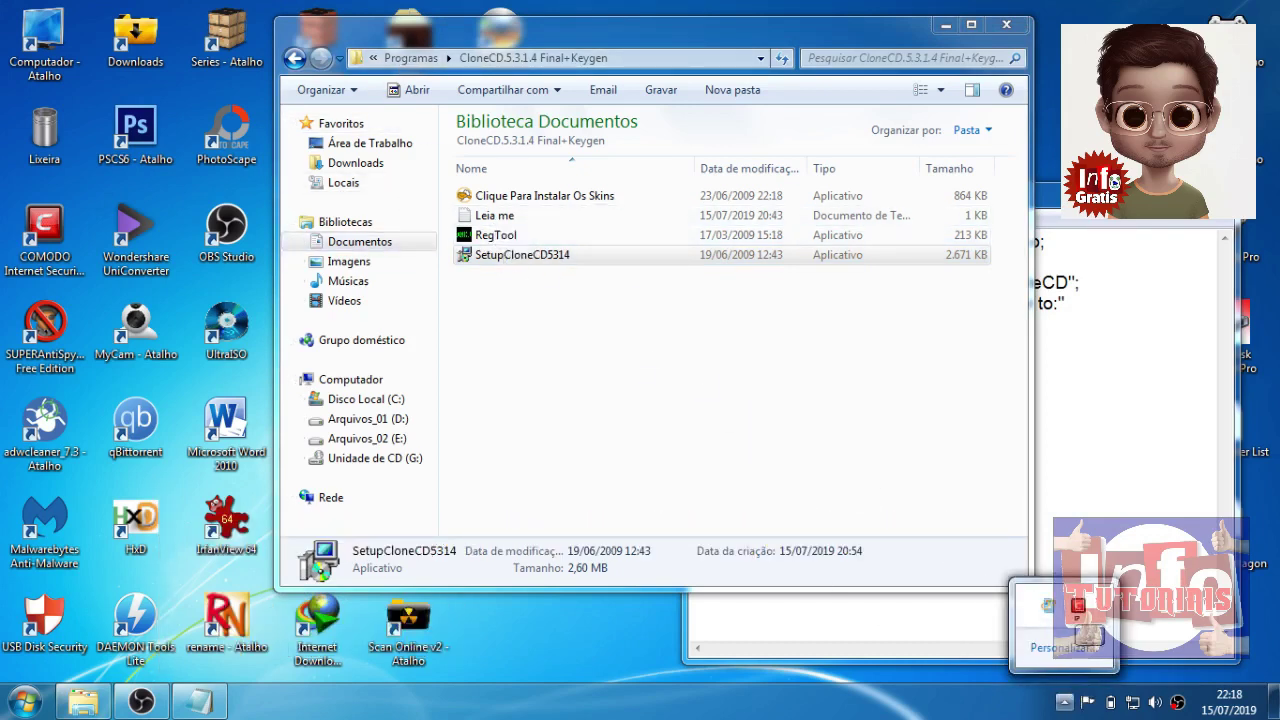
pyautogui.rightClick(1077, 605)
pyautogui.moveTo(1125, 358)
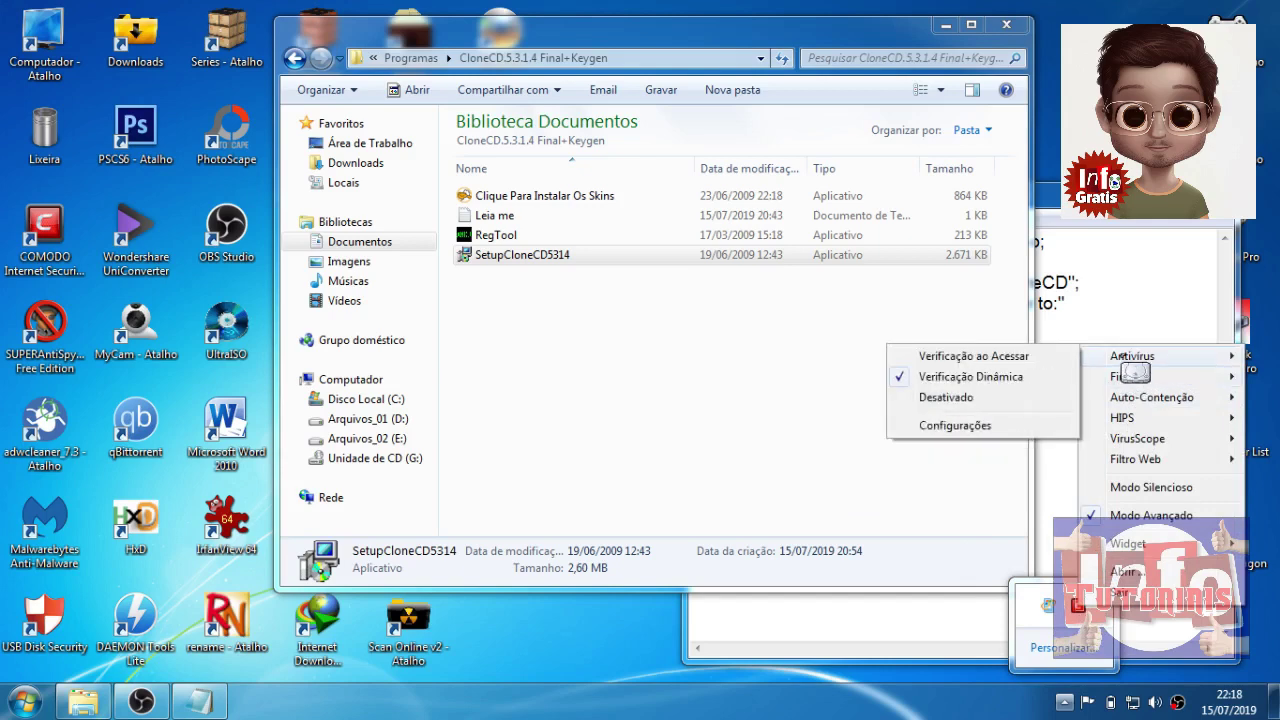
pyautogui.click(965, 397)
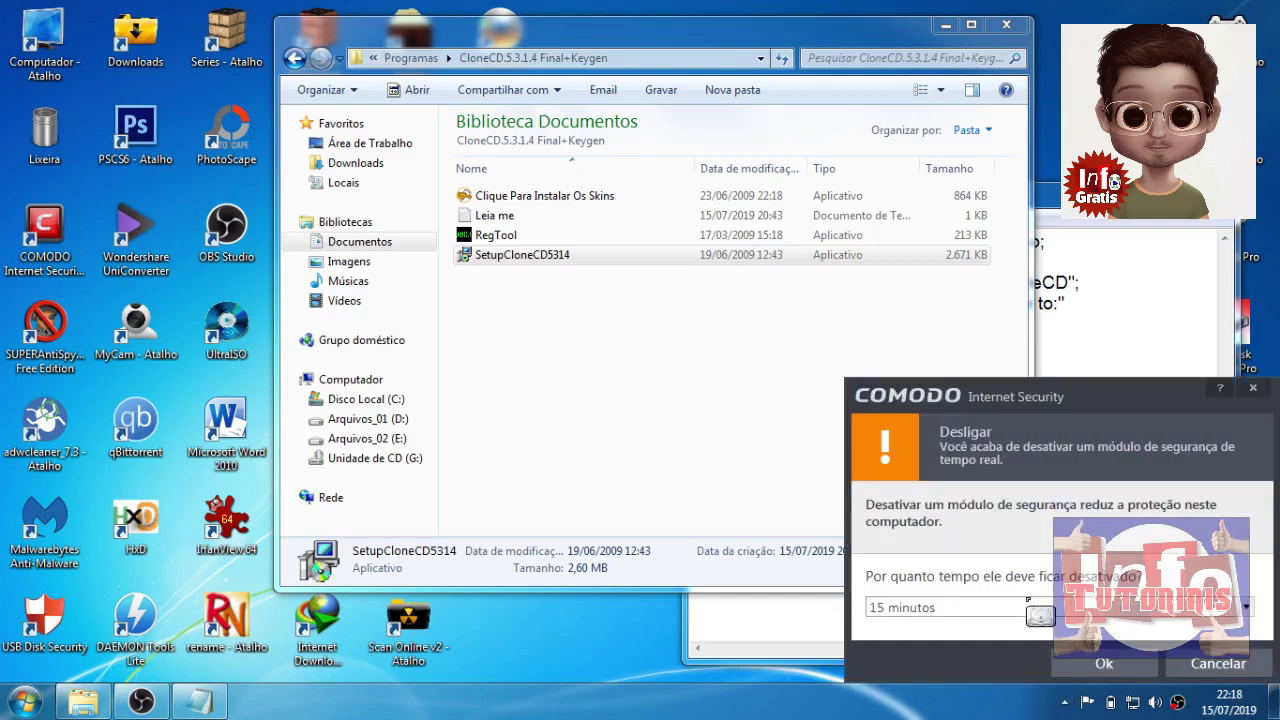
pyautogui.click(1104, 663)
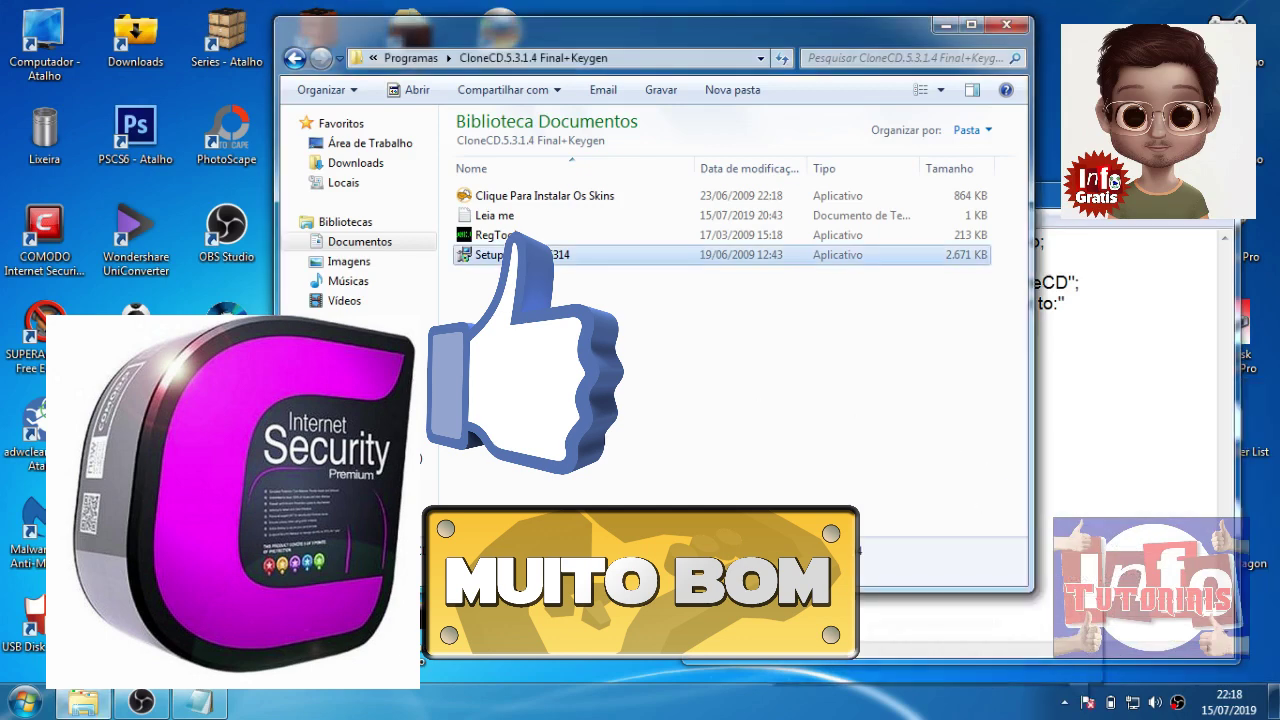
# - Copy the RegTool file from the CloneCD.5.3.1.4 Final+Keygen folder and minimize that folder's window
pyautogui.moveTo(481, 216); pyautogui.dragTo(492, 237)
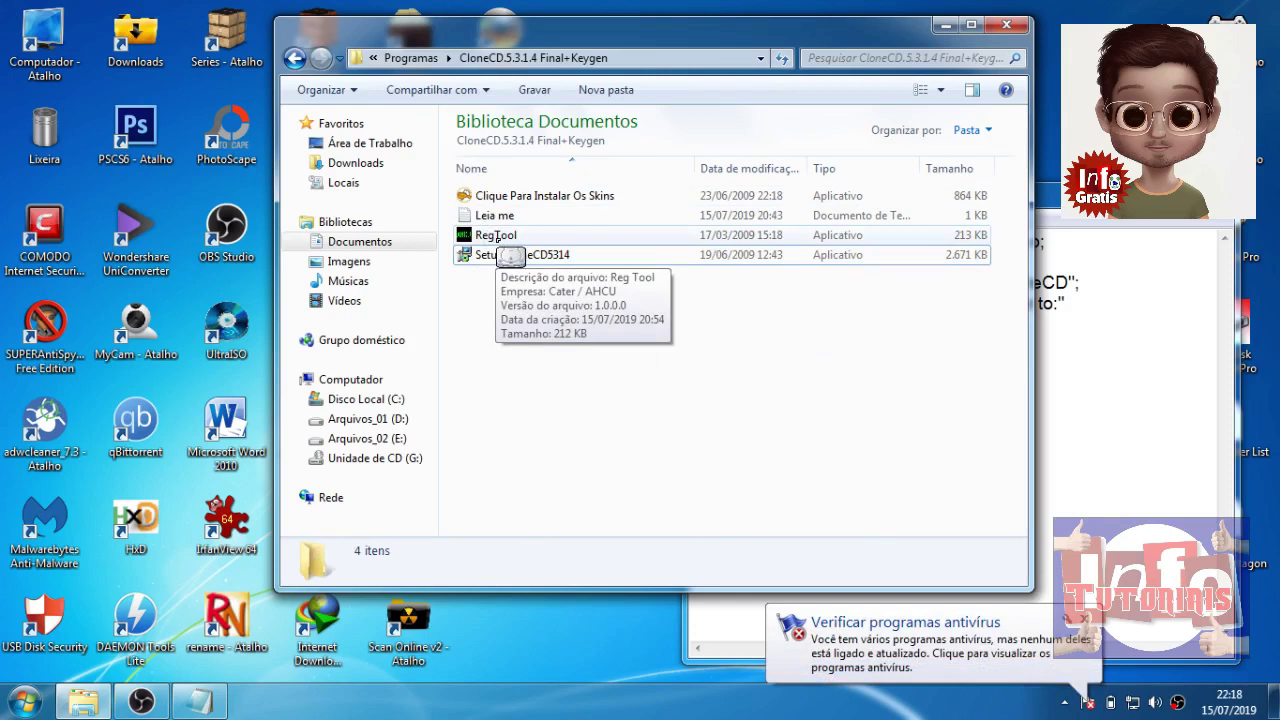
pyautogui.click(497, 237)
pyautogui.doubleClick(496, 238)
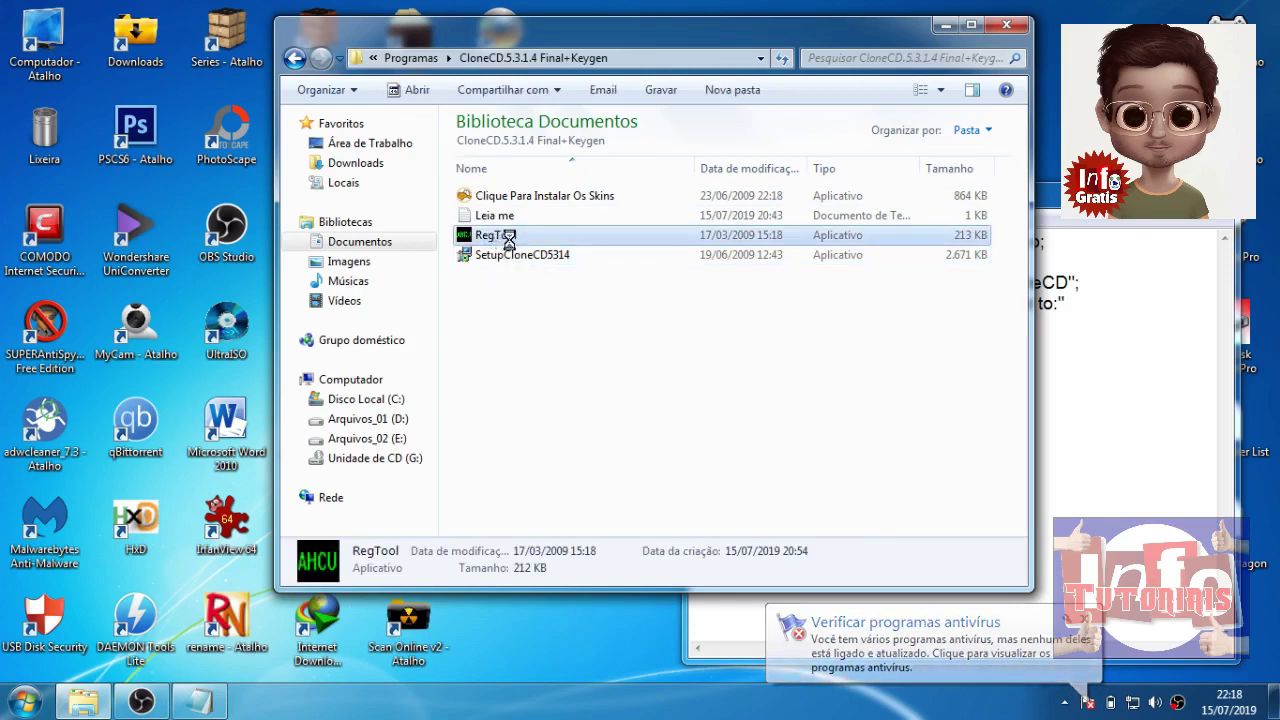
pyautogui.rightClick(509, 240)
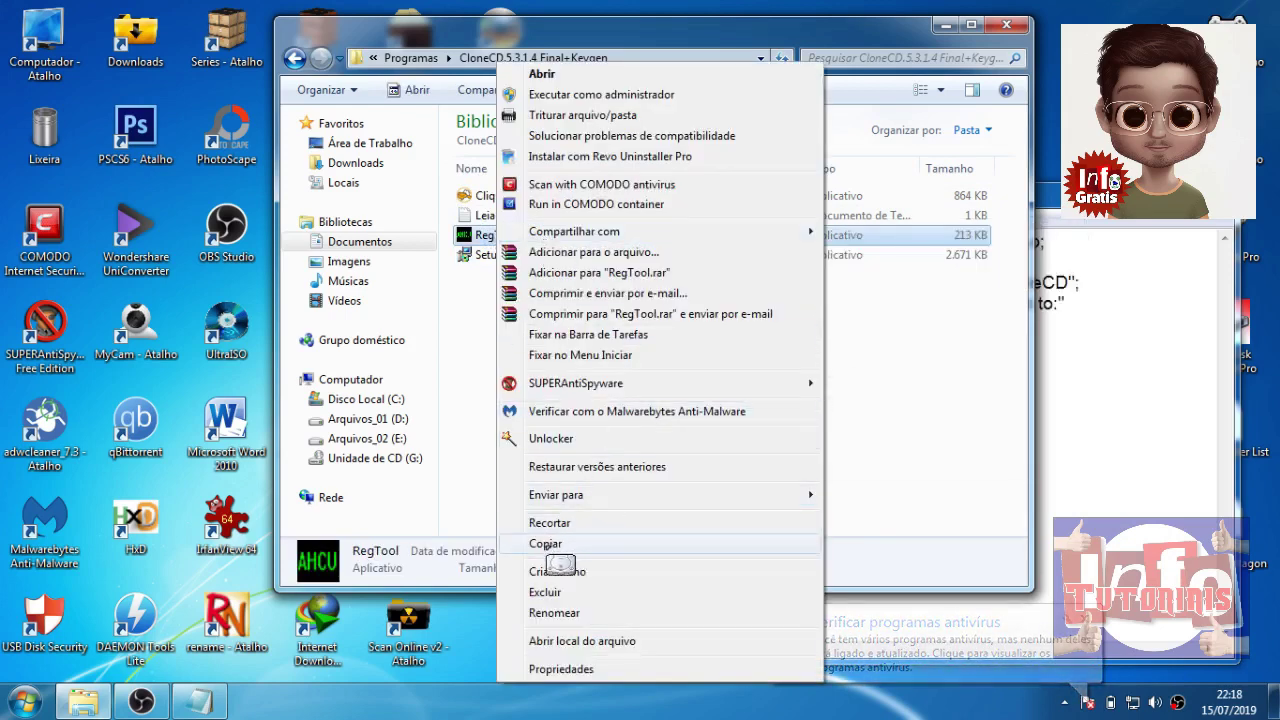
pyautogui.click(546, 545)
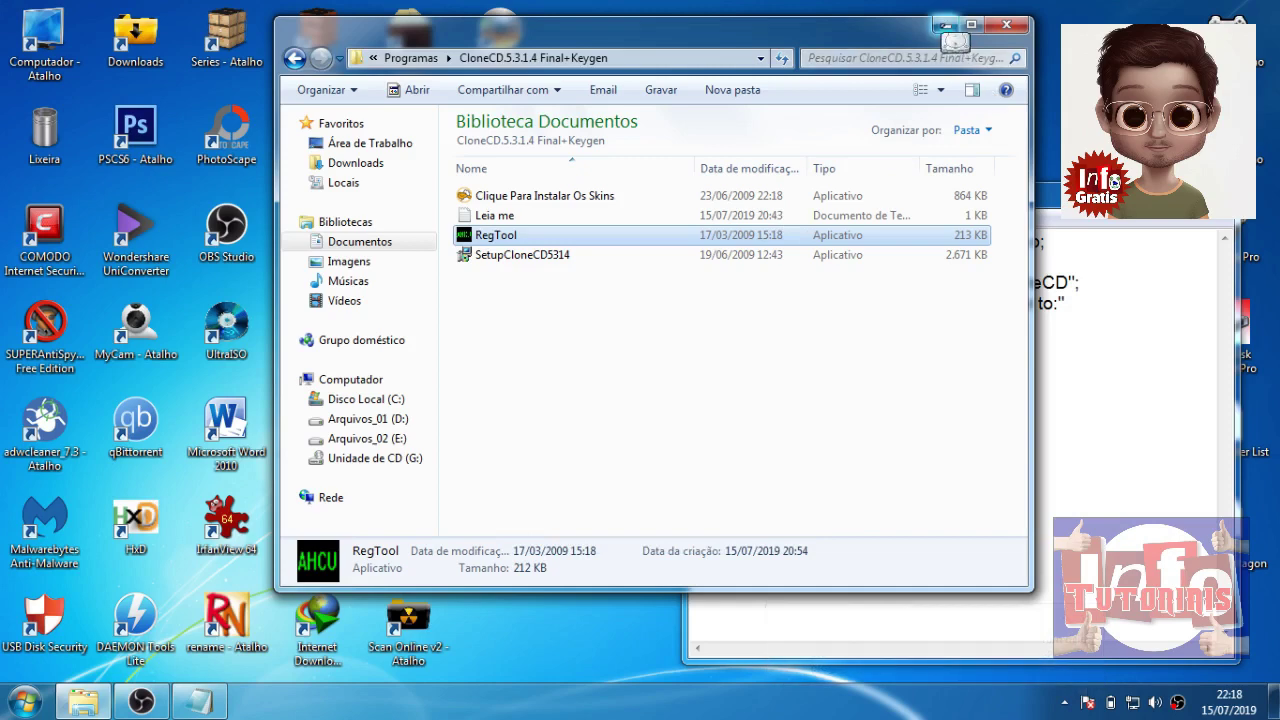
pyautogui.click(946, 26)
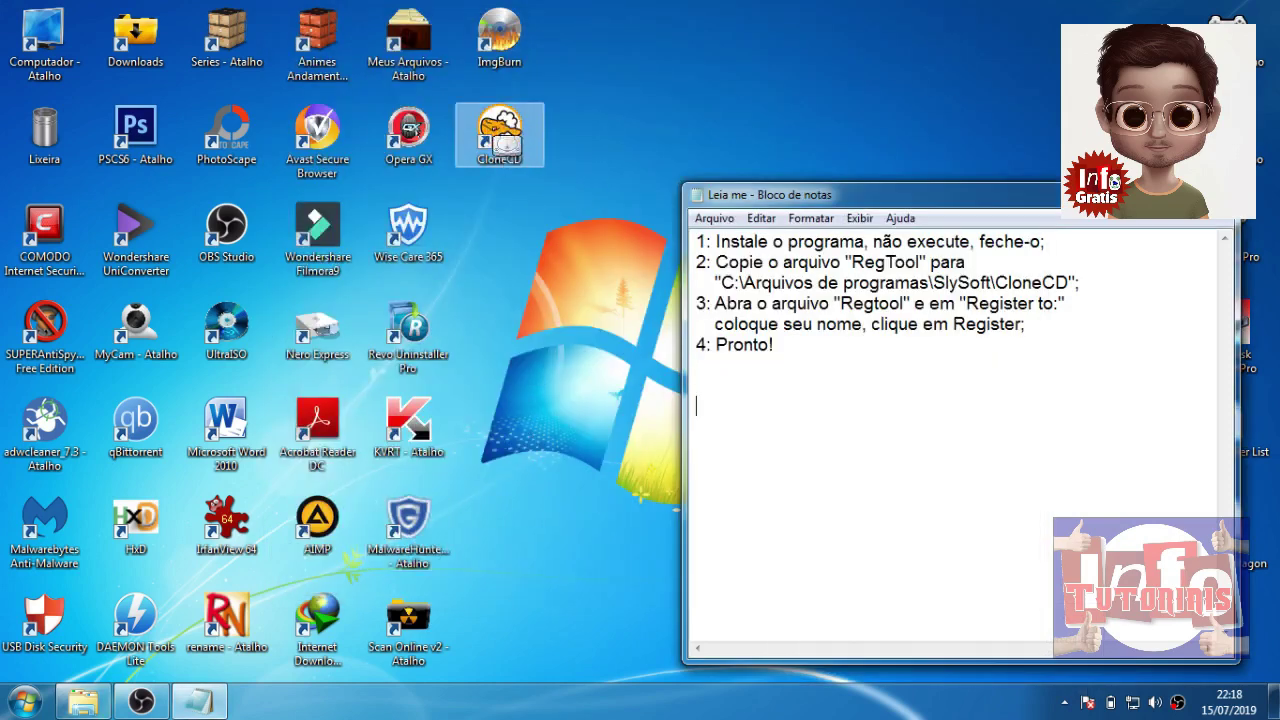
# - Open the file location of the CloneCD desktop shortcut and paste RegTool into that SlySoft\CloneCD folder
pyautogui.rightClick(500, 140)
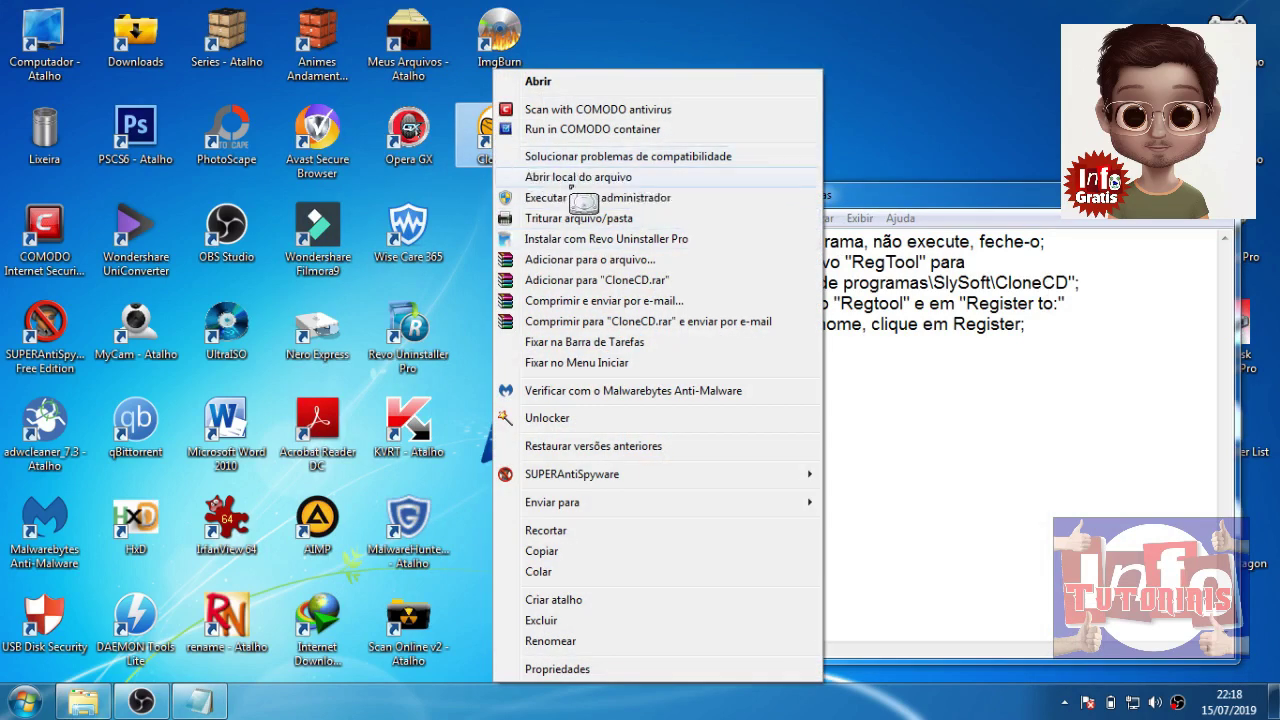
pyautogui.click(580, 179)
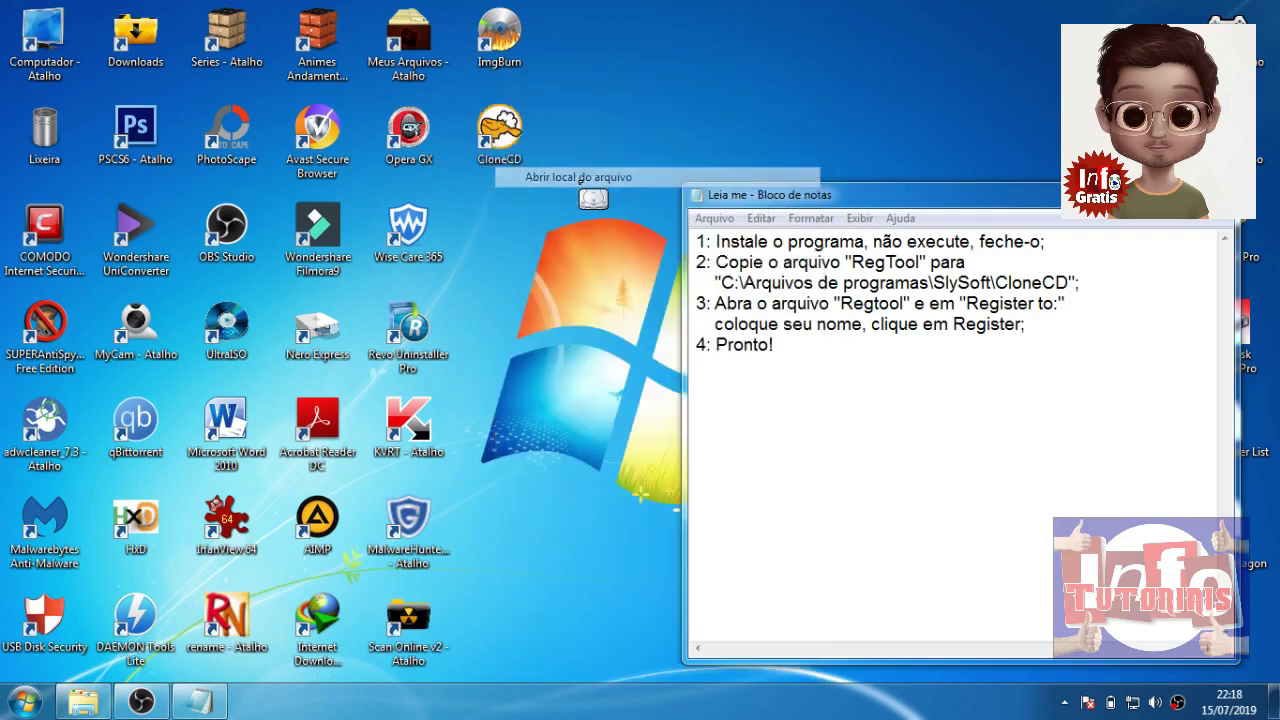
pyautogui.click(562, 524)
pyautogui.rightClick(553, 514)
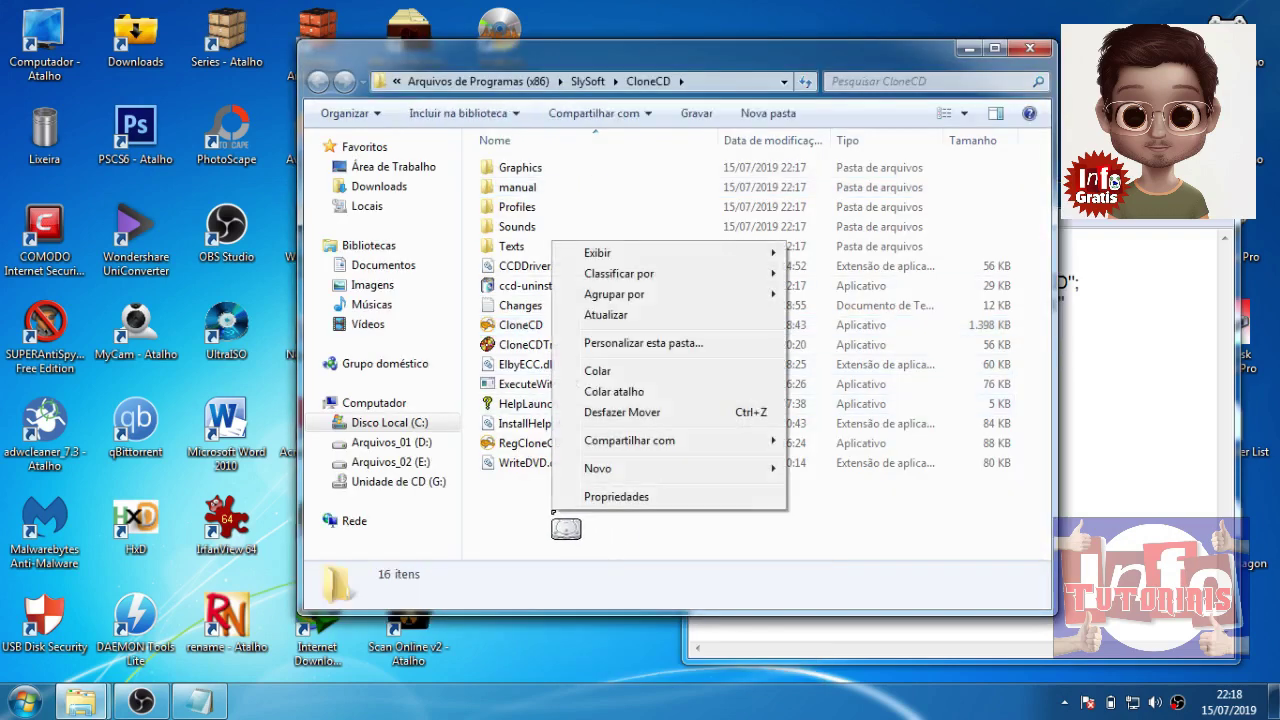
pyautogui.click(615, 371)
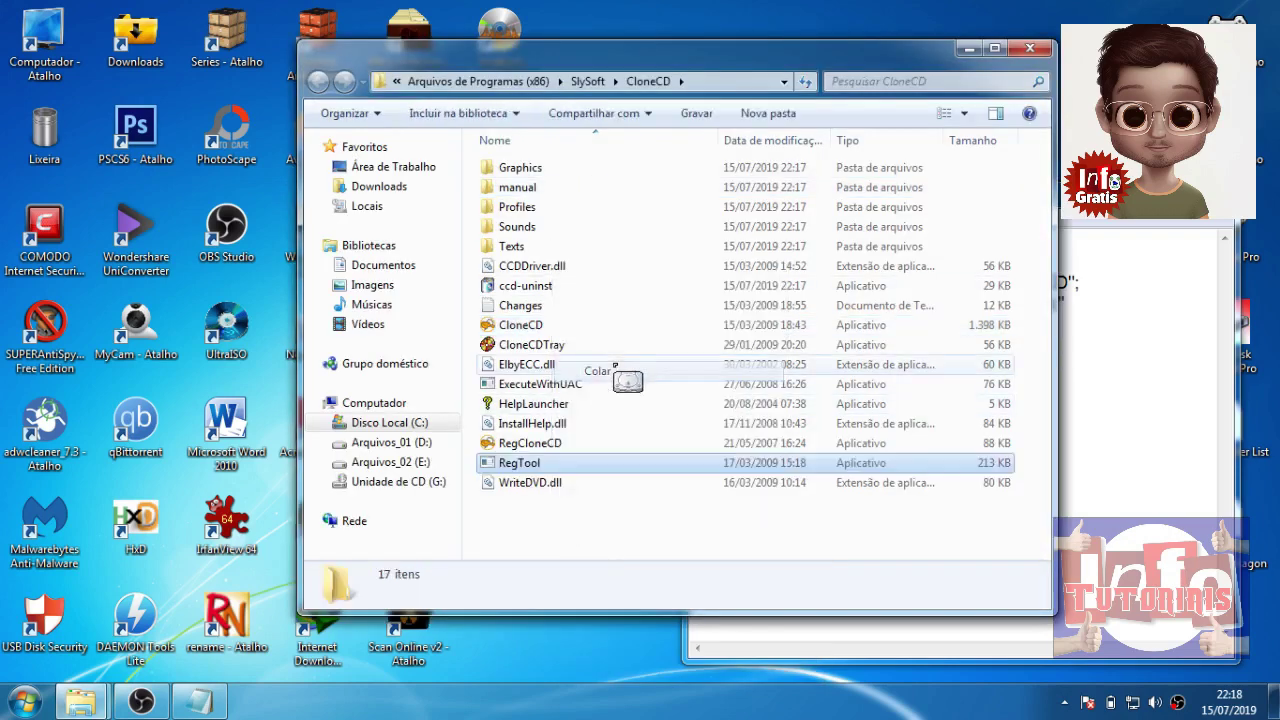
# - Run RegTool from the CloneCD program folder, register CloneCD to "INFO Gratis" and close the tool
pyautogui.click(613, 503)
pyautogui.doubleClick(531, 462)
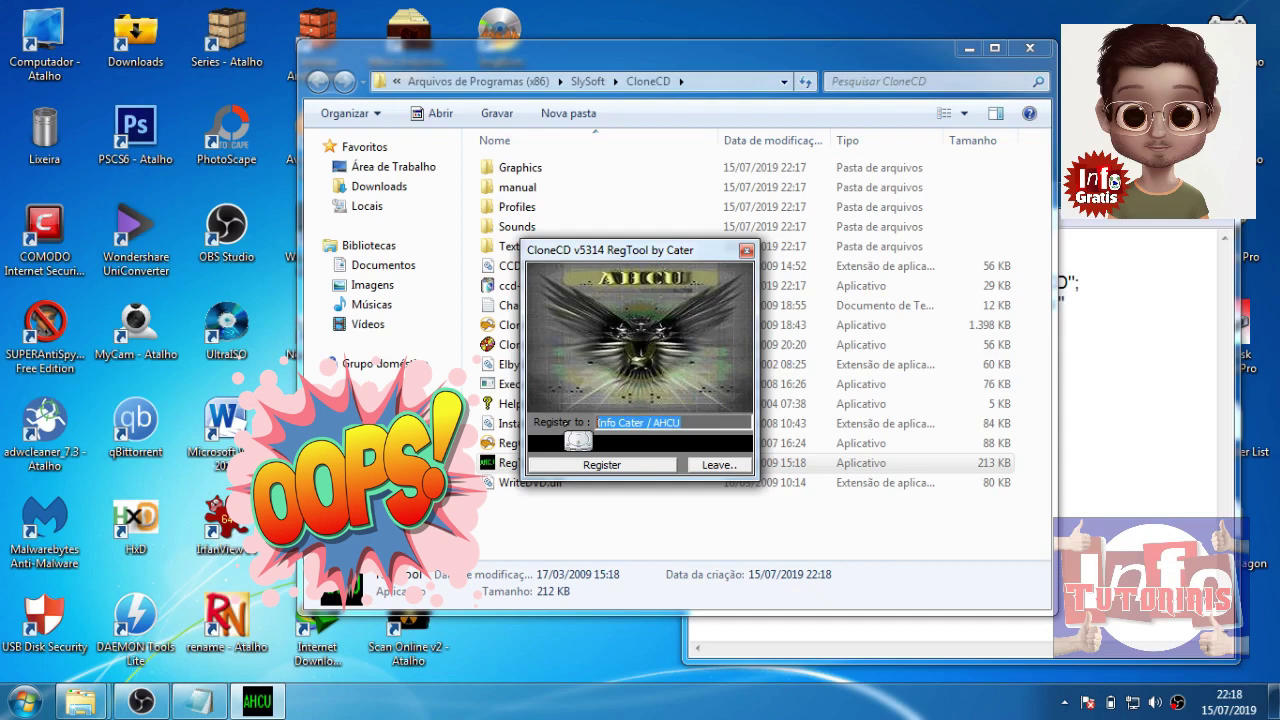
pyautogui.write('INF')
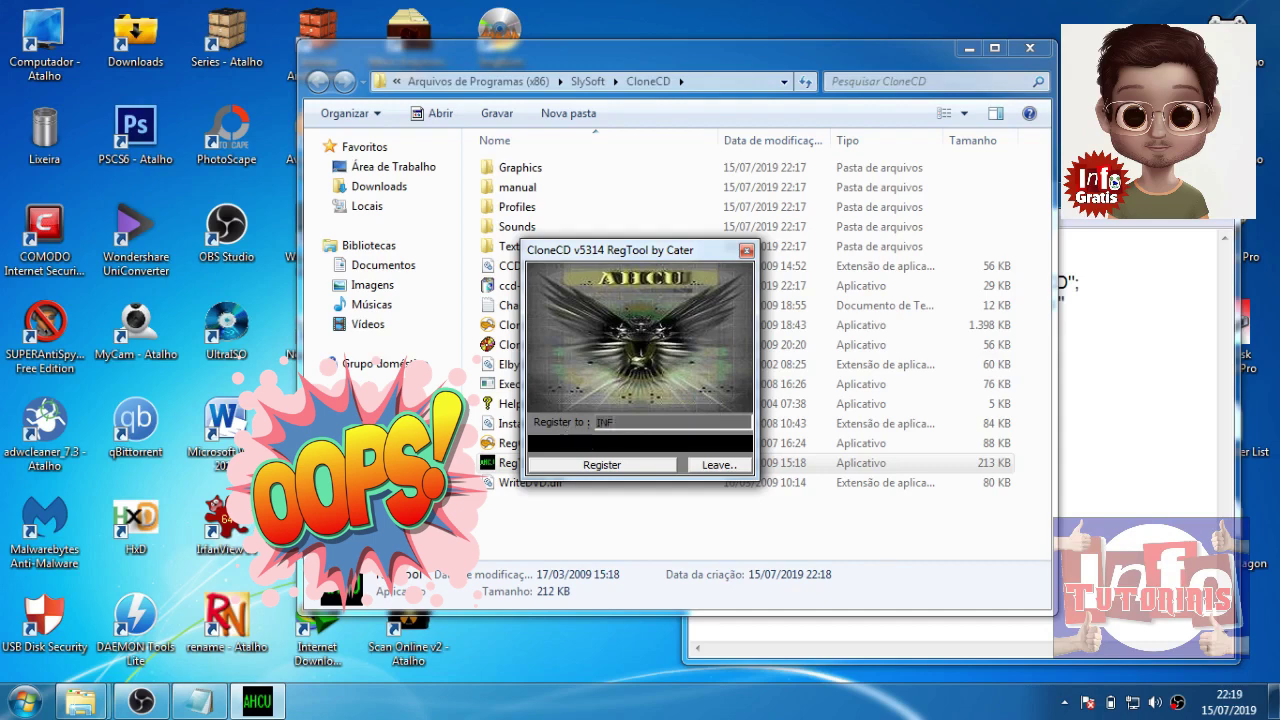
pyautogui.write('O Gratis')
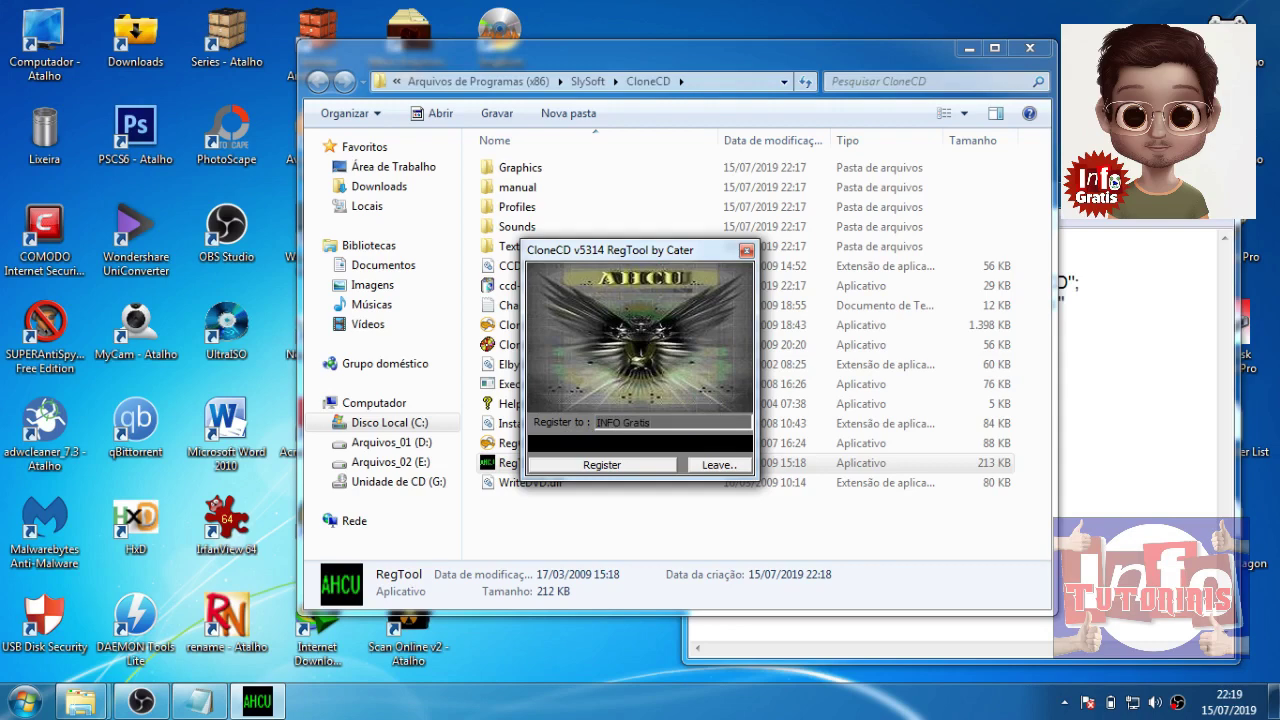
pyautogui.click(602, 465)
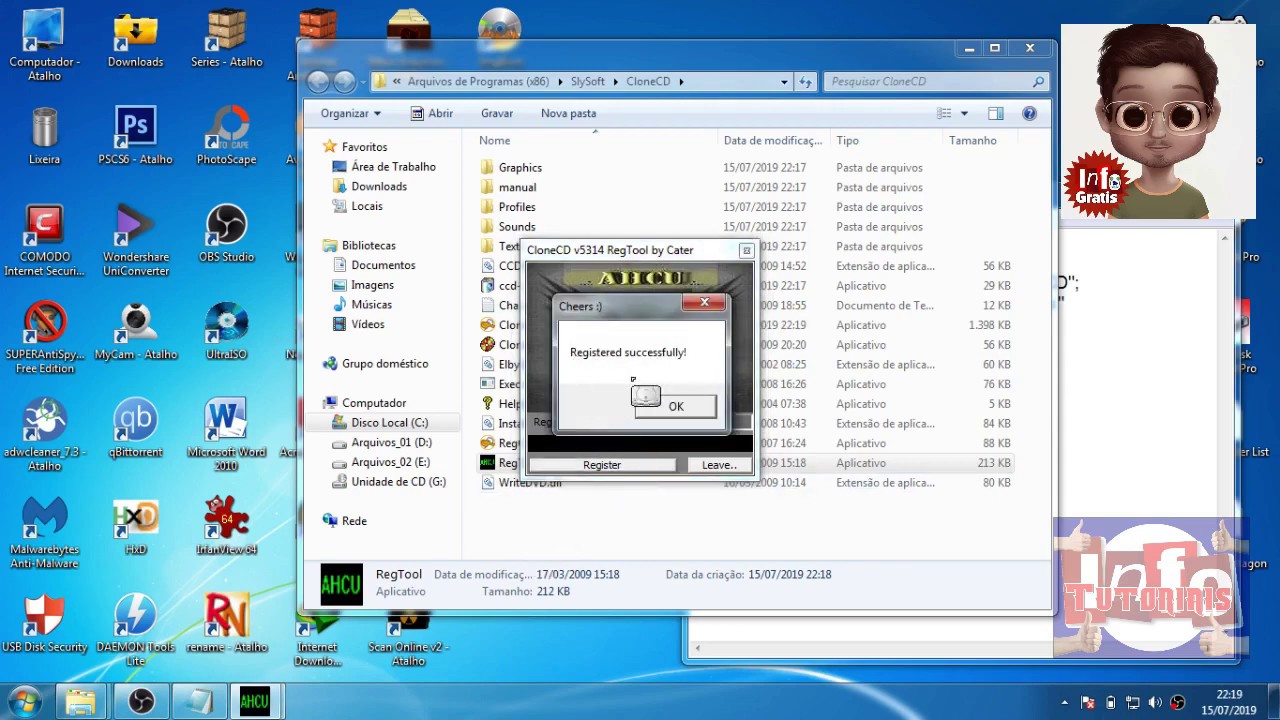
pyautogui.click(676, 407)
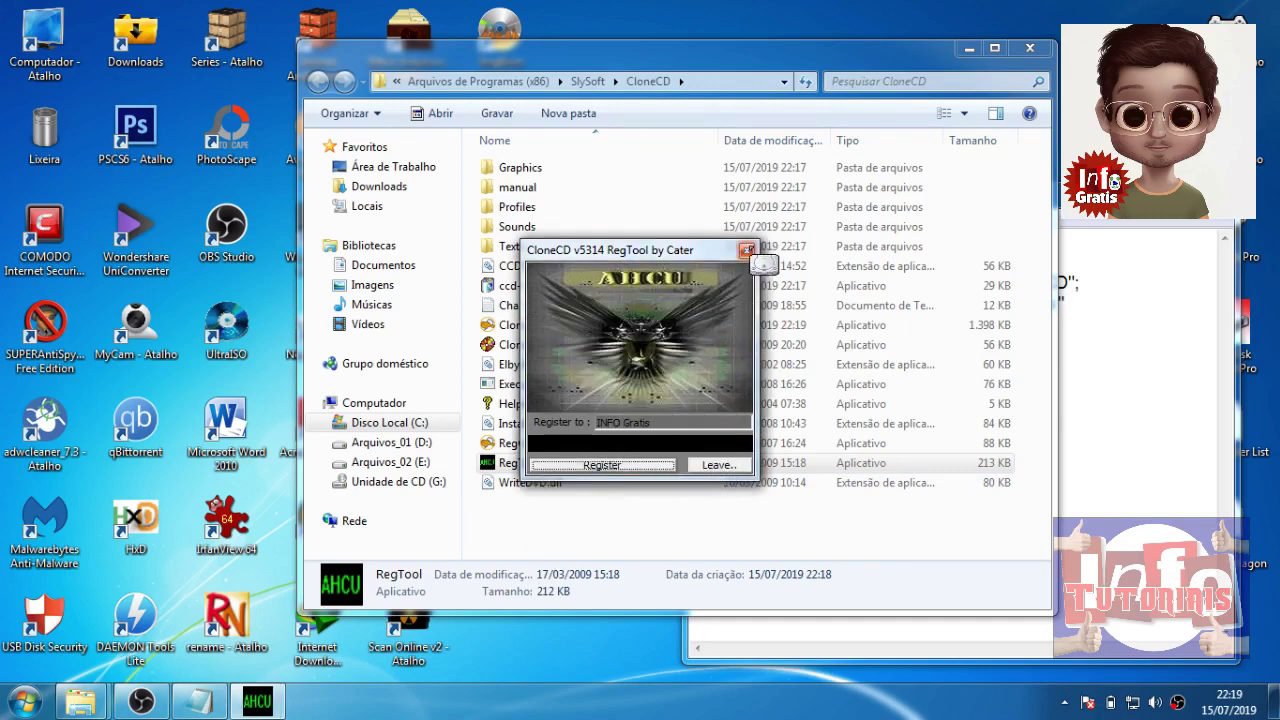
pyautogui.click(748, 251)
pyautogui.click(718, 540)
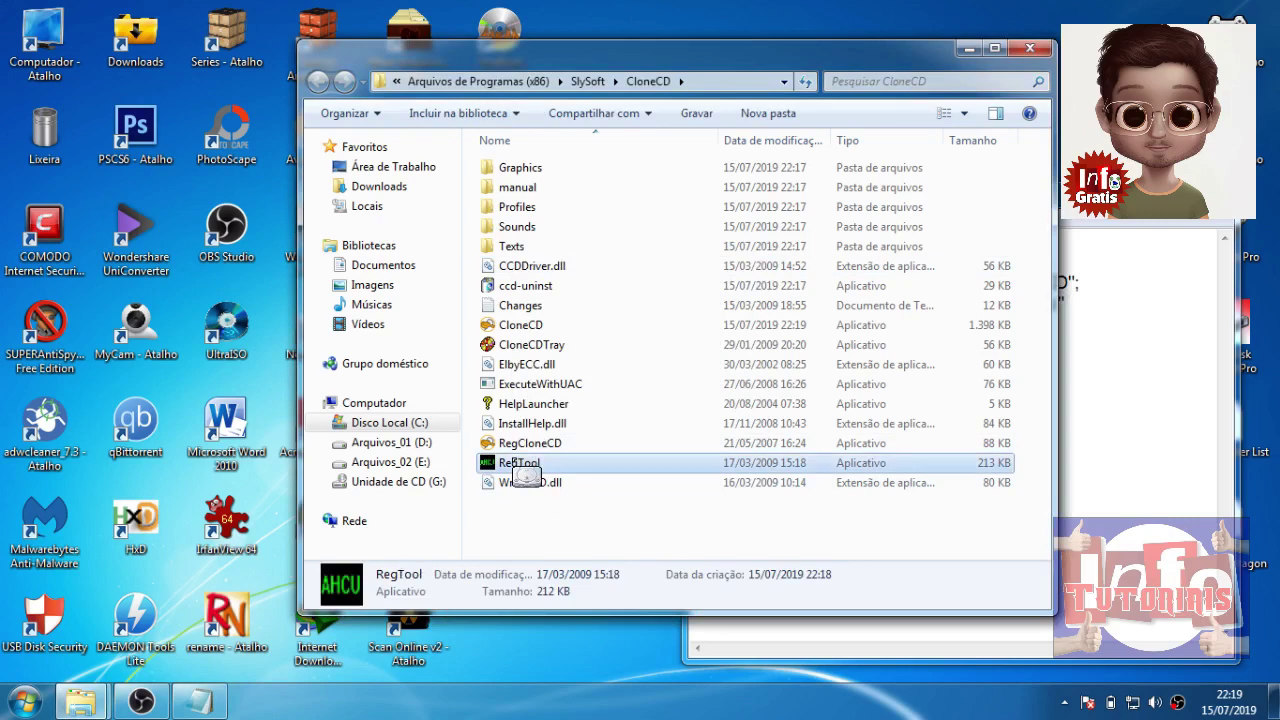
# - Delete RegTool from the SlySoft\CloneCD program folder
pyautogui.click(522, 466)
pyautogui.press('Delete')
pyautogui.press('Return')
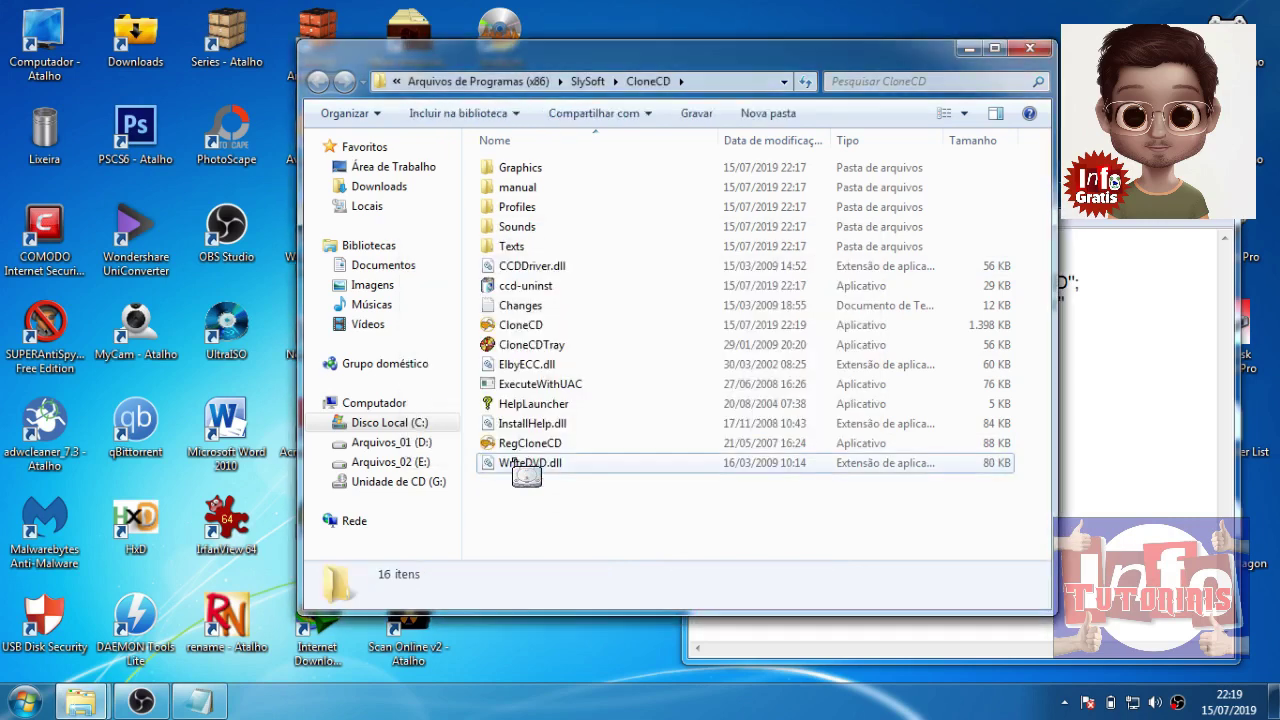
# - Close the CloneCD program folder and the Leia me note, and run Clique Para Instalar Os Skins, marking it as correctly installed
pyautogui.click(1028, 49)
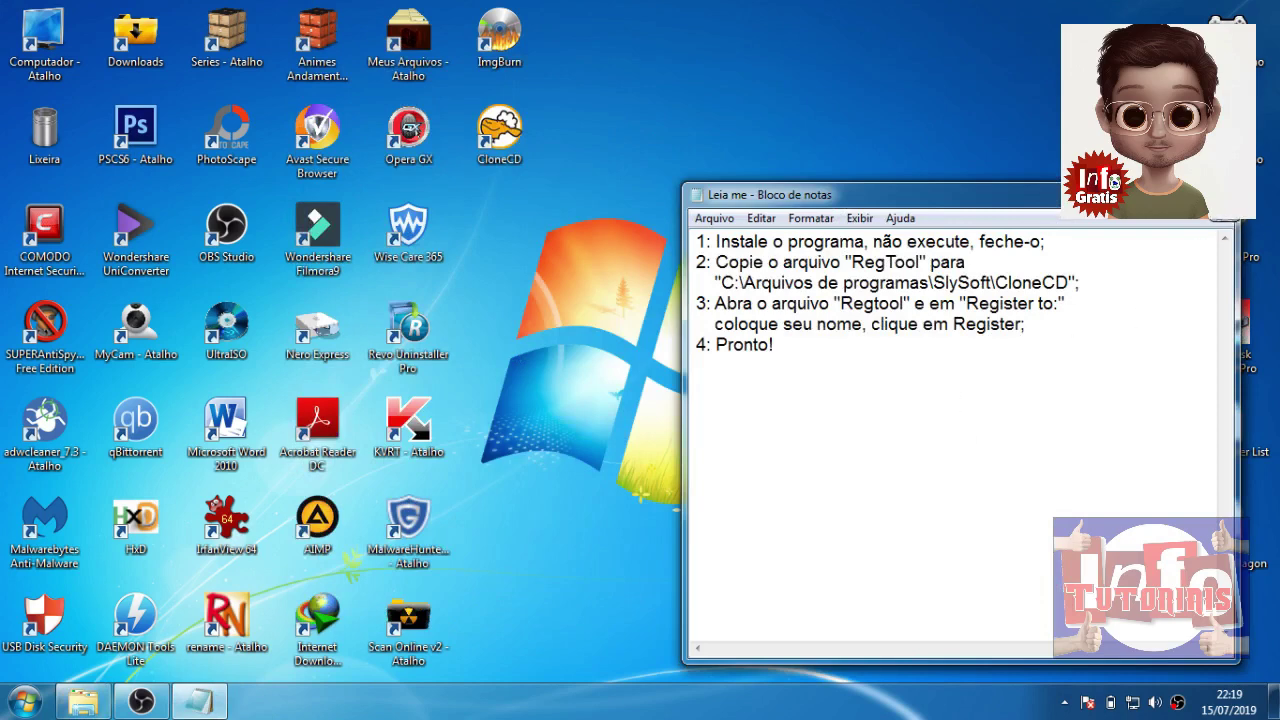
pyautogui.click(1222, 194)
pyautogui.moveTo(118, 712); pyautogui.dragTo(699, 353)
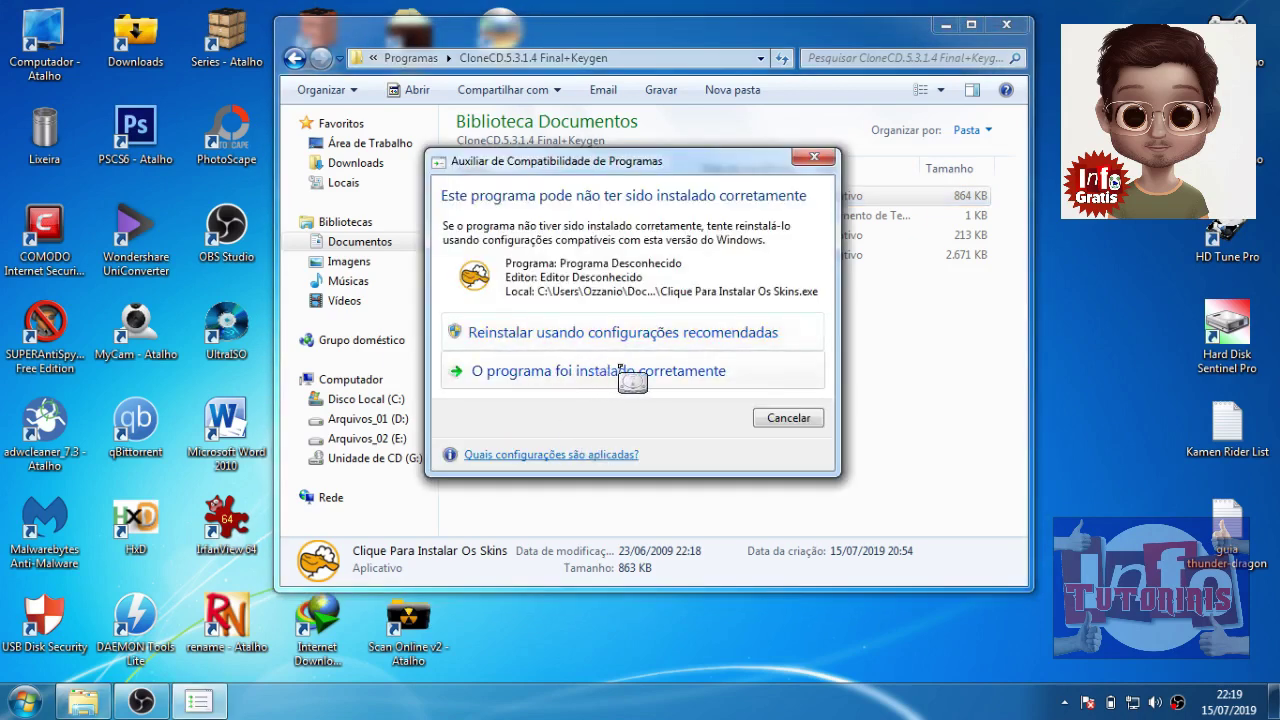
pyautogui.click(711, 372)
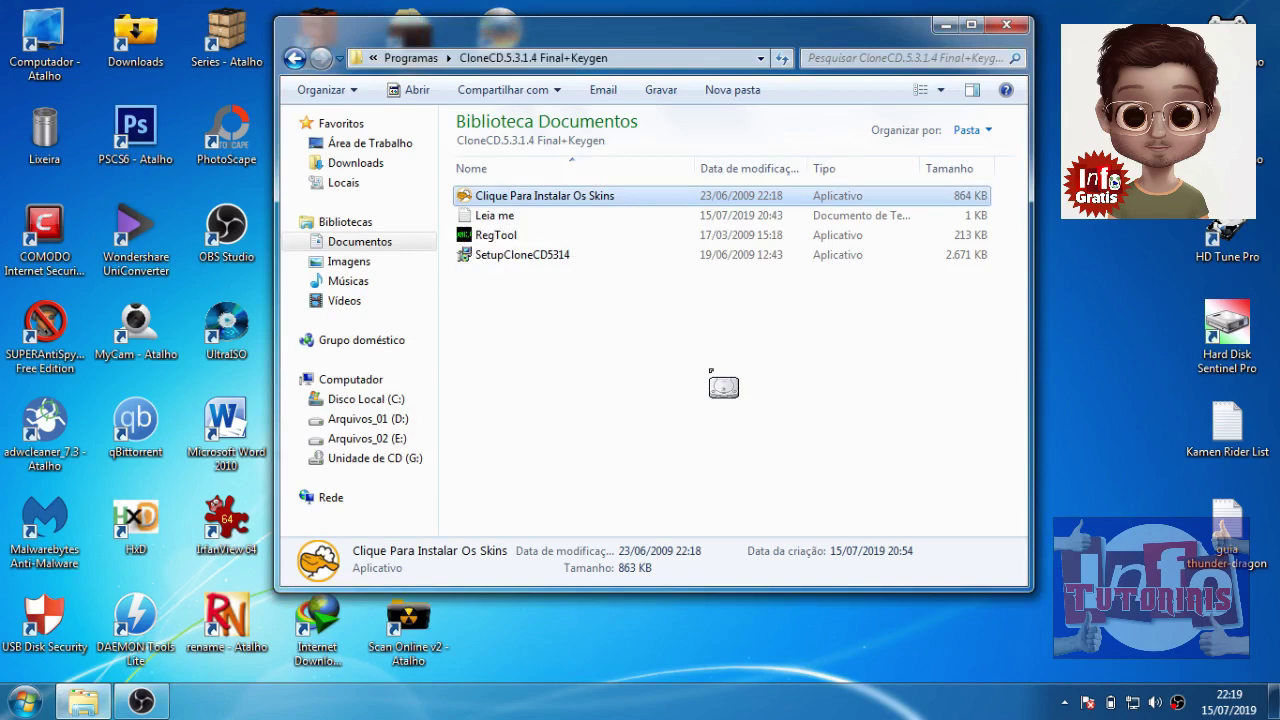
# - Leave the CloneCD.5.3.1.4 Final+Keygen folder and return to the Programas folder
pyautogui.rightClick(622, 350)
pyautogui.click(677, 452)
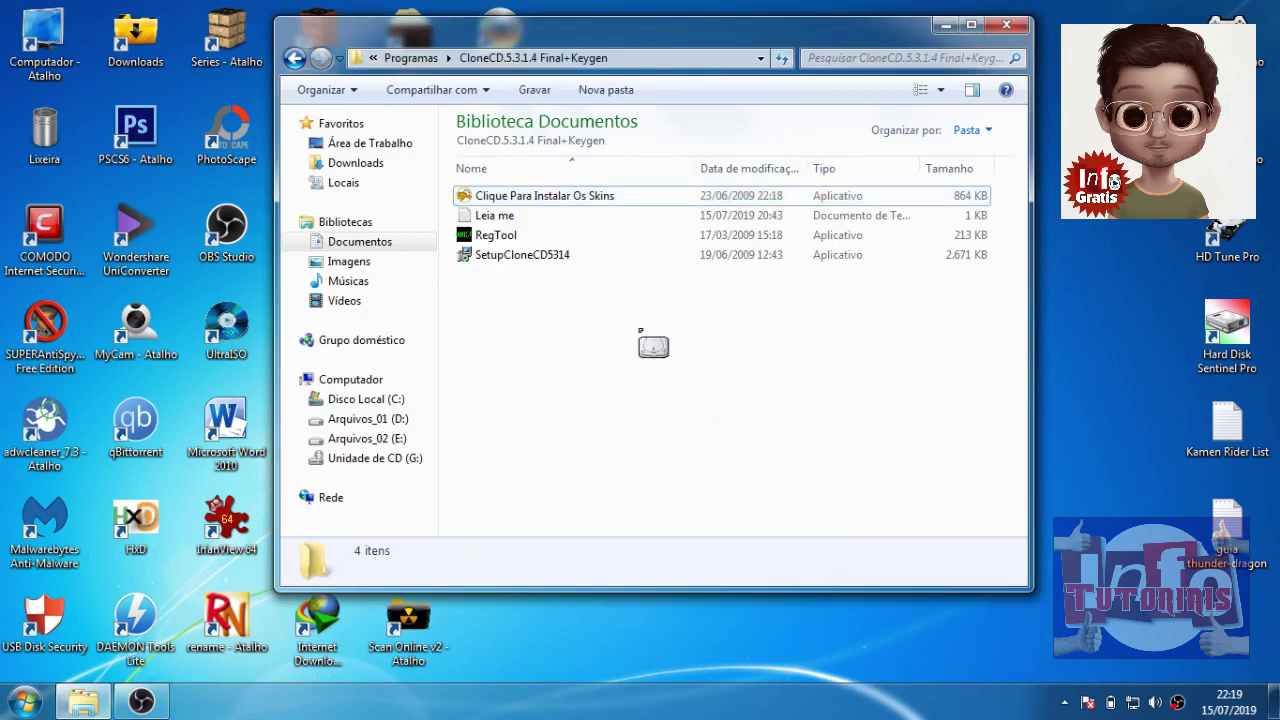
pyautogui.click(298, 59)
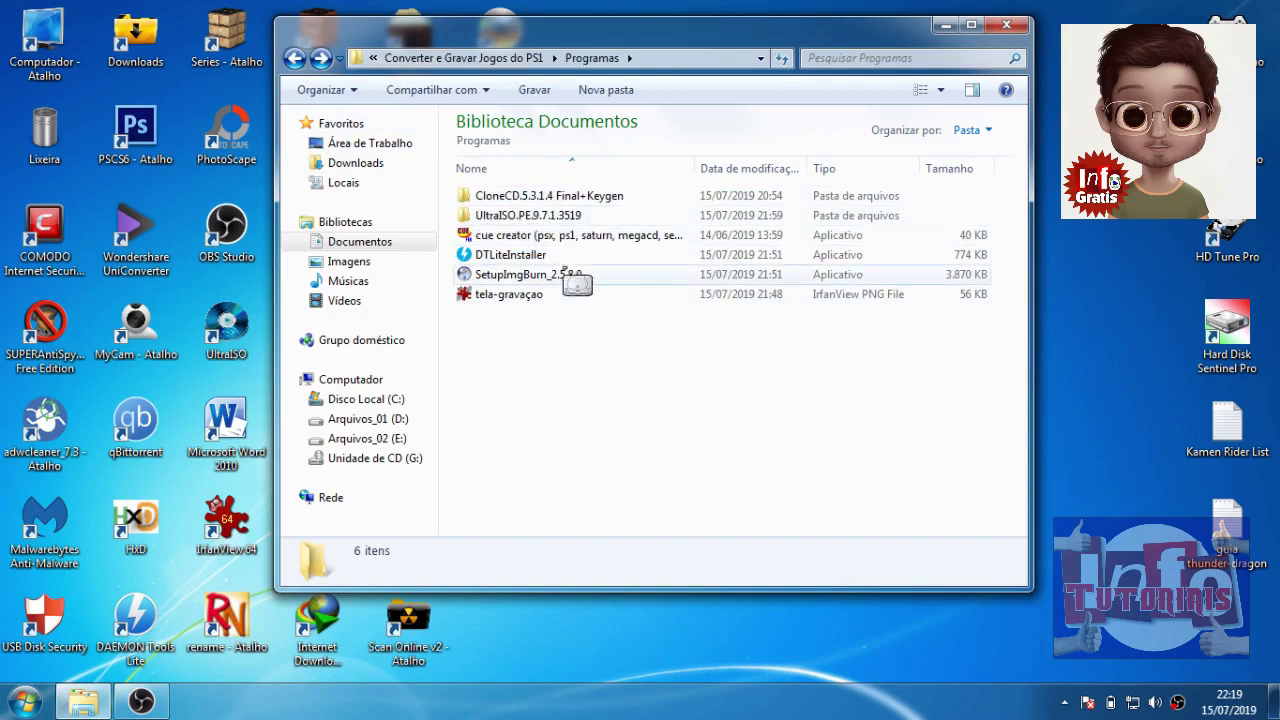
# - Minimize the Programas folder window, skip the DAEMON Tools Lite welcome tutorial and close the program
pyautogui.click(945, 25)
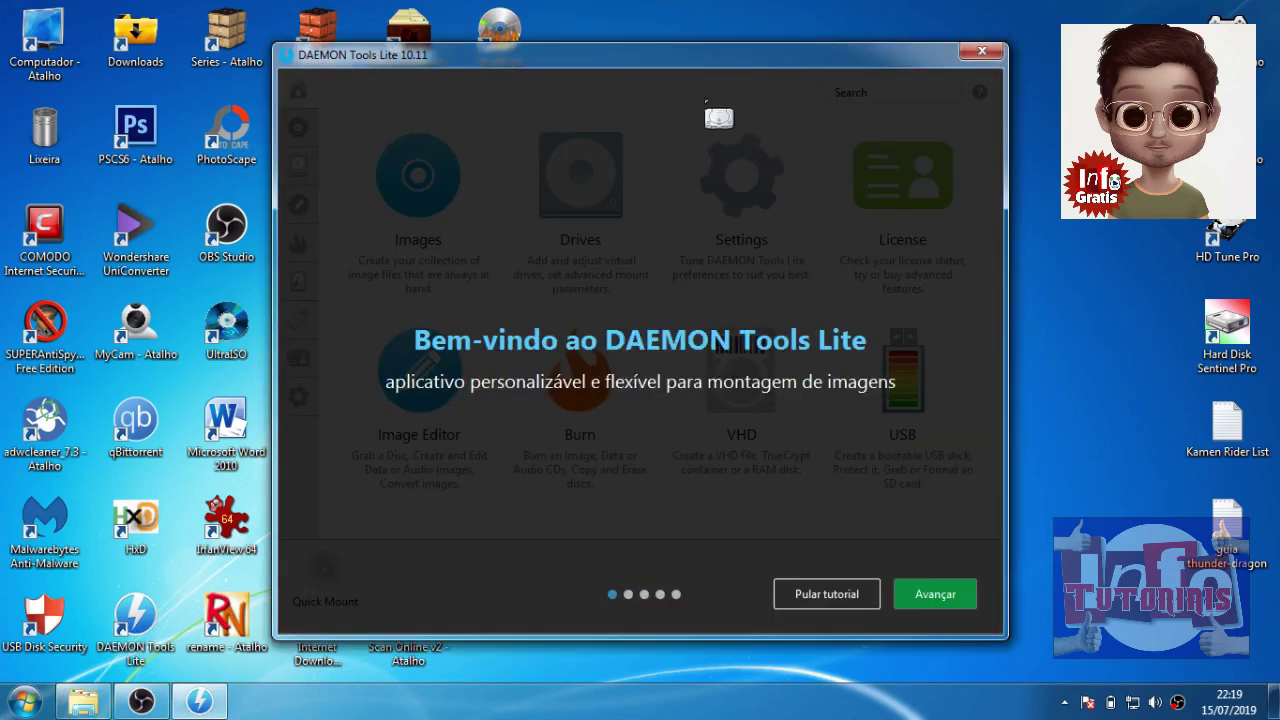
pyautogui.click(830, 597)
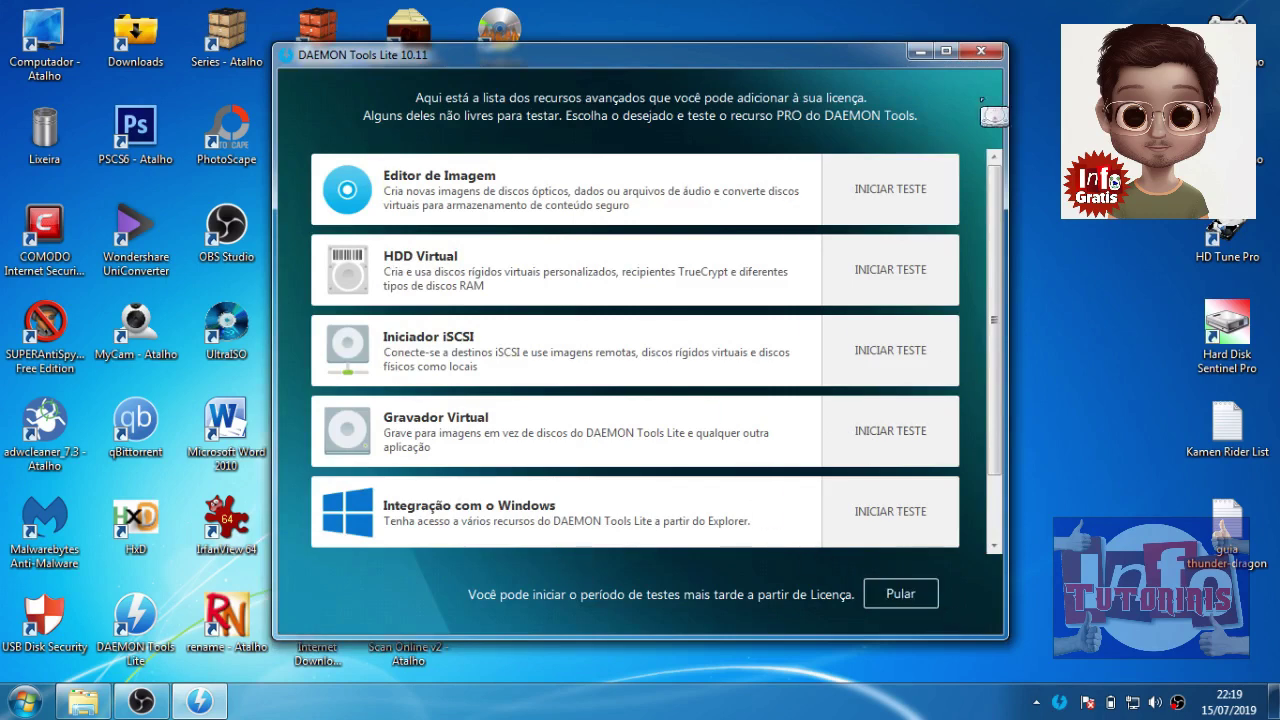
pyautogui.click(981, 50)
# - Start CloneCD from the desktop, choose Portuguese as its language, accept the legal disclaimer and close the report window
pyautogui.moveTo(664, 192); pyautogui.dragTo(504, 136)
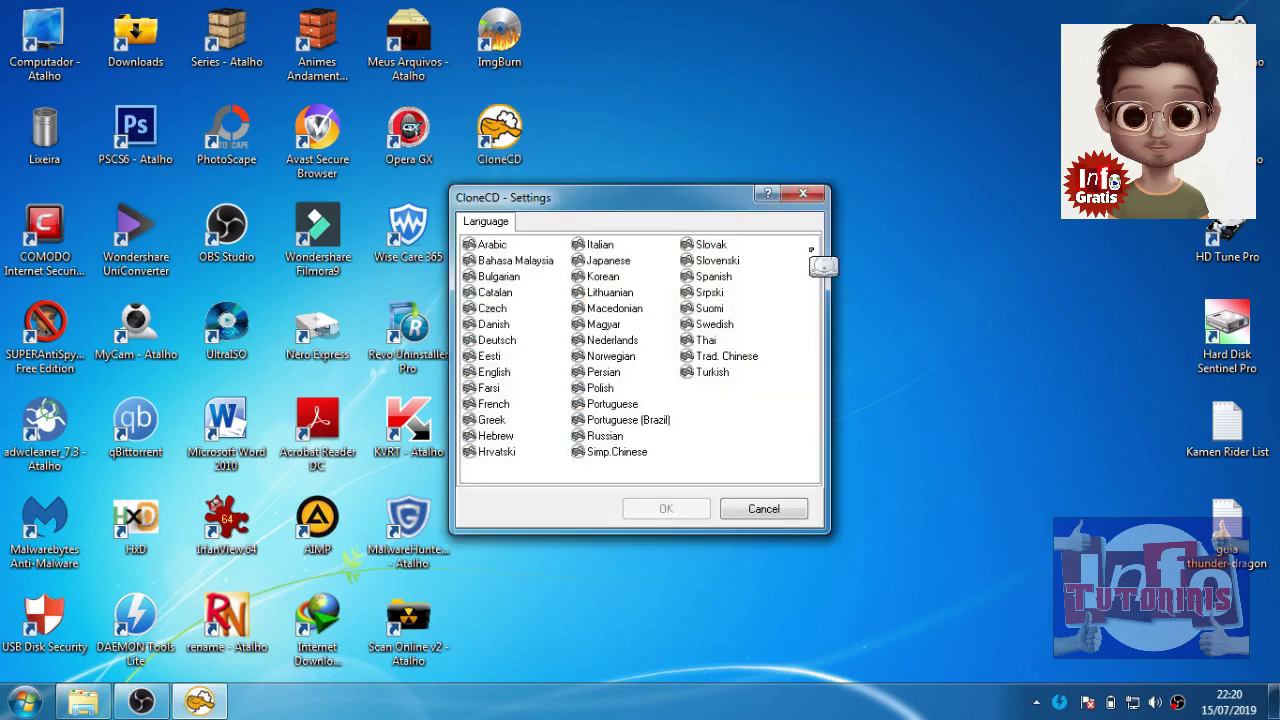
pyautogui.moveTo(573, 200); pyautogui.dragTo(690, 191)
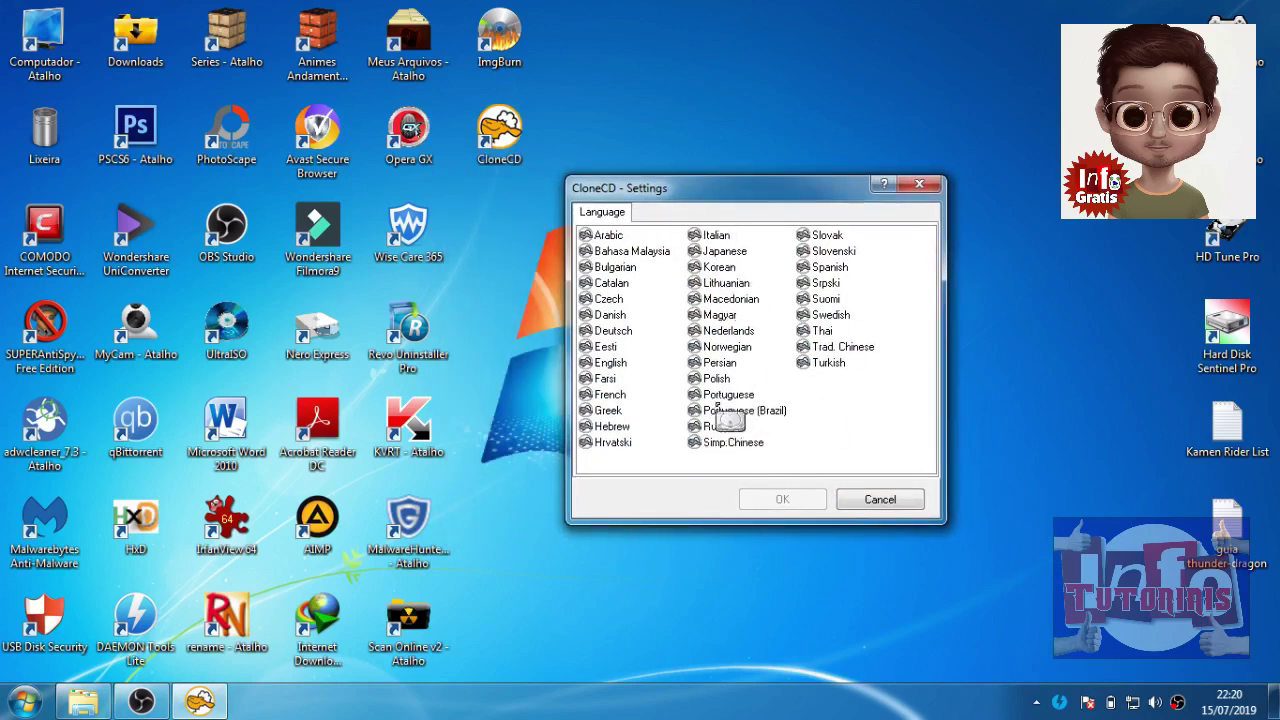
pyautogui.click(728, 394)
pyautogui.click(775, 500)
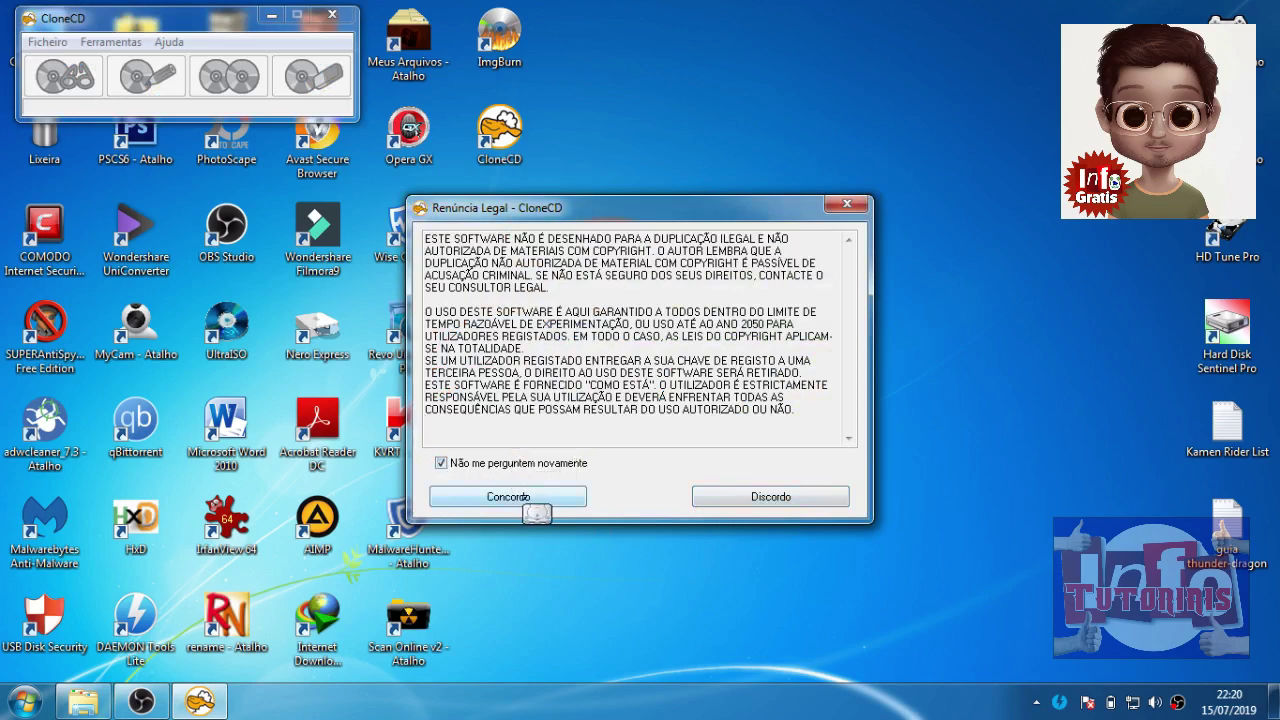
pyautogui.click(525, 502)
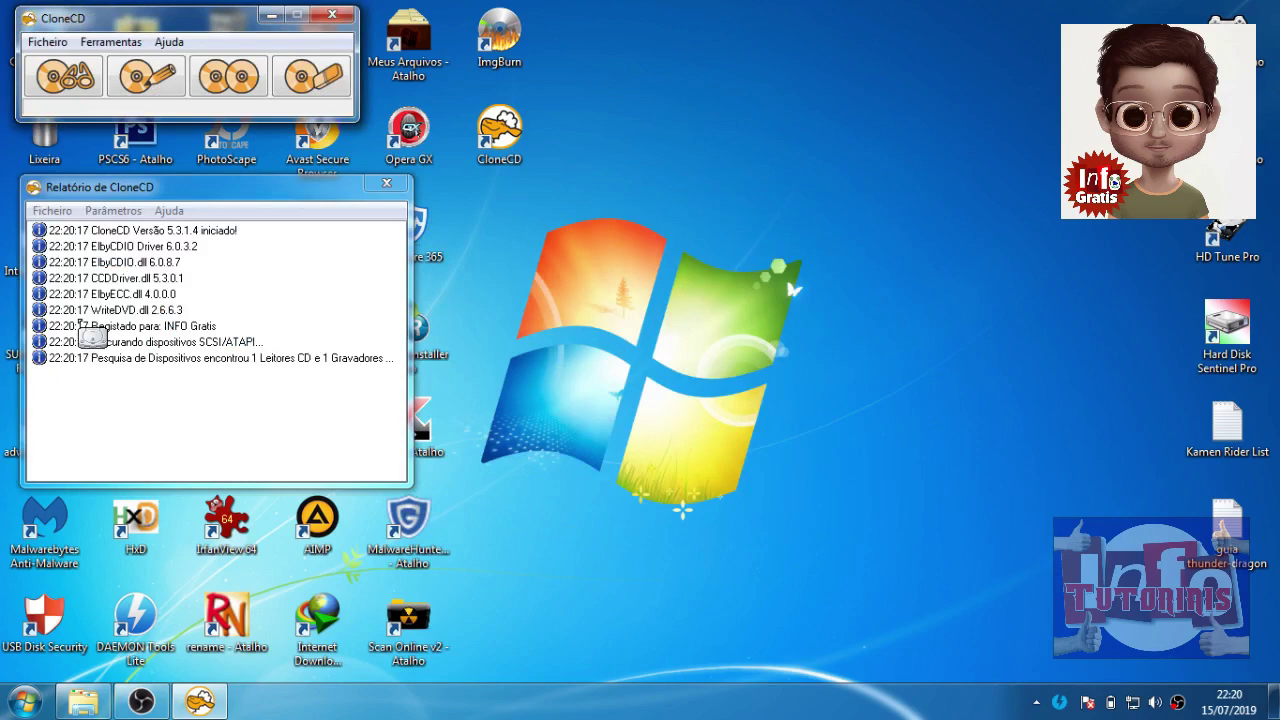
pyautogui.click(386, 183)
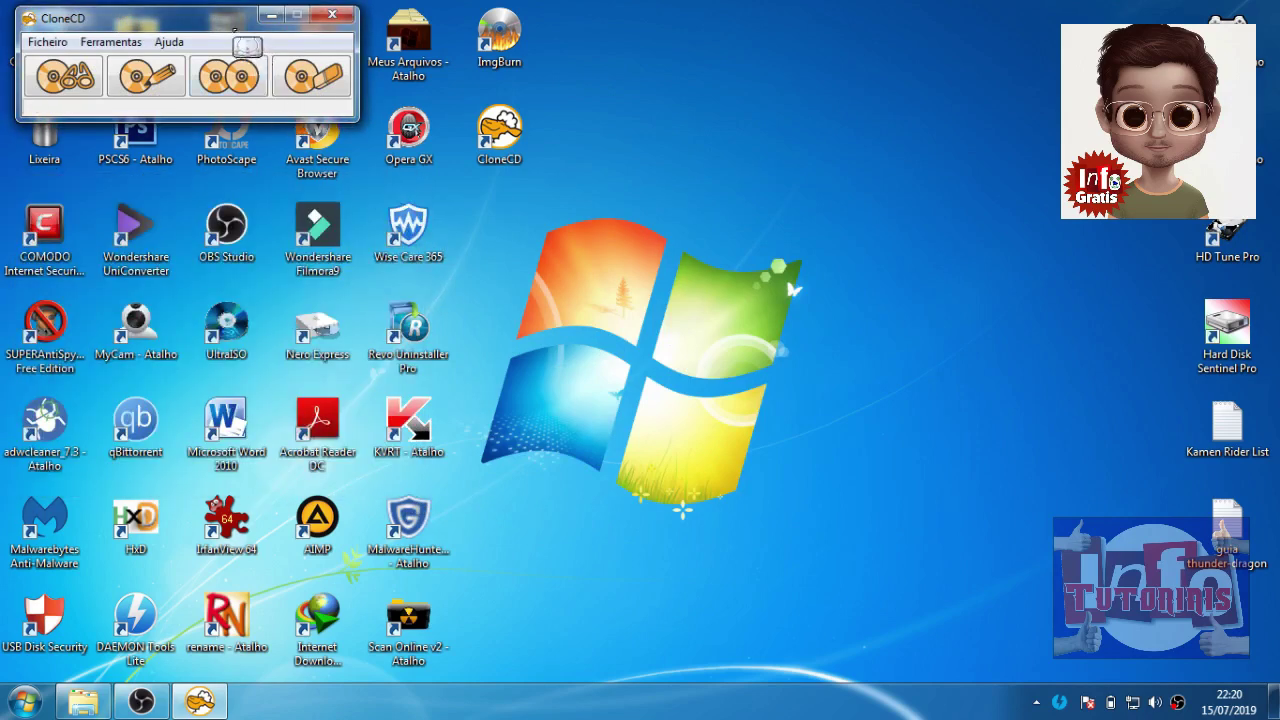
# - Set both the main buffer and the buffer underrun protection to 76.50 MByte in CloneCD's parameters, and close CloneCD
pyautogui.moveTo(229, 32); pyautogui.dragTo(791, 104)
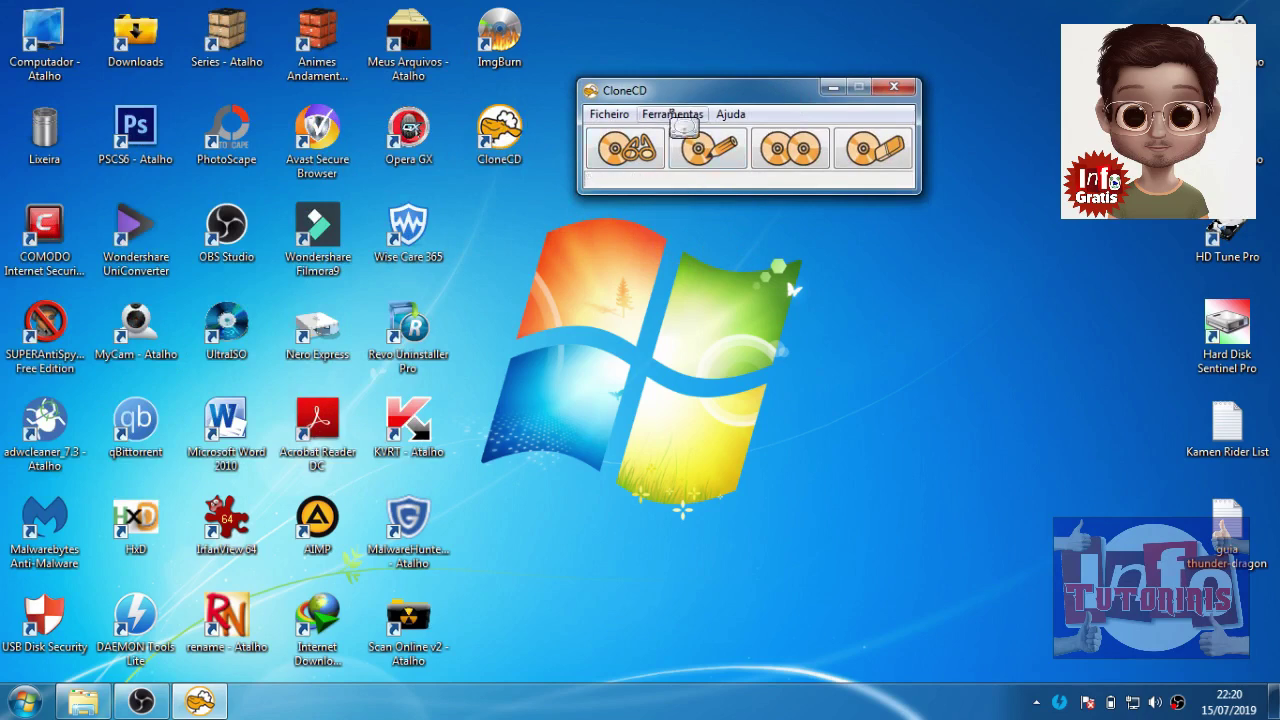
pyautogui.click(672, 114)
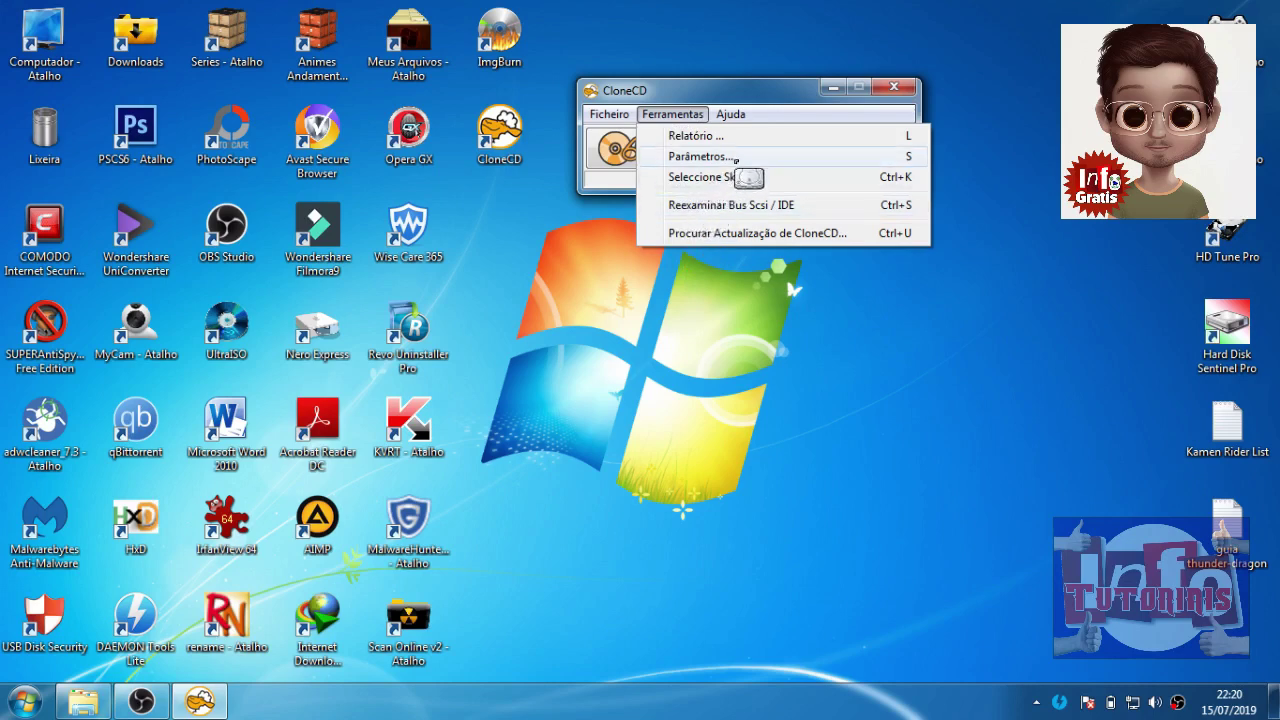
pyautogui.moveTo(729, 118)
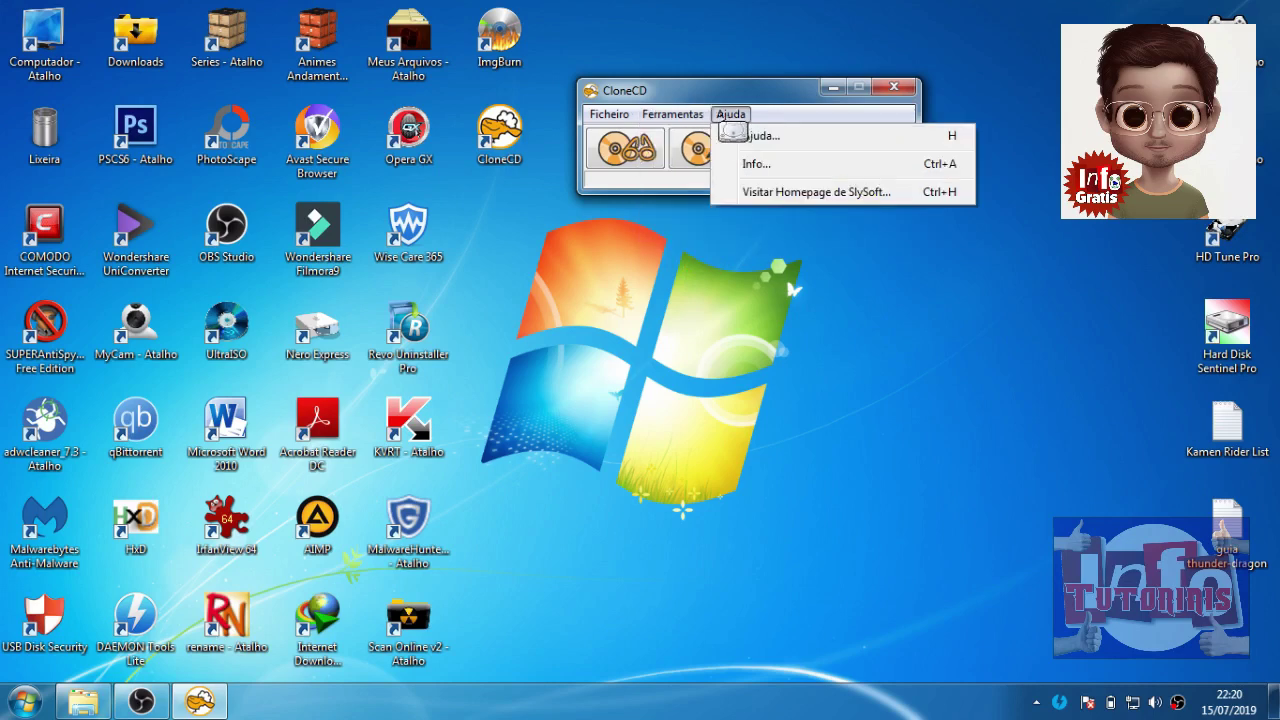
pyautogui.moveTo(614, 120)
pyautogui.moveTo(667, 117)
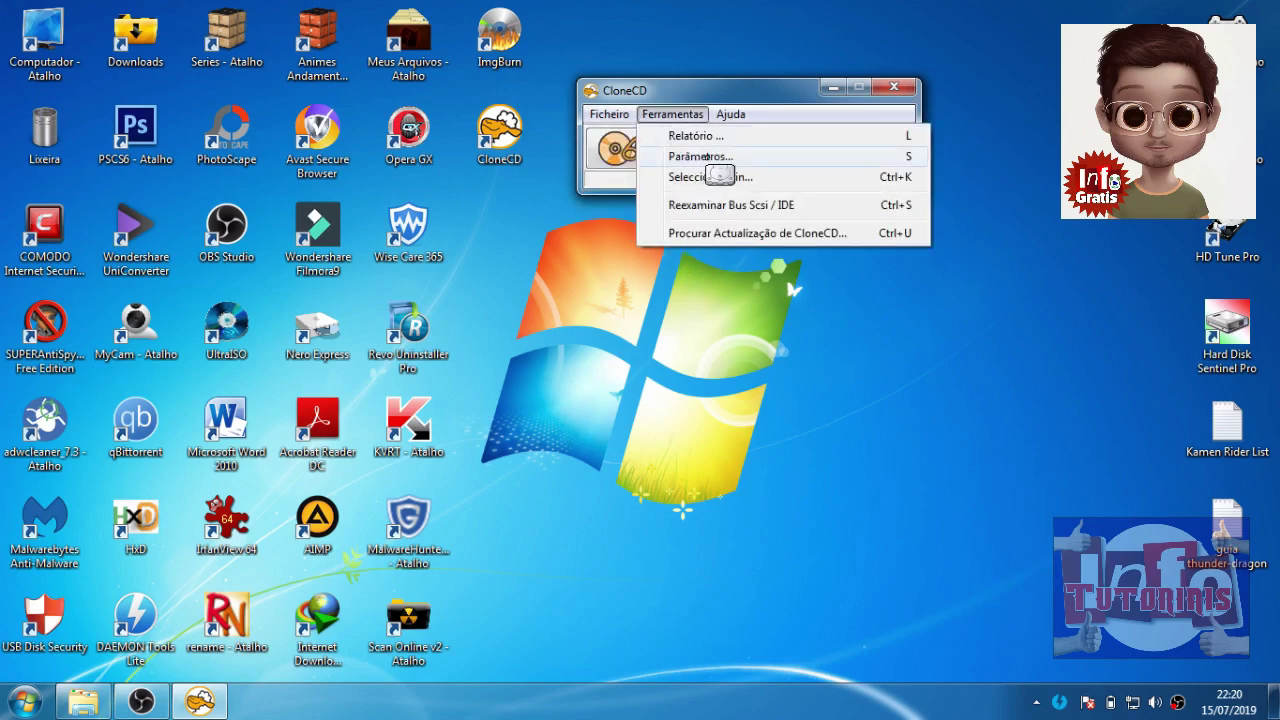
pyautogui.click(706, 157)
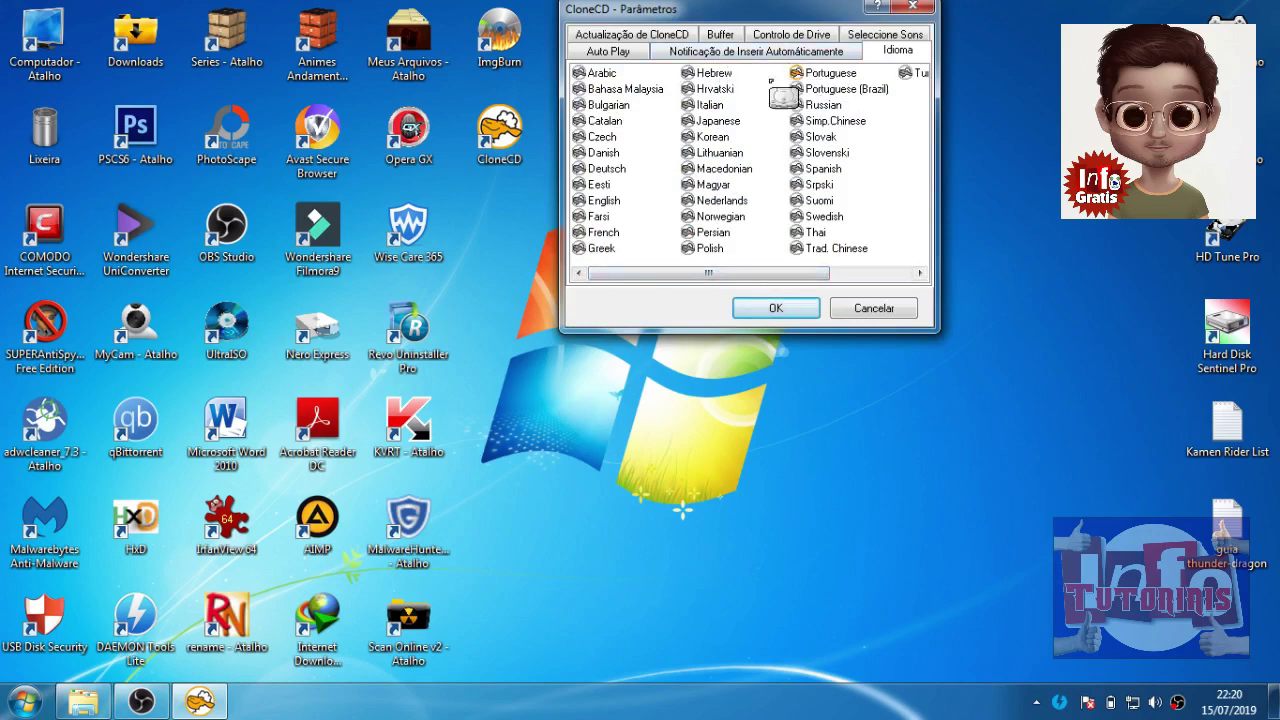
pyautogui.click(726, 38)
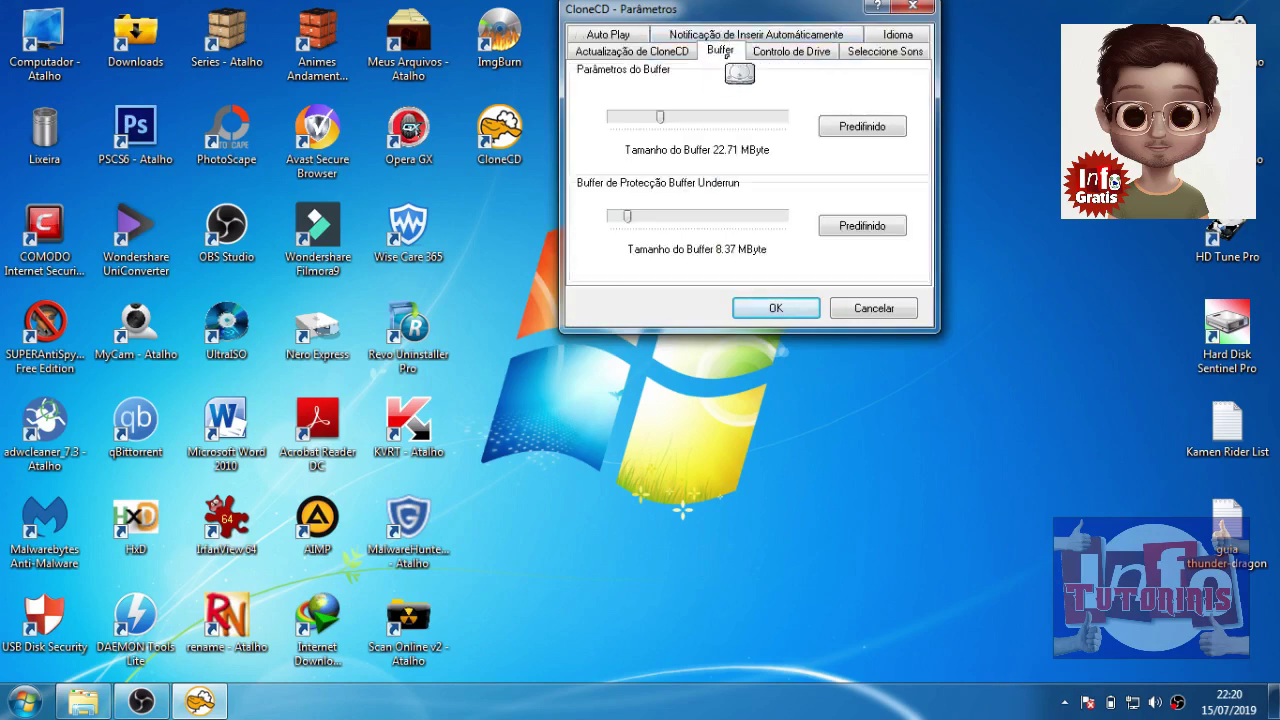
pyautogui.moveTo(660, 118); pyautogui.dragTo(785, 118)
pyautogui.moveTo(628, 216); pyautogui.dragTo(791, 218)
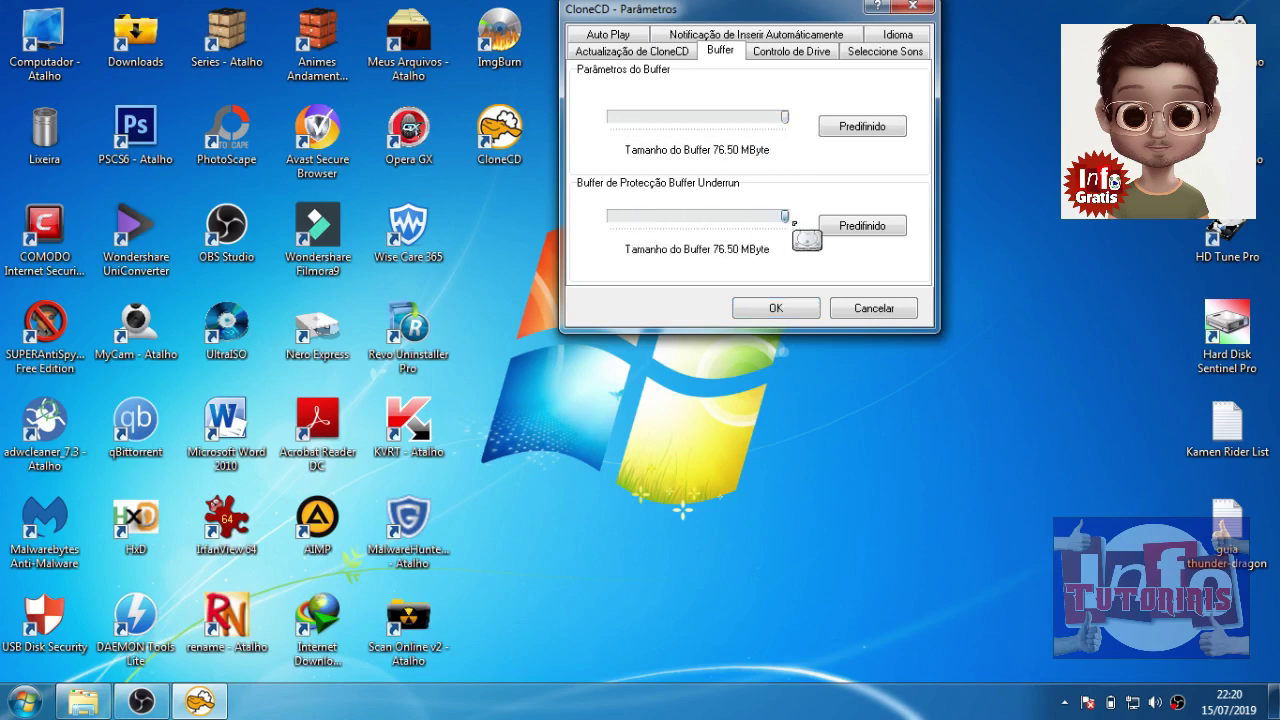
pyautogui.click(776, 308)
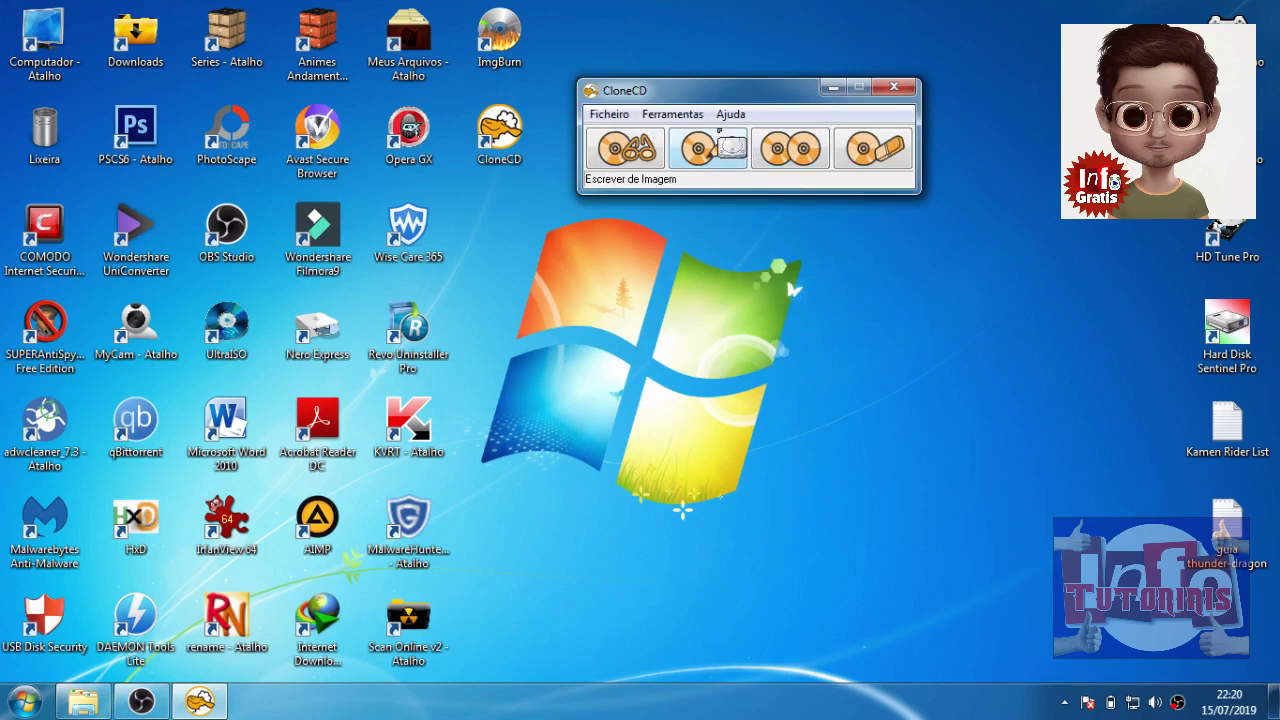
pyautogui.click(896, 87)
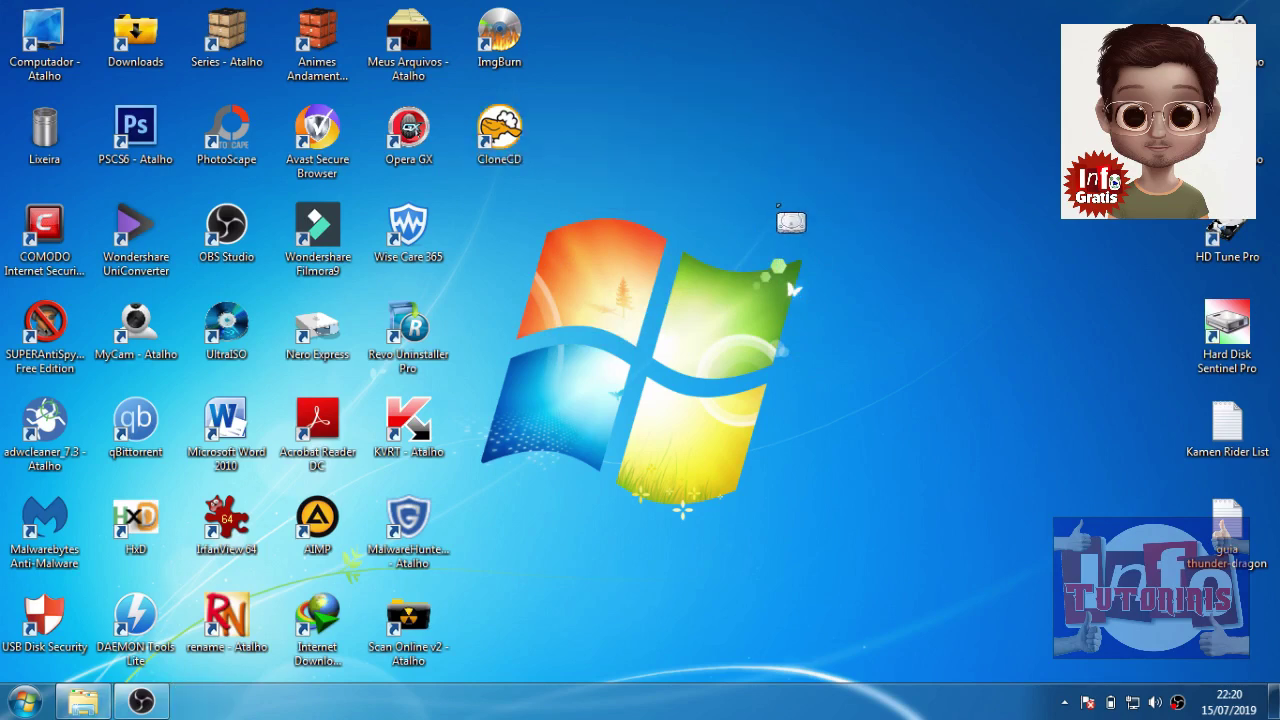
# - Start ImgBurn from the desktop to look over its main screen, and close it
pyautogui.doubleClick(499, 37)
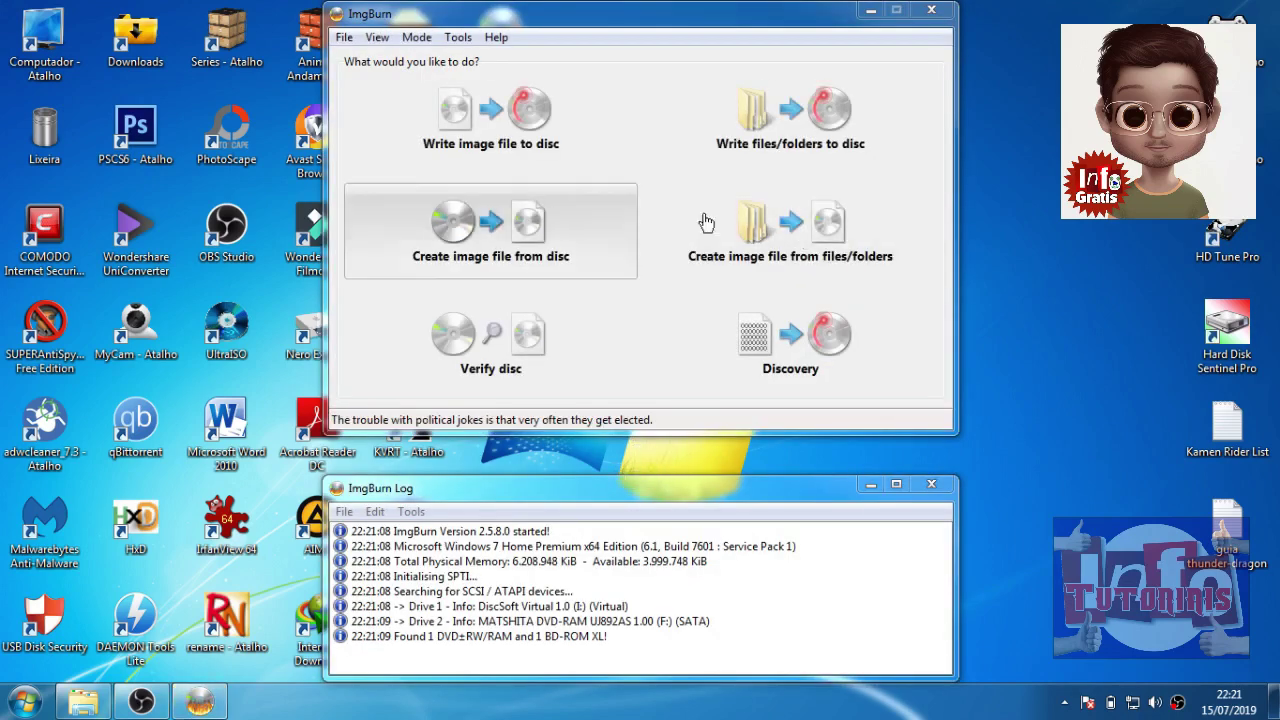
pyautogui.click(931, 10)
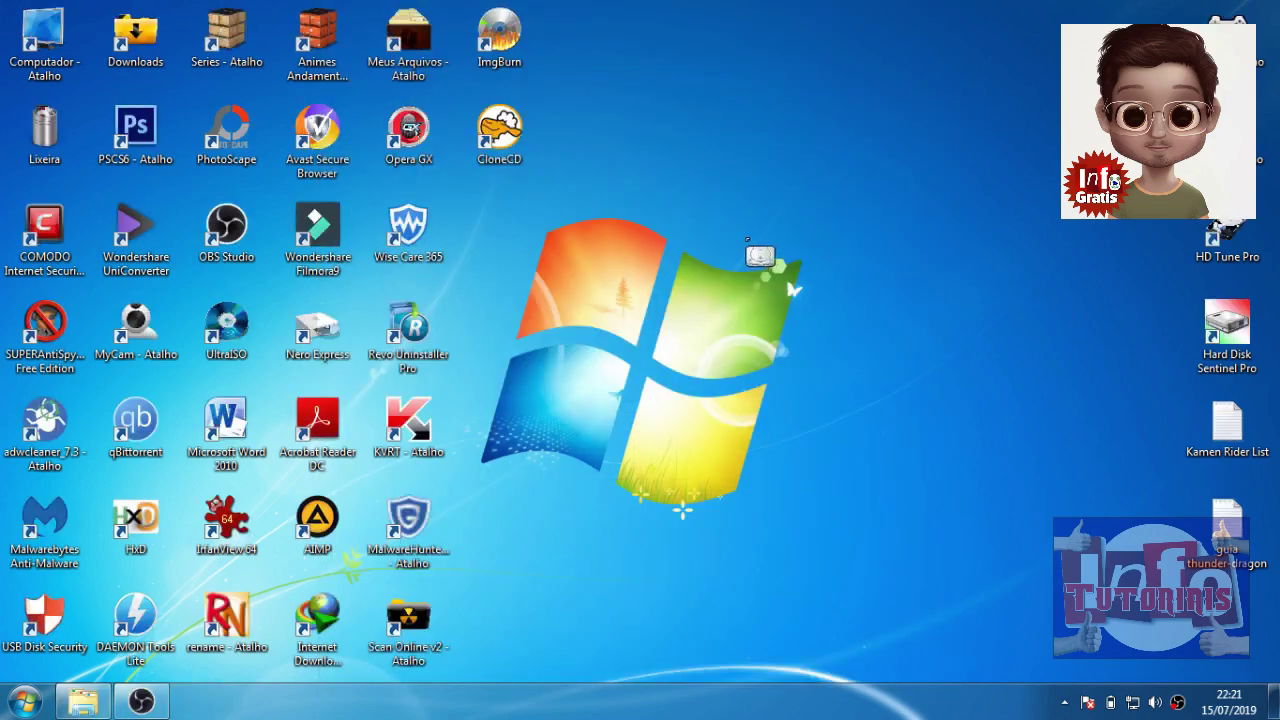
# - Open the Jogos folder inside Converter e Gravar Jogos do PS1 in the Documents library
pyautogui.click(120, 605)
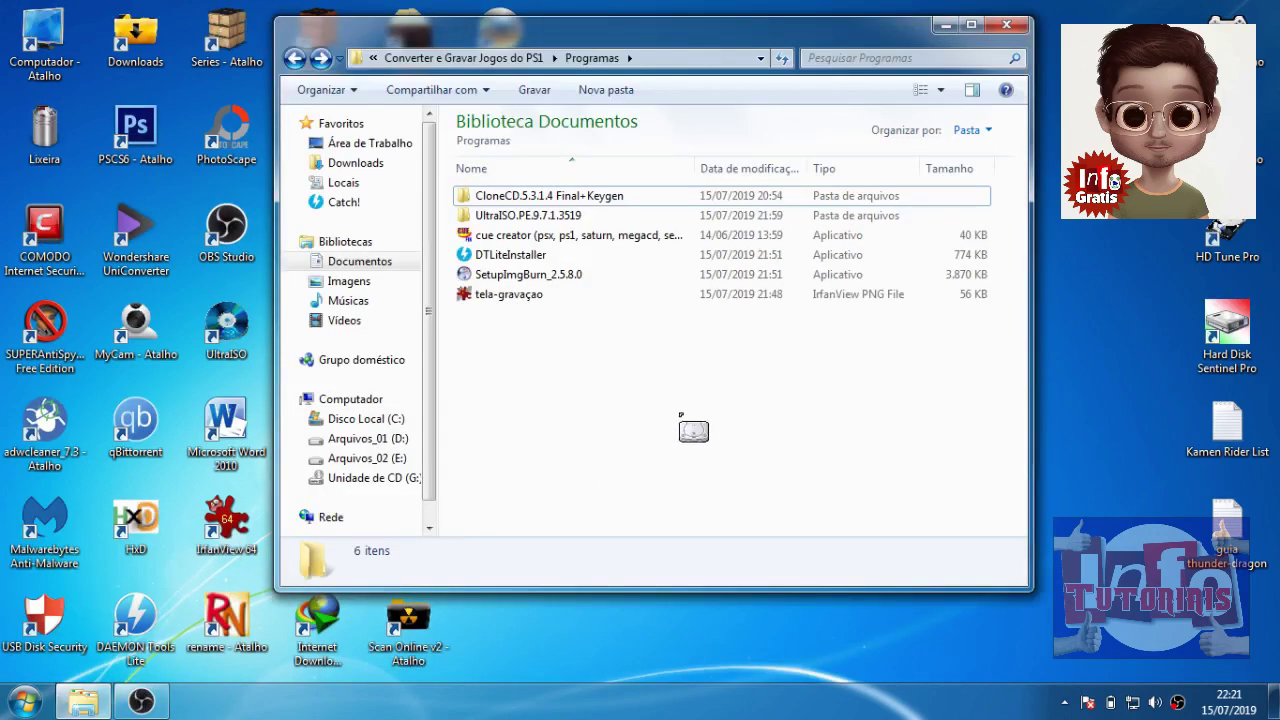
pyautogui.moveTo(735, 48); pyautogui.dragTo(867, 69)
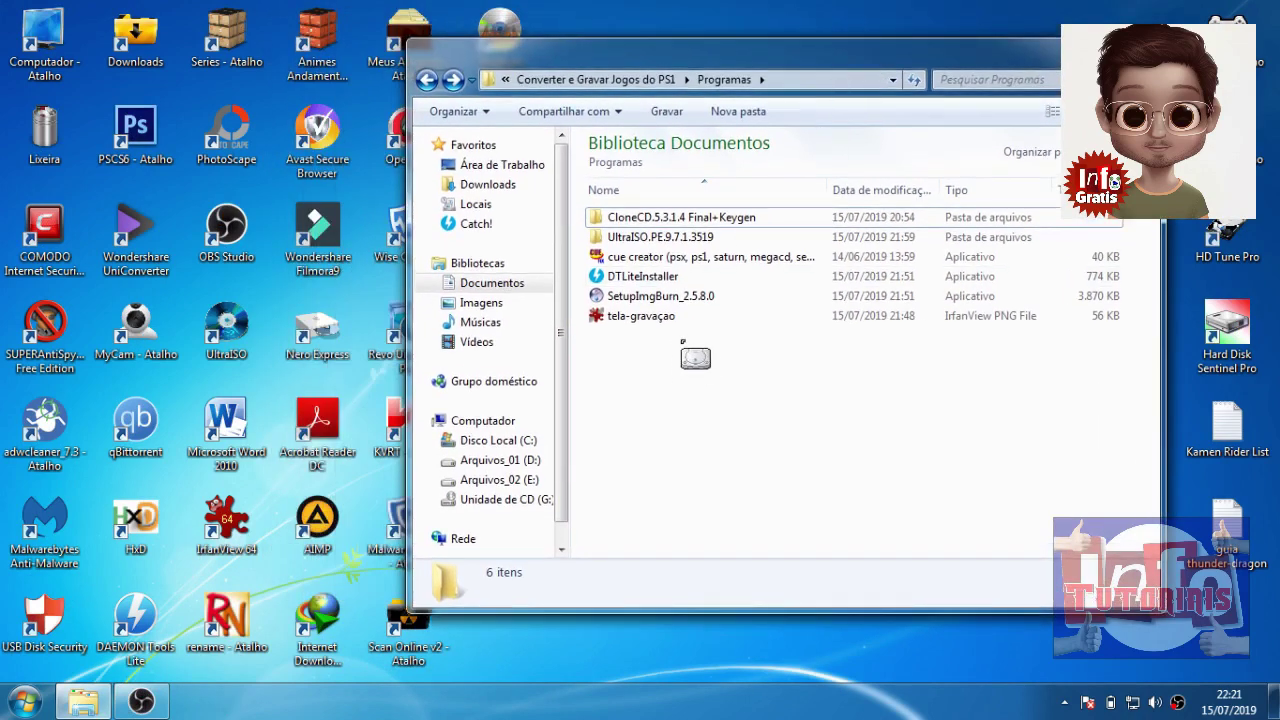
pyautogui.click(427, 82)
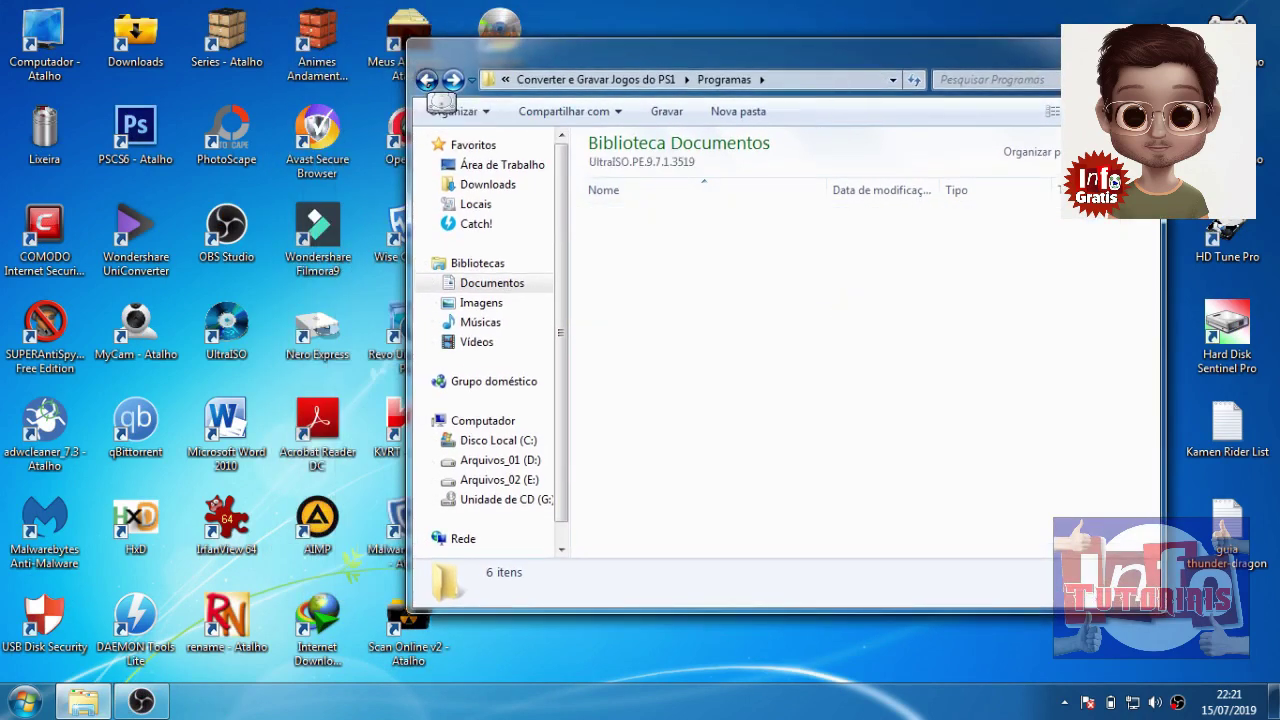
pyautogui.click(538, 80)
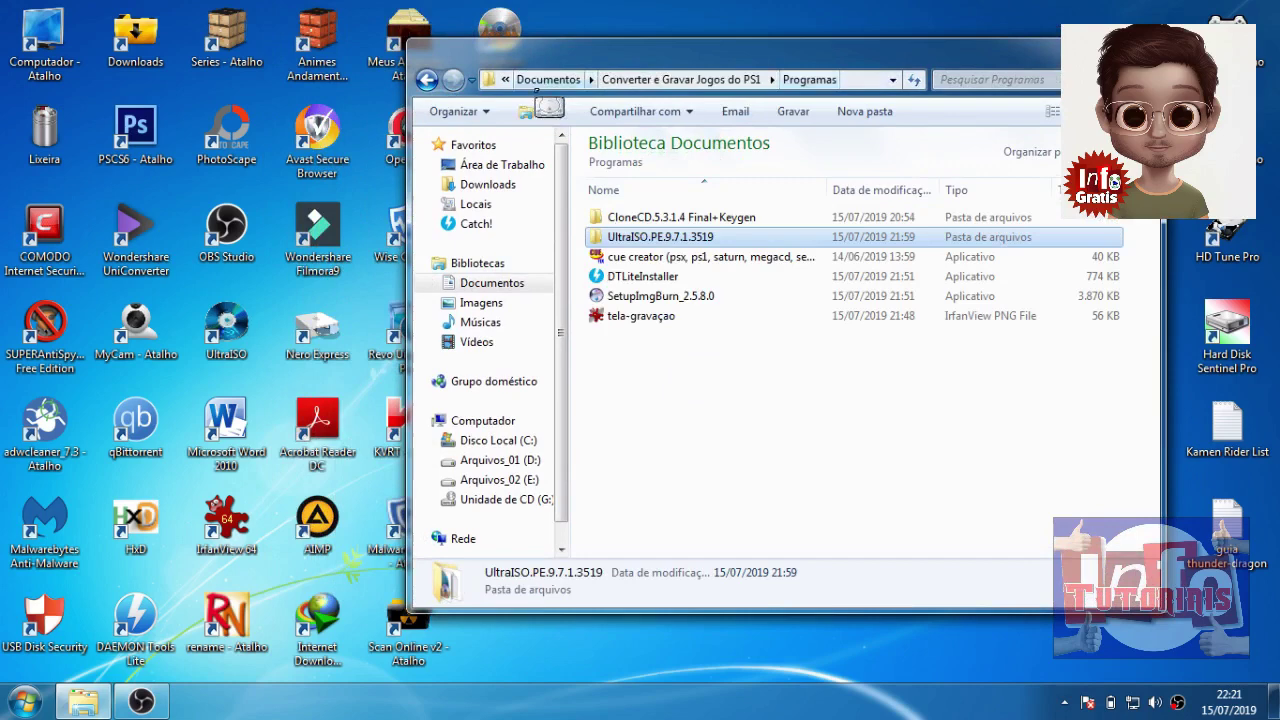
pyautogui.click(492, 283)
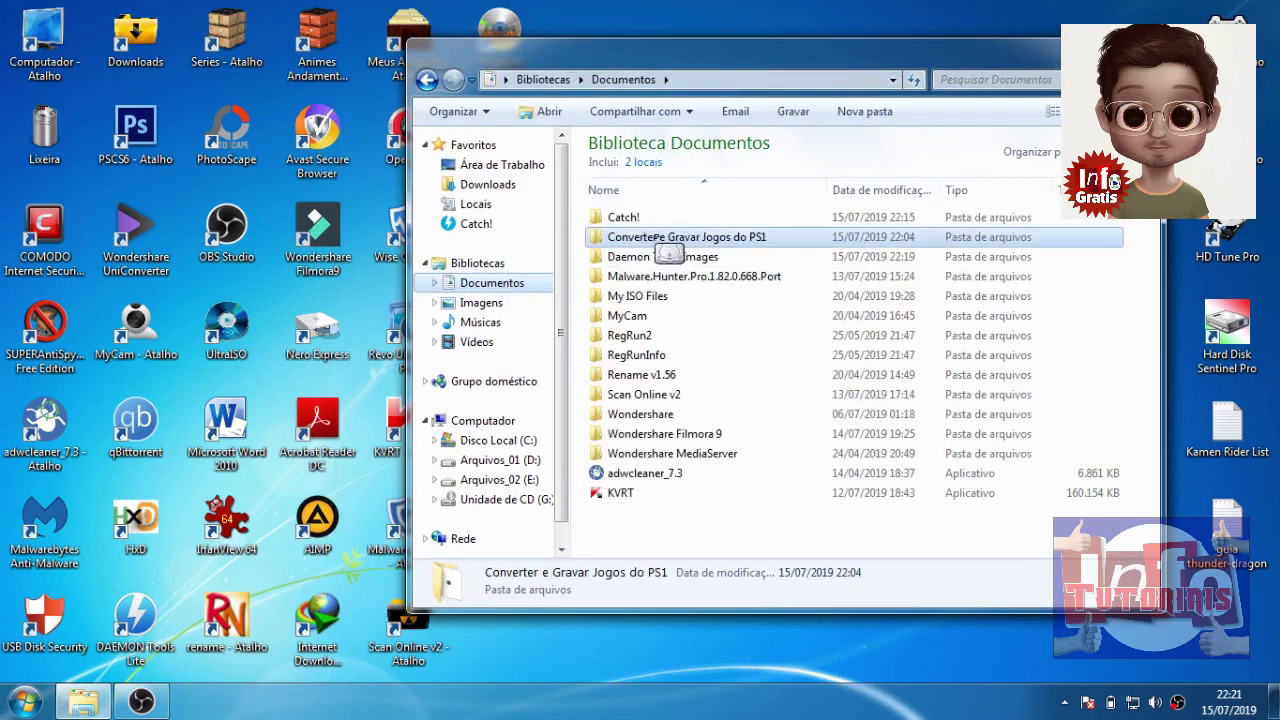
pyautogui.doubleClick(656, 237)
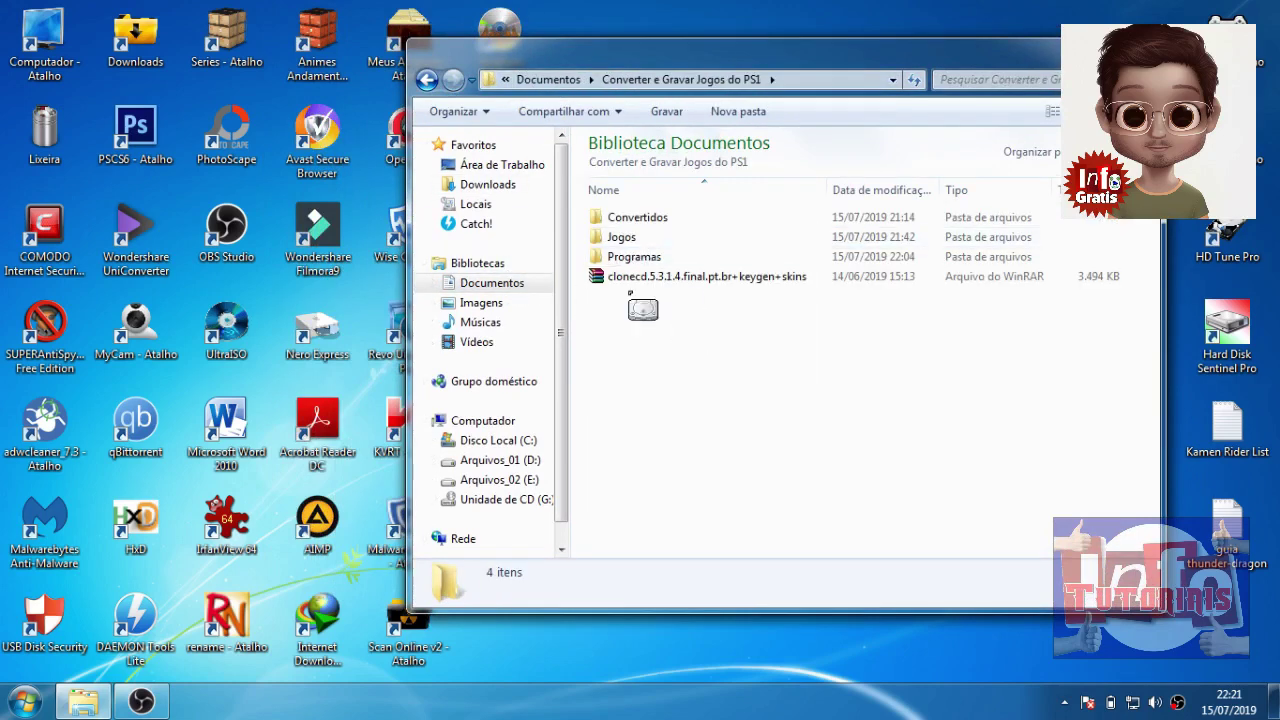
pyautogui.doubleClick(622, 237)
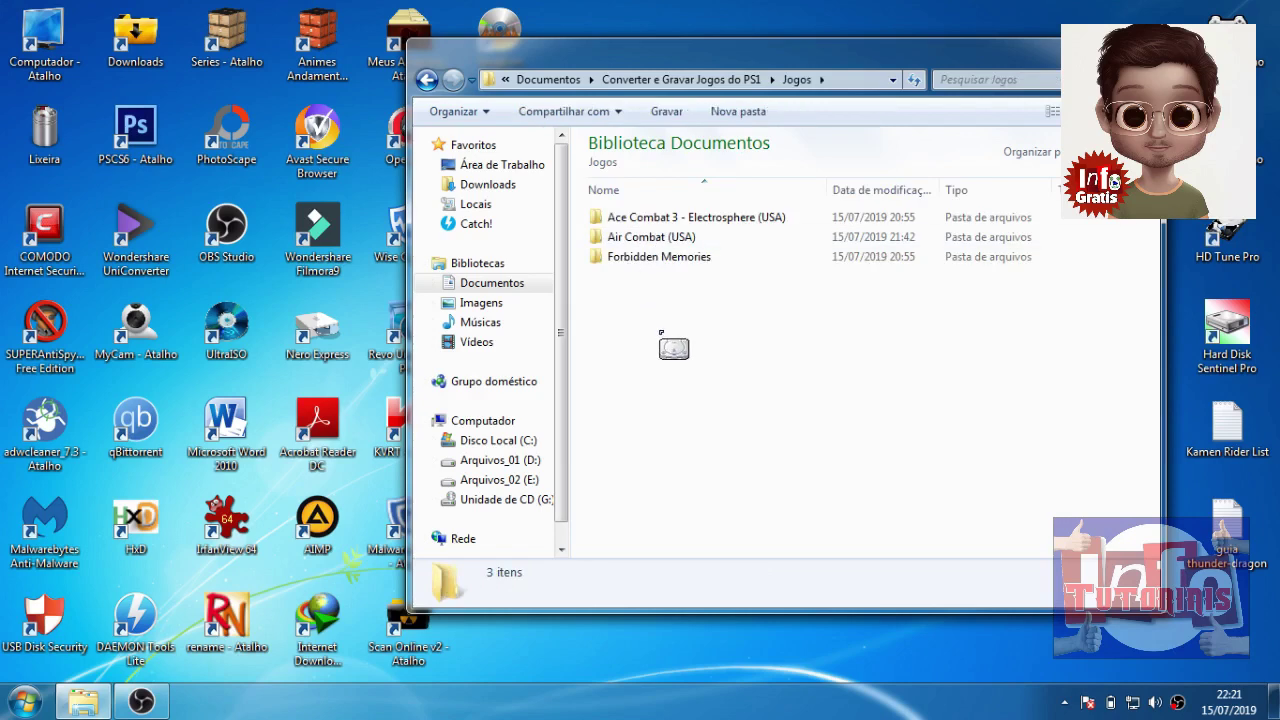
# - Open the Air Combat (USA) folder and examine its list of track files
pyautogui.doubleClick(660, 238)
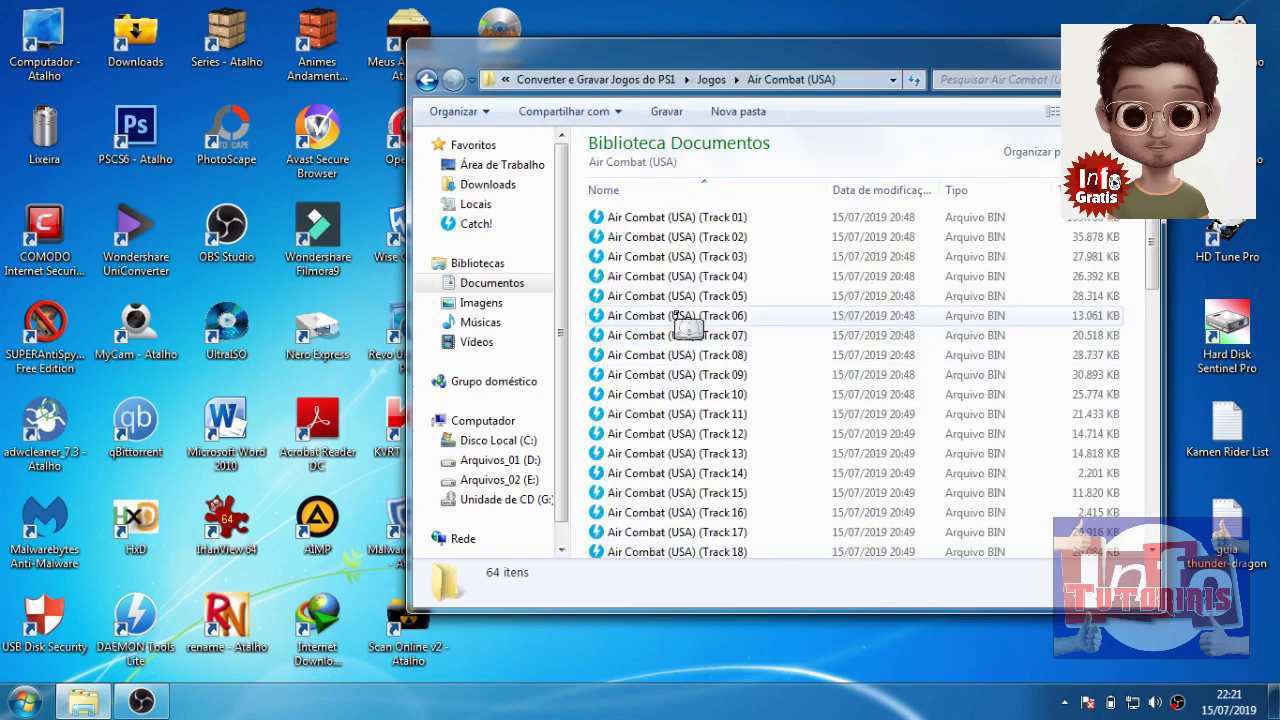
pyautogui.moveTo(1151, 258)
pyautogui.mouseDown()
pyautogui.moveTo(1150, 500)
pyautogui.moveTo(1150, 270)
pyautogui.mouseUp()
pyautogui.click(1040, 218)
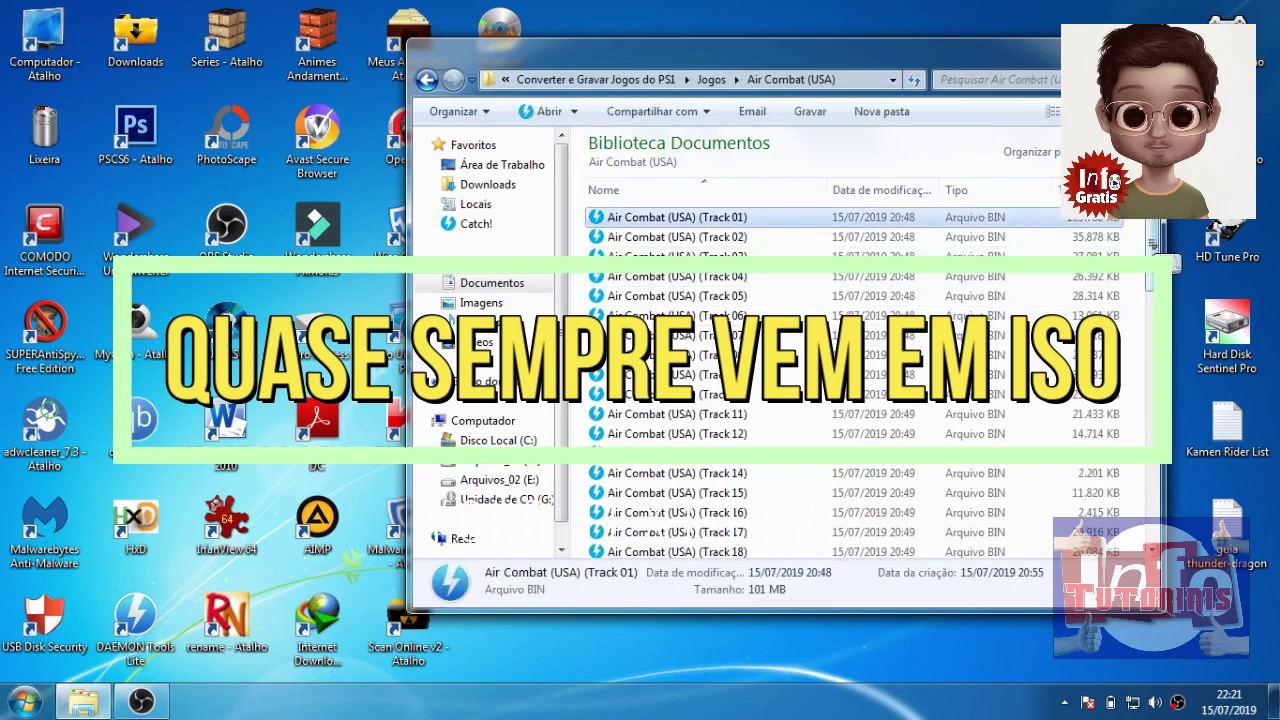
pyautogui.scroll(-5, 1144, 318)
pyautogui.scroll(-9, 1145, 320)
pyautogui.scroll(13, 1145, 320)
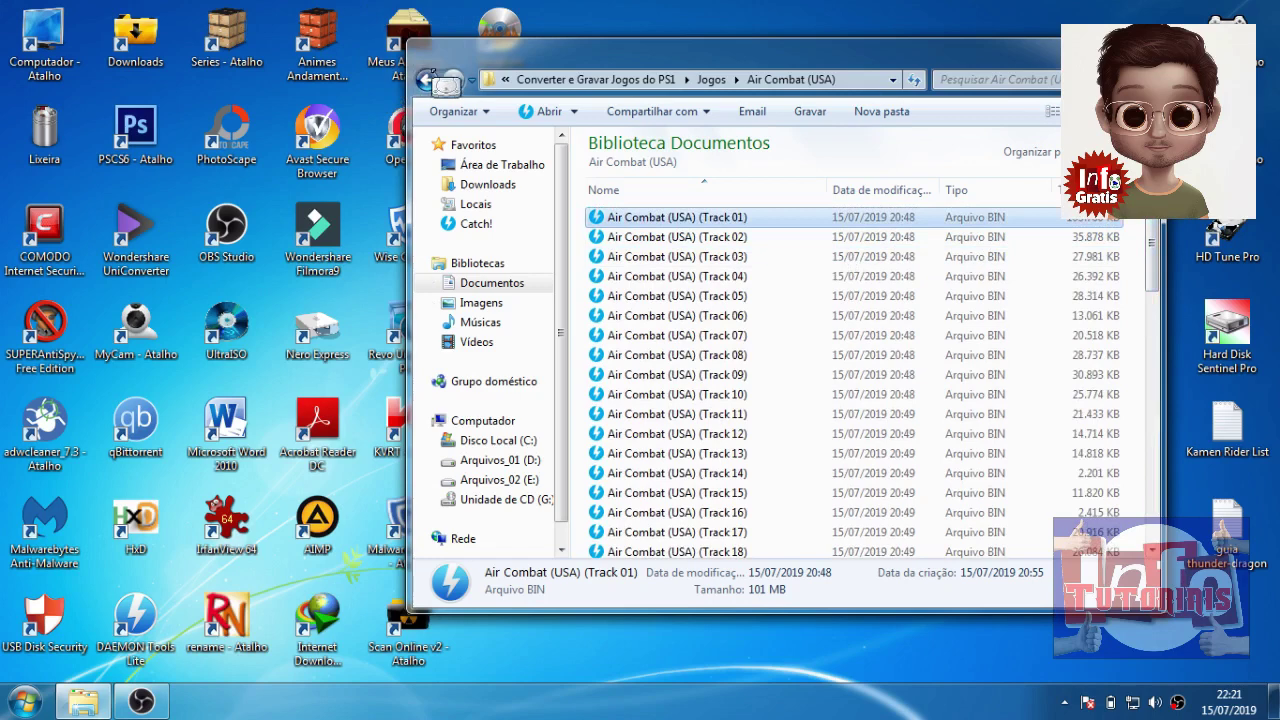
# - Leave the Air Combat folder, open Ace Combat 3 - Electrosphere (USA) and select its CUE file to examine it
pyautogui.click(434, 72)
pyautogui.doubleClick(664, 256)
pyautogui.moveTo(773, 278); pyautogui.dragTo(704, 358)
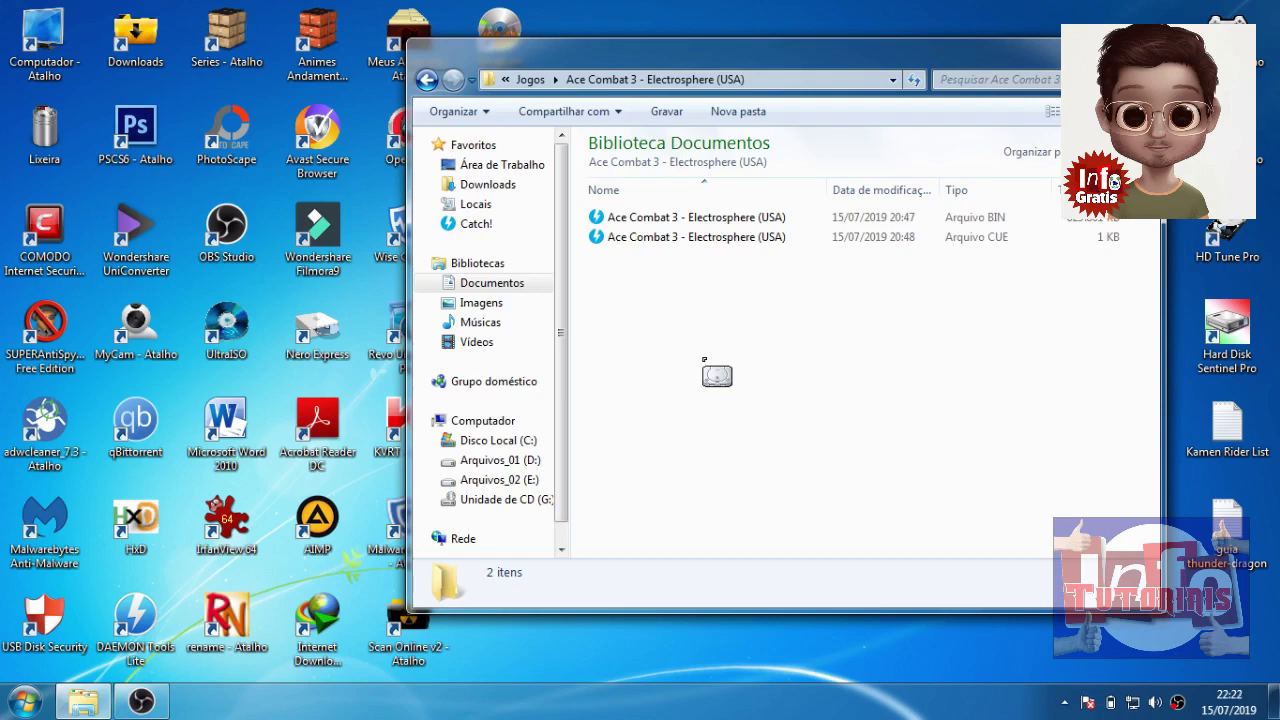
pyautogui.moveTo(704, 358); pyautogui.dragTo(776, 247)
pyautogui.click(793, 239)
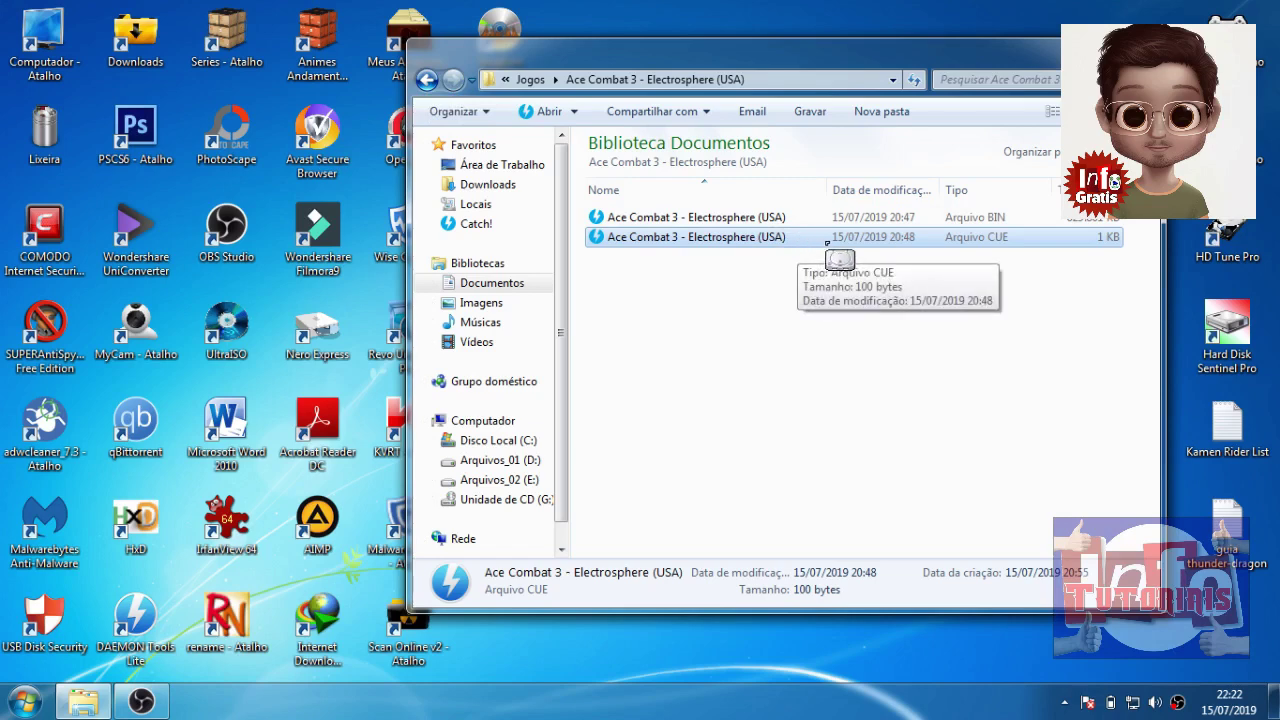
# - Move the original Ace Combat 3 - Electrosphere (USA) CUE file out of its game folder into the Jogos folder
pyautogui.press('BackSpace')
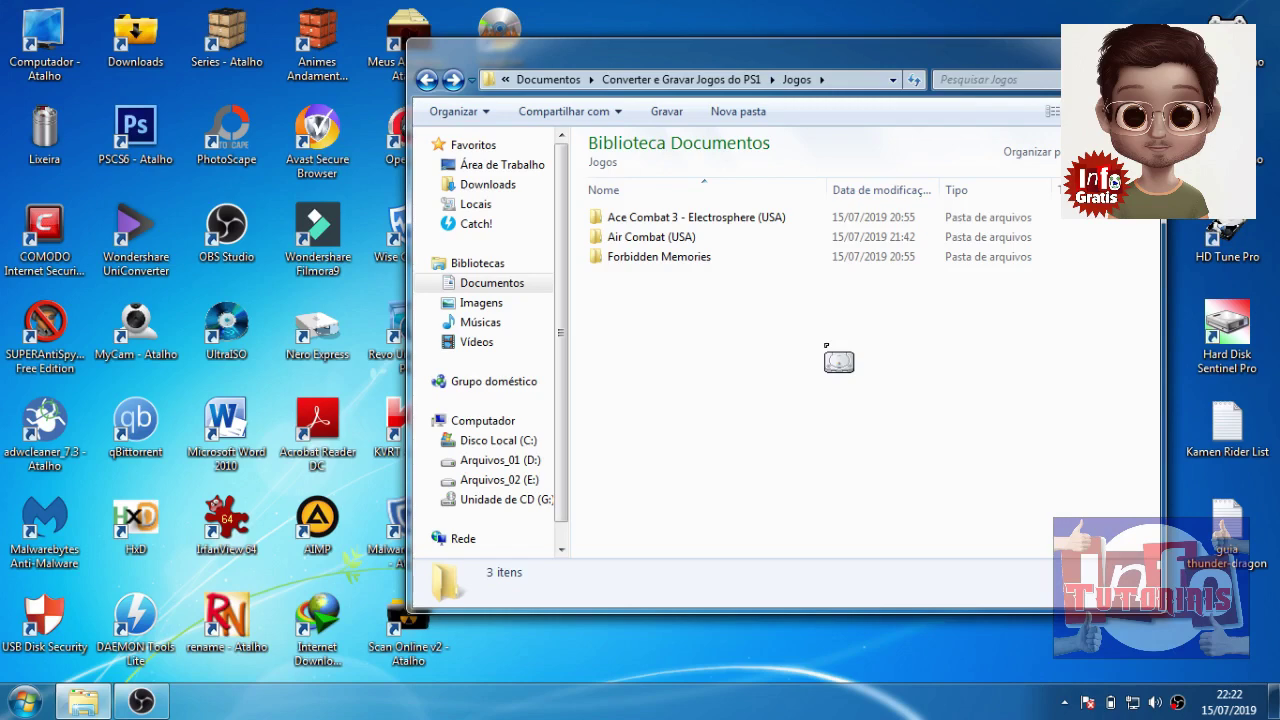
pyautogui.hotkey('ctrl', 'v')
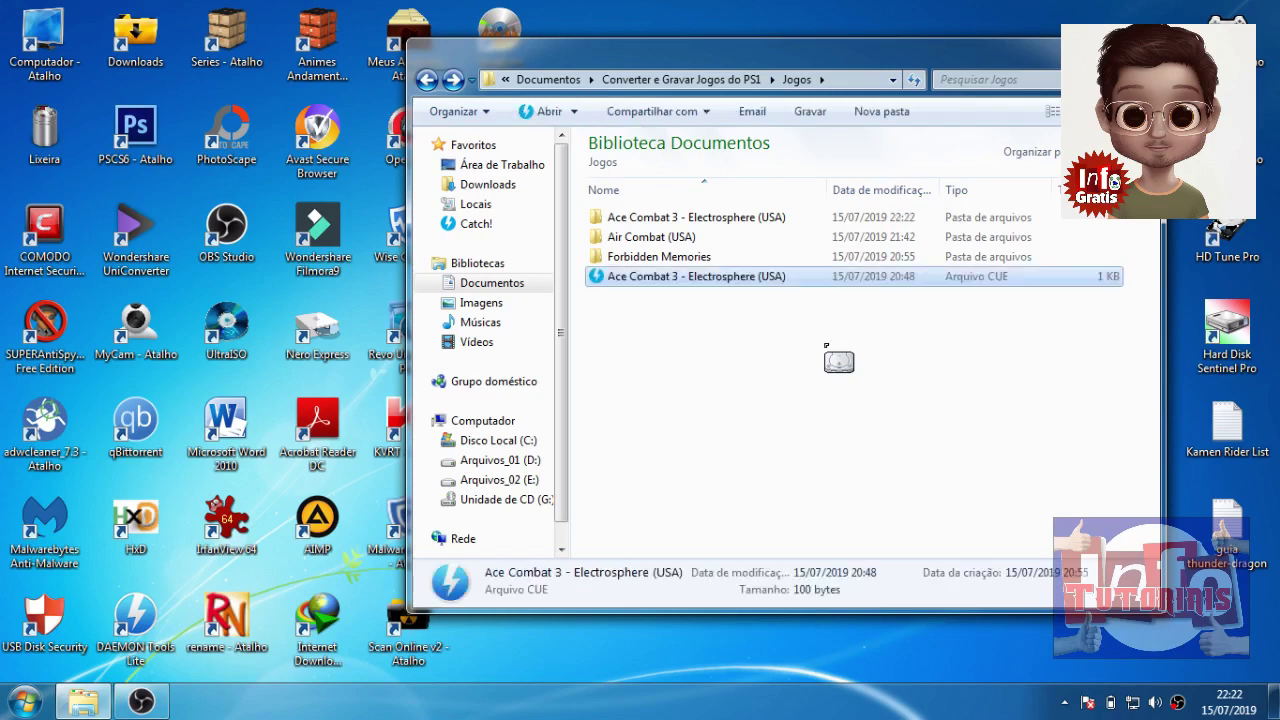
pyautogui.click(636, 358)
# - Start the cue creator from the Programas folder and choose Ace Combat 3 - Electrosphere (USA) inside Jogos as the working folder
pyautogui.moveTo(684, 234); pyautogui.dragTo(728, 258)
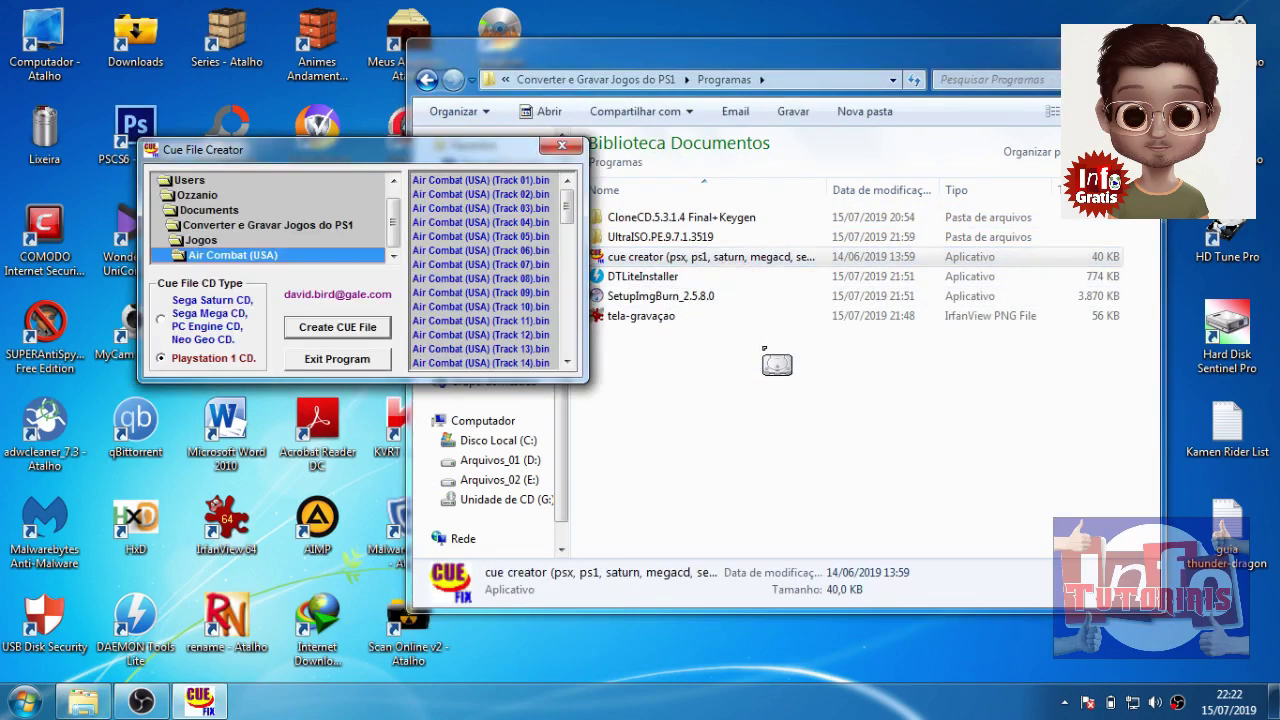
pyautogui.moveTo(402, 148); pyautogui.dragTo(849, 342)
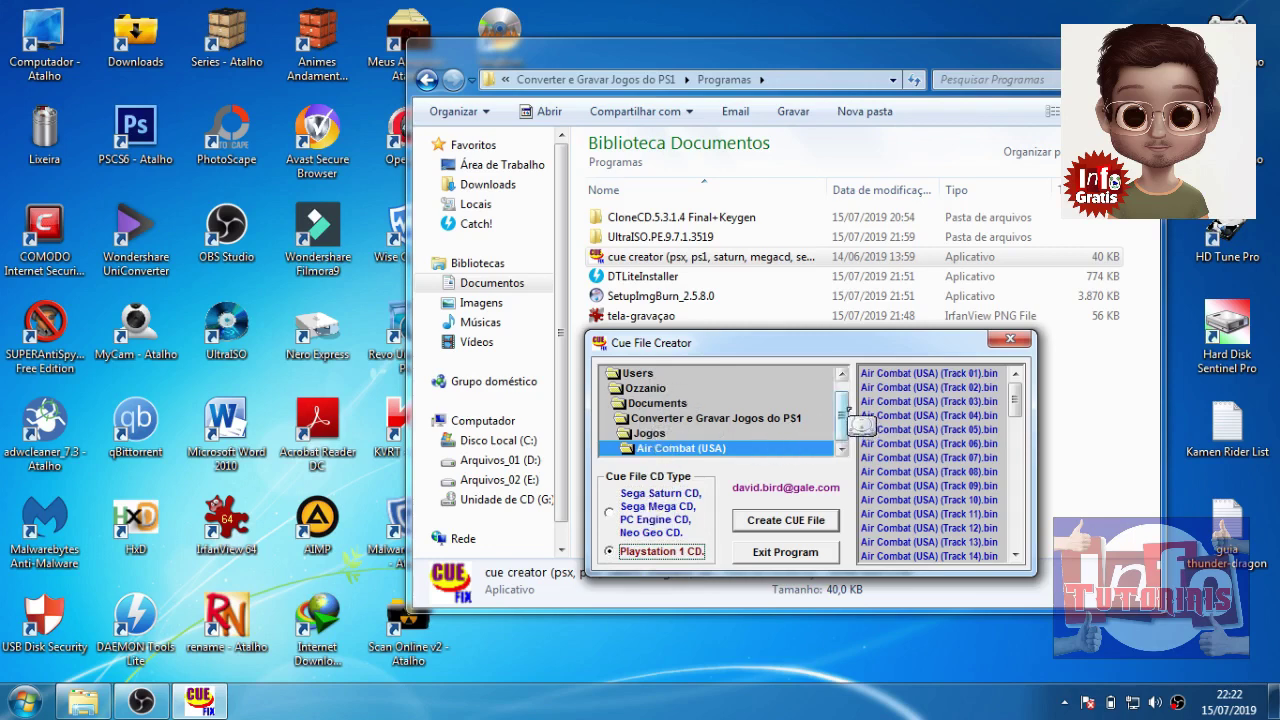
pyautogui.doubleClick(660, 433)
pyautogui.moveTo(842, 412); pyautogui.dragTo(843, 444)
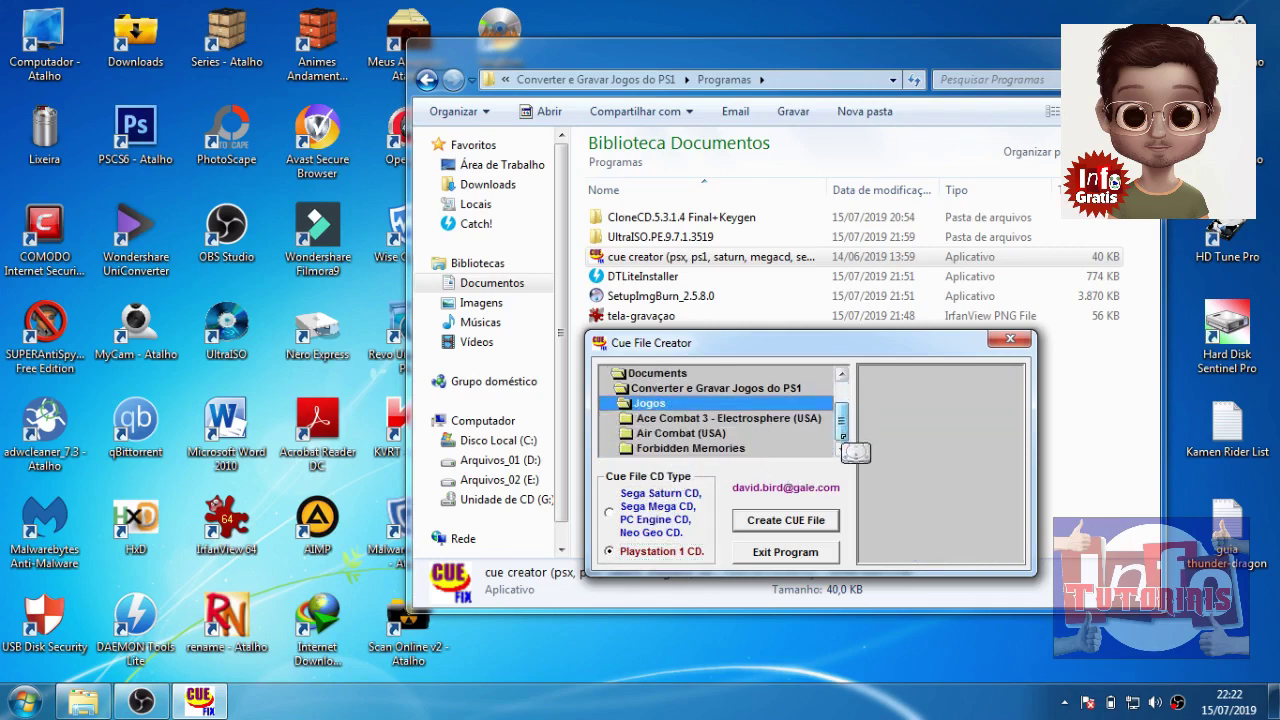
pyautogui.doubleClick(706, 420)
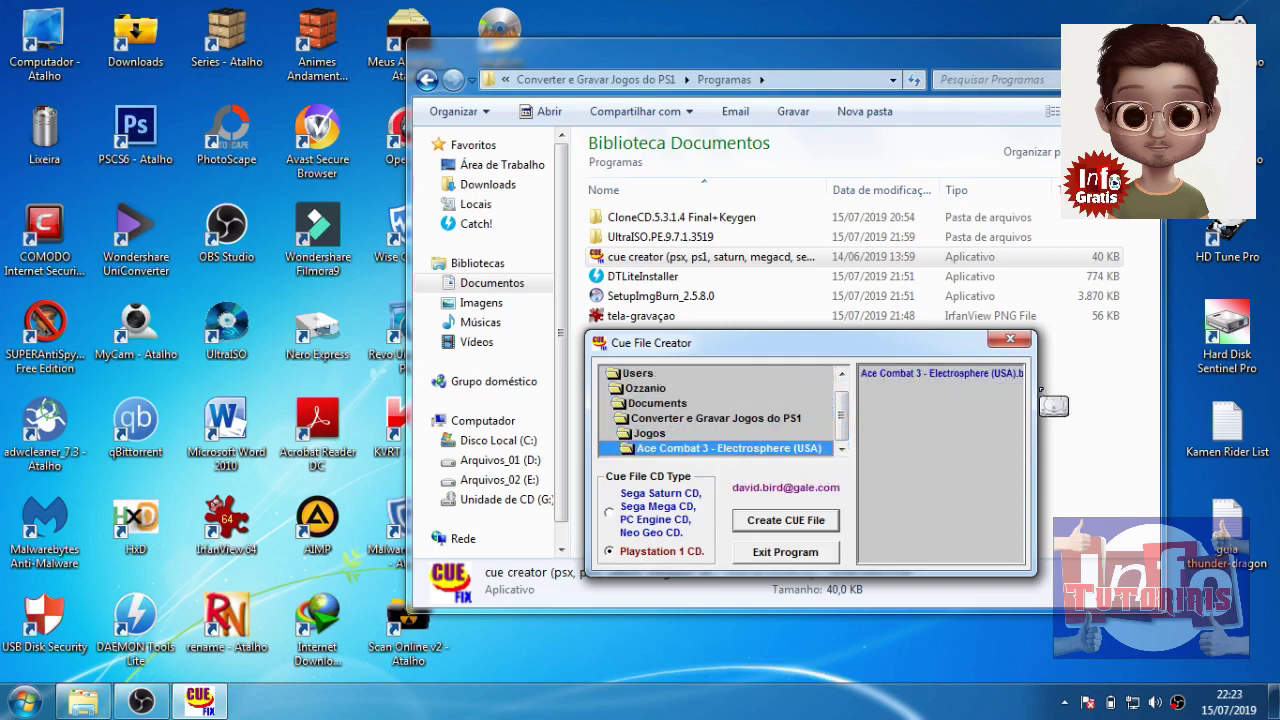
# - Create a Playstation 1 CD CUE file for the game, continuing without music files and declining to view it, and exit the program
pyautogui.click(826, 519)
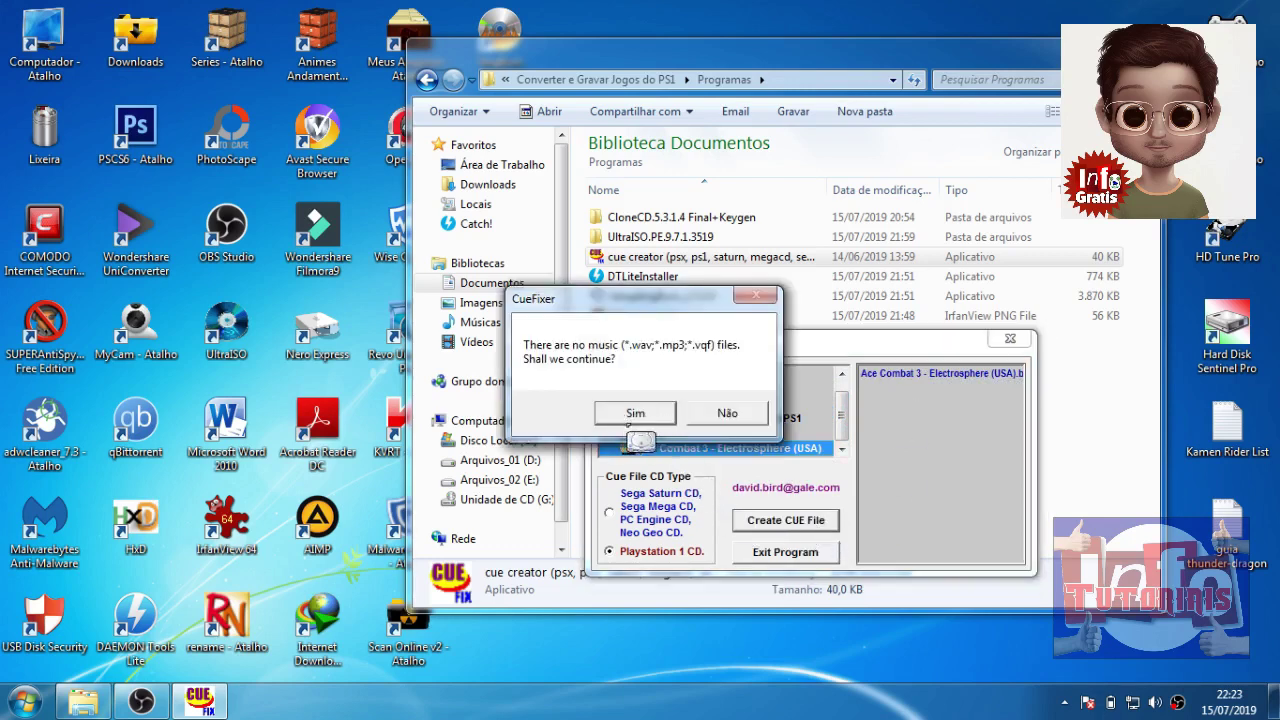
pyautogui.click(635, 413)
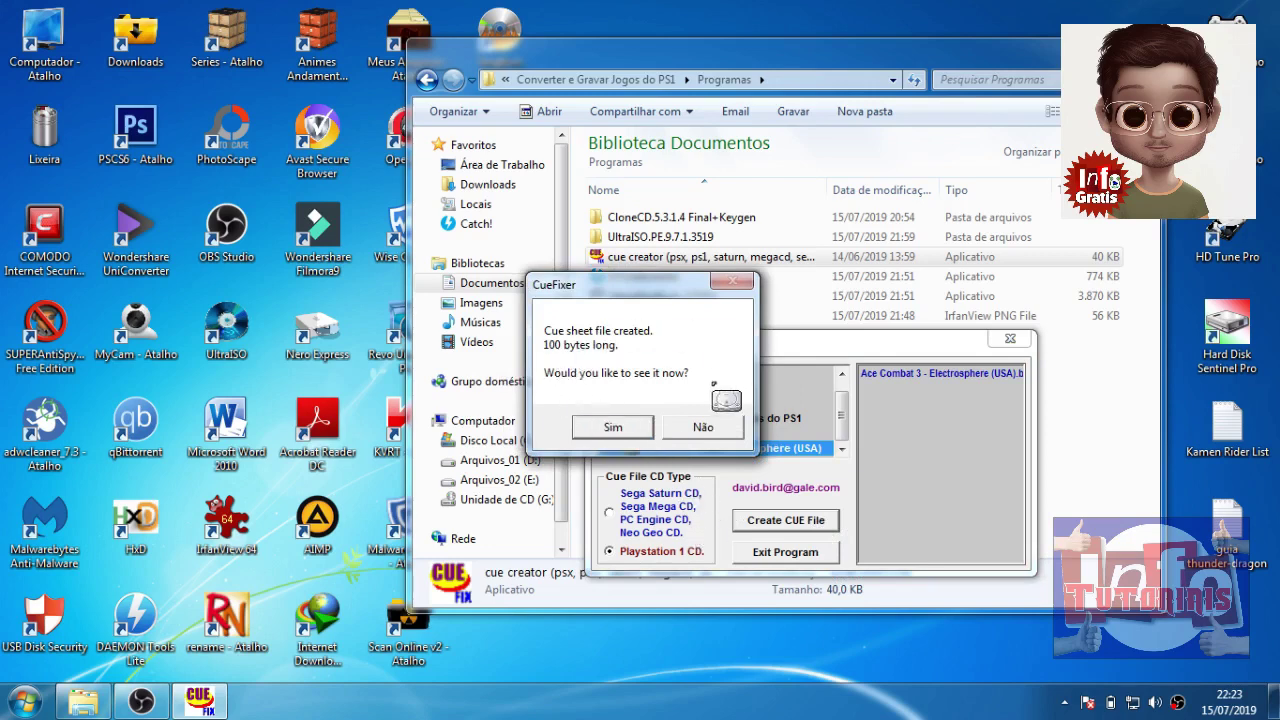
pyautogui.click(724, 430)
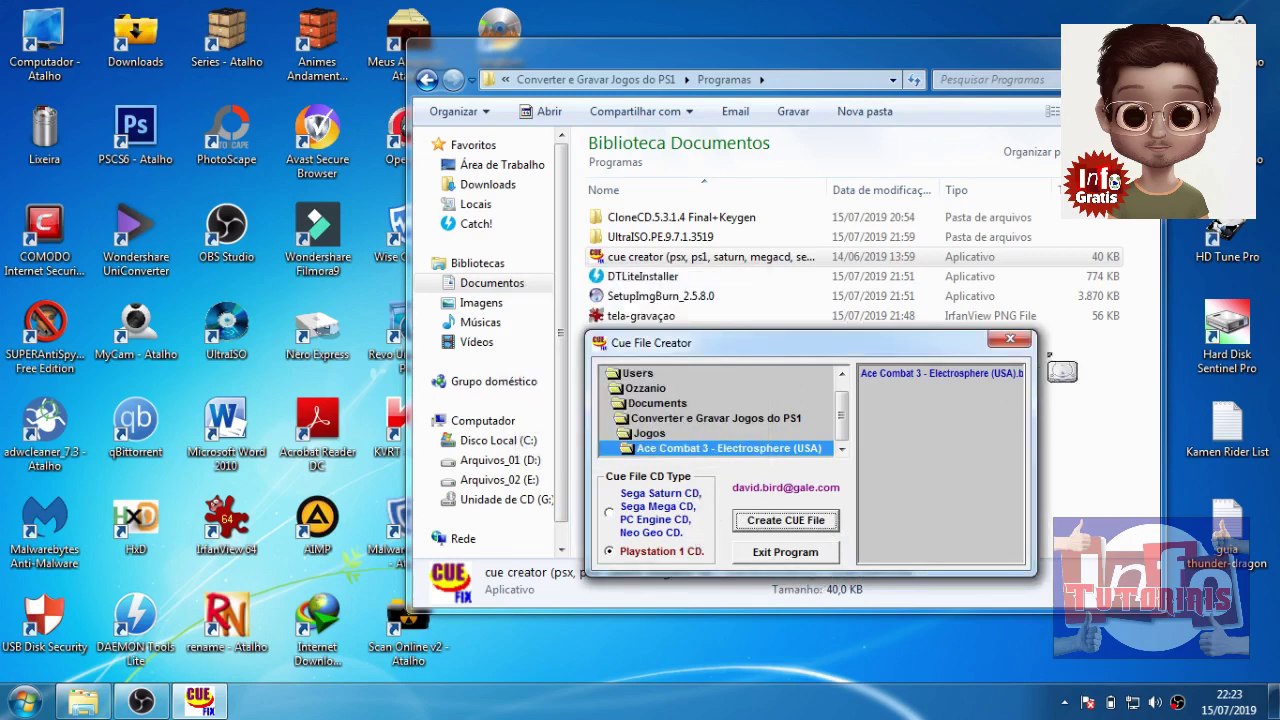
pyautogui.click(819, 554)
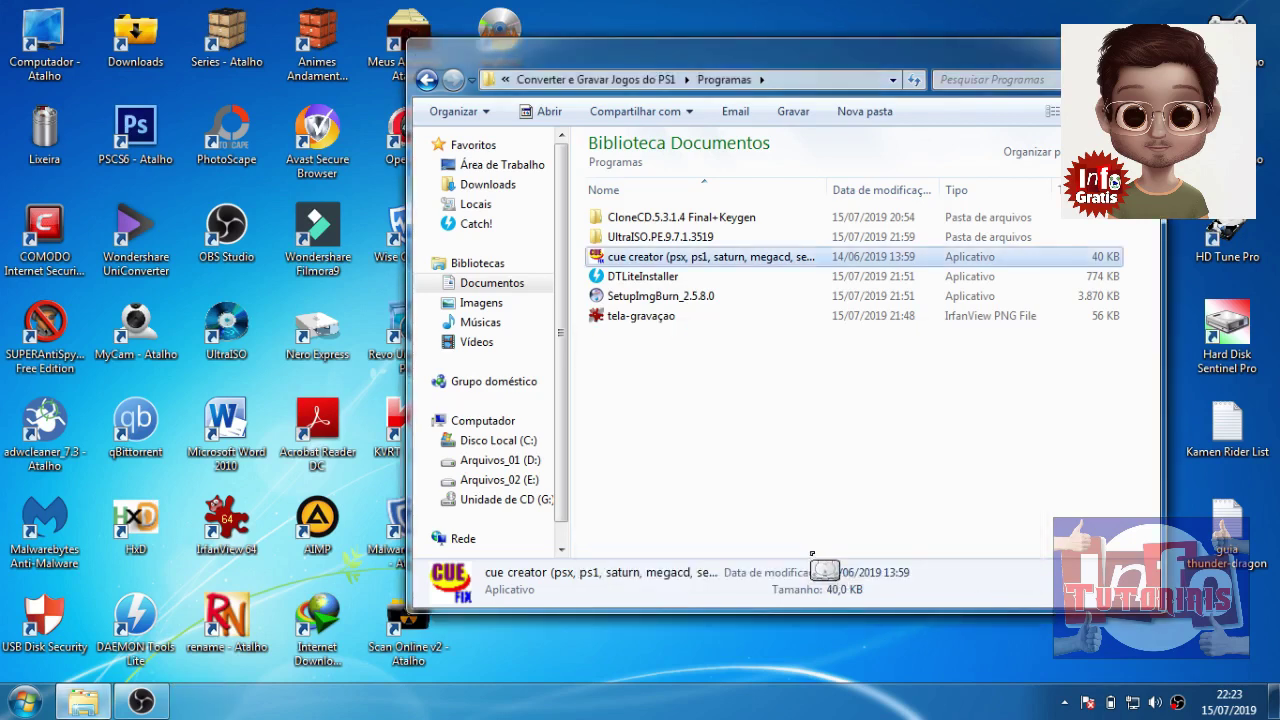
# - Go to the Ace Combat 3 - Electrosphere (USA) folder inside Jogos and select the newly created CUE file
pyautogui.click(740, 440)
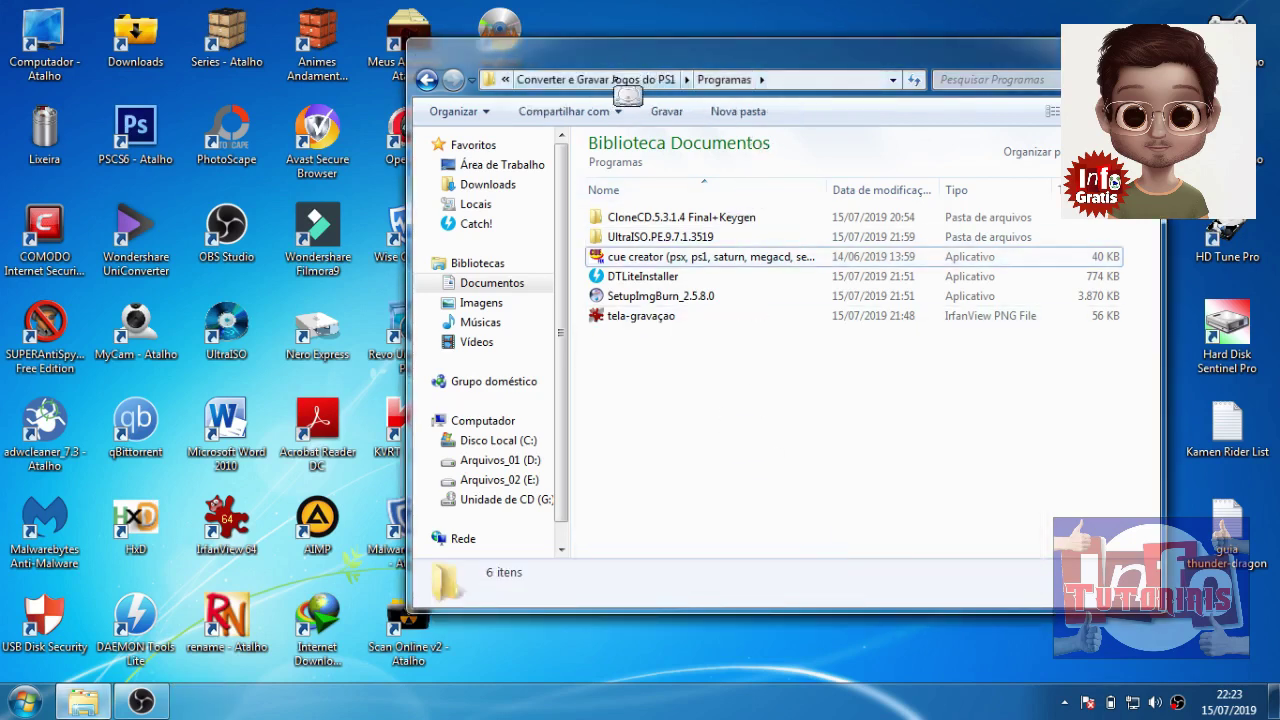
pyautogui.click(595, 79)
pyautogui.doubleClick(632, 237)
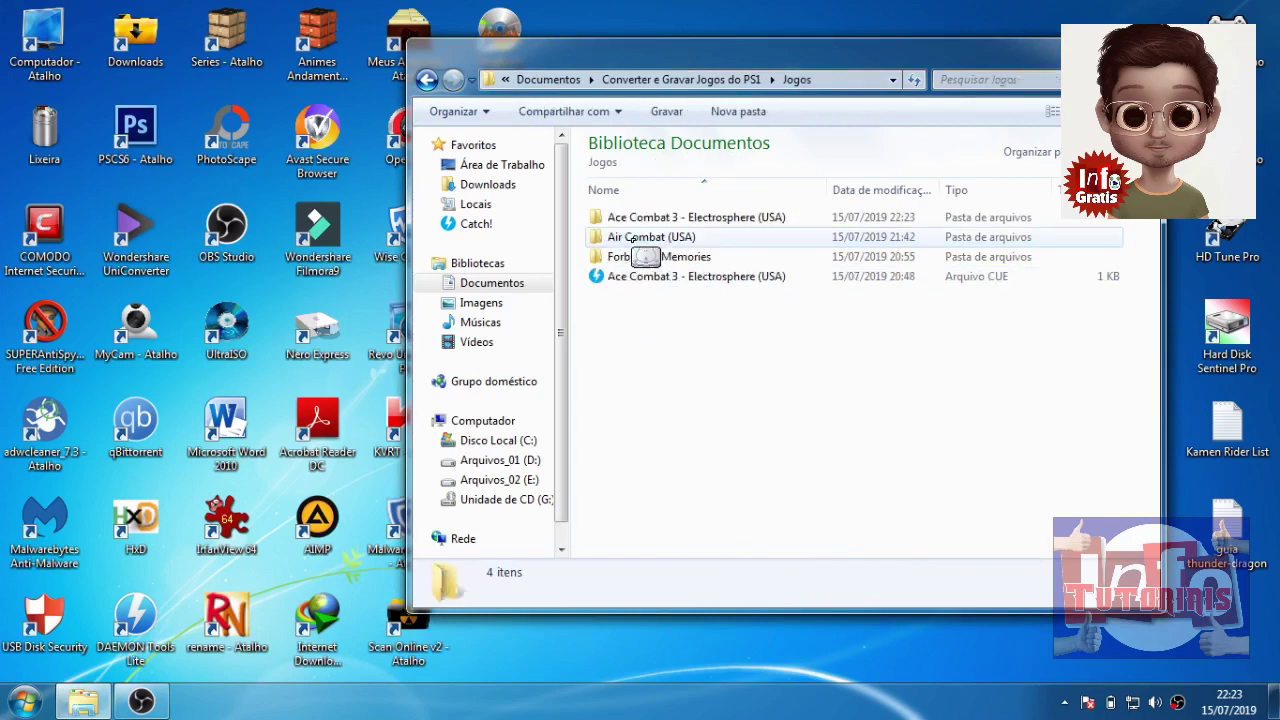
pyautogui.doubleClick(648, 218)
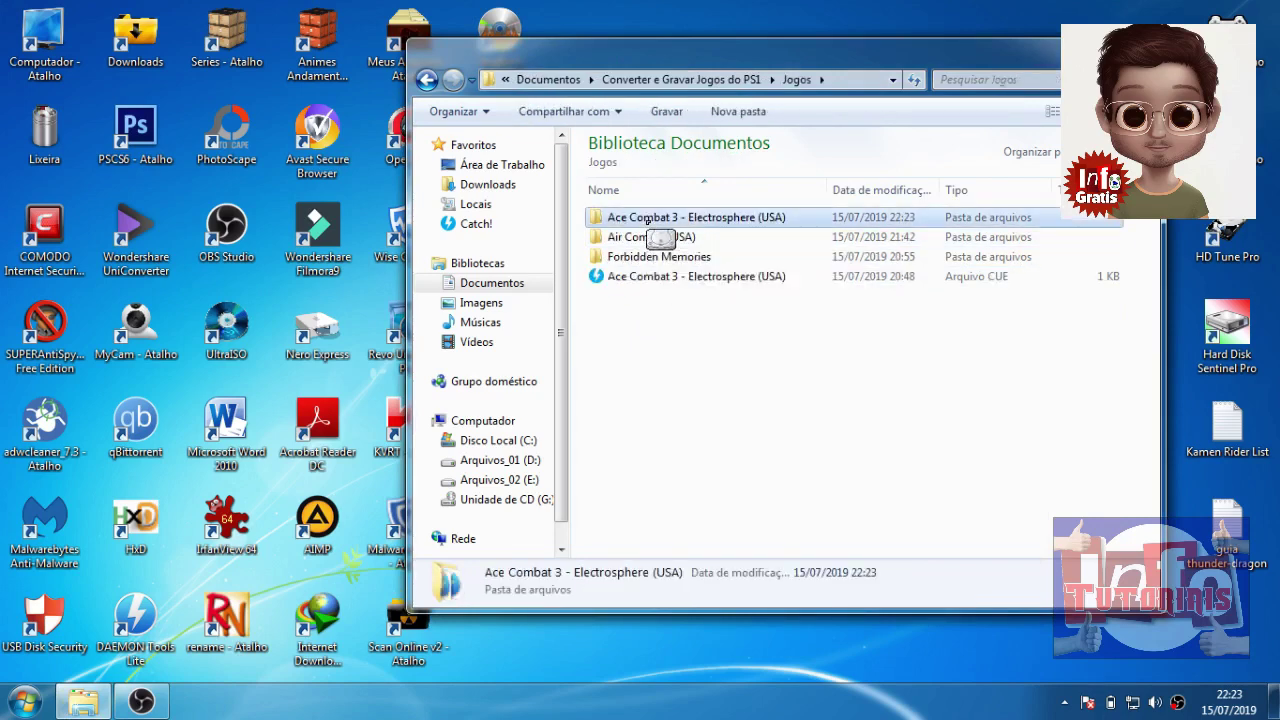
pyautogui.click(740, 237)
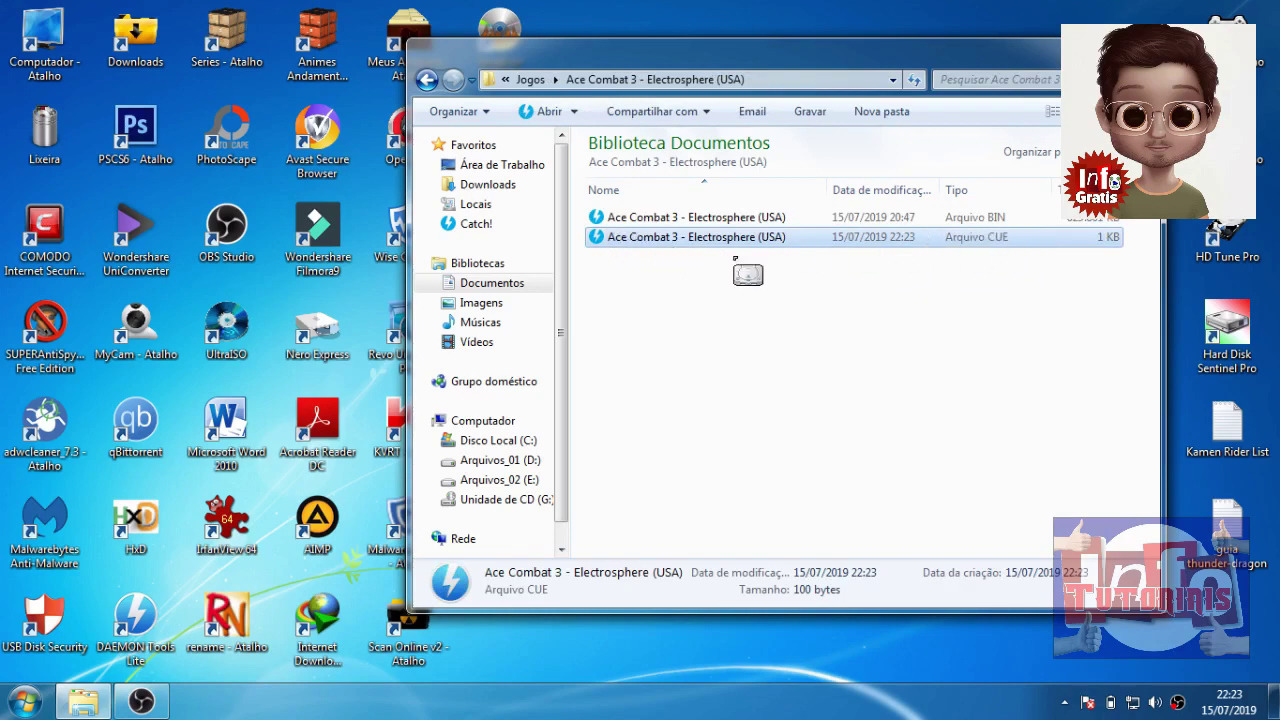
# - Open the new Ace Combat 3 CUE file in Bloco de notas and examine its track 01 mode
pyautogui.moveTo(839, 56); pyautogui.dragTo(698, 87)
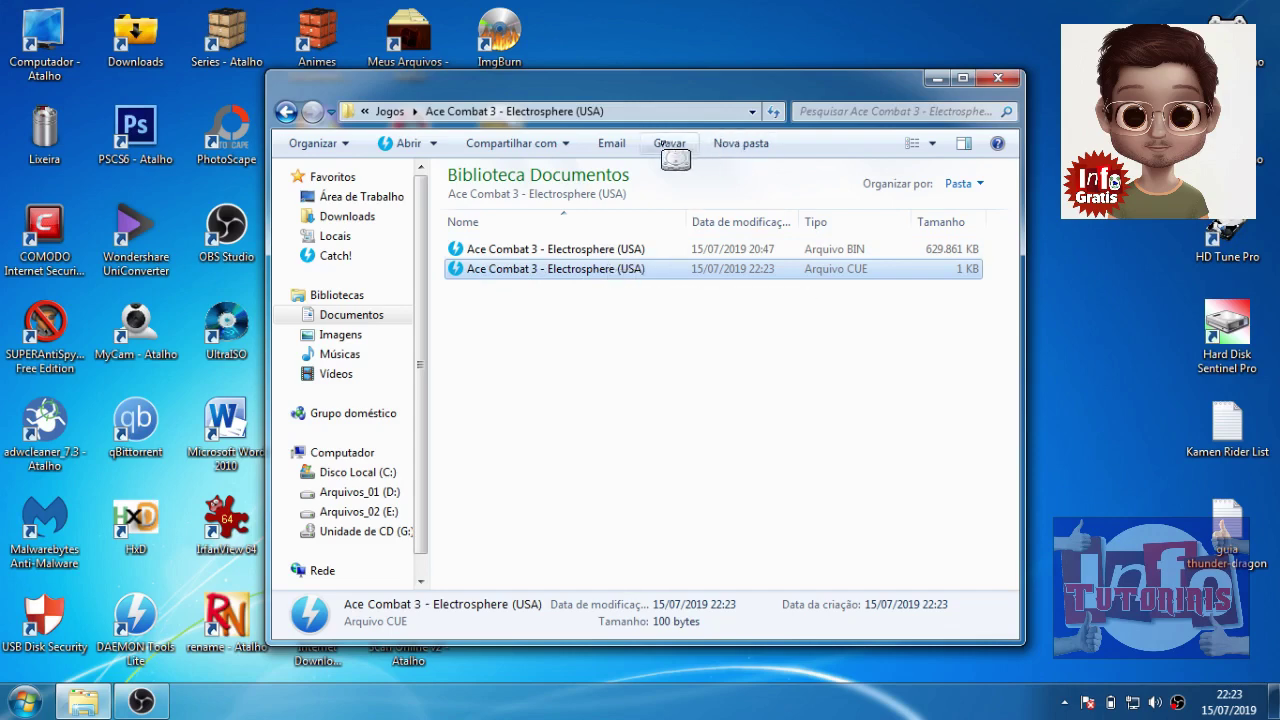
pyautogui.rightClick(598, 268)
pyautogui.moveTo(600, 271)
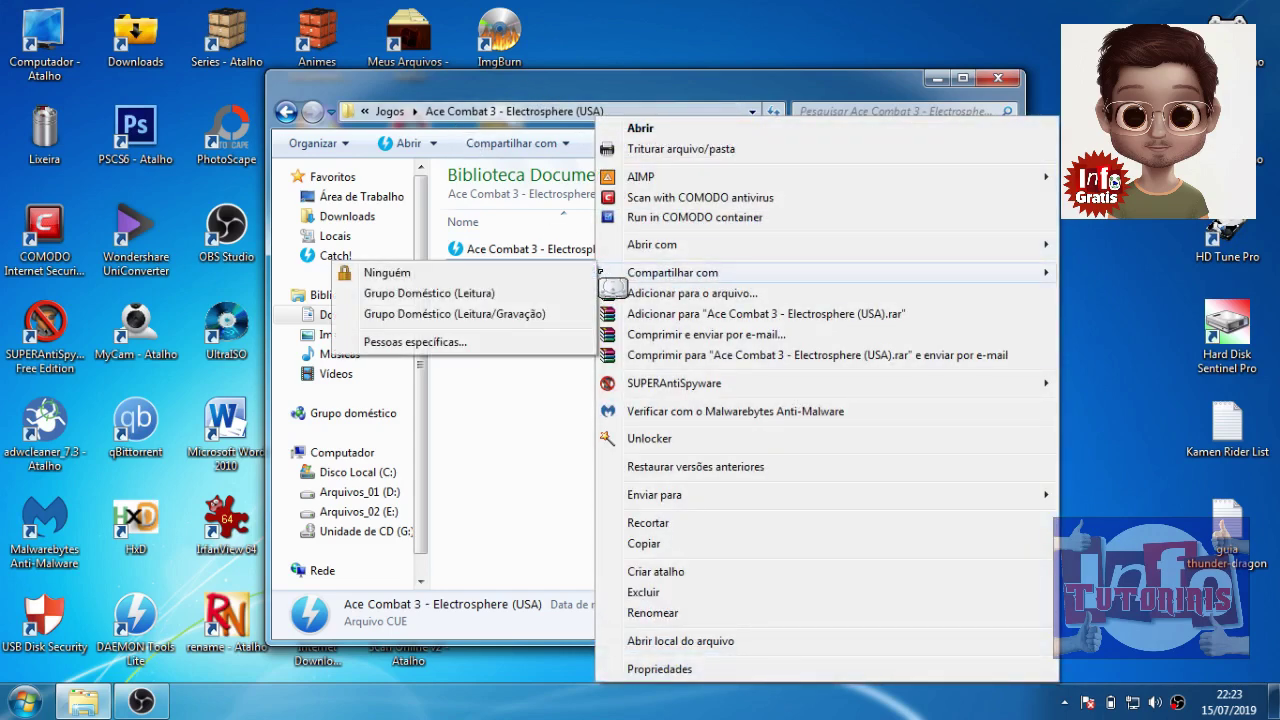
pyautogui.moveTo(650, 250)
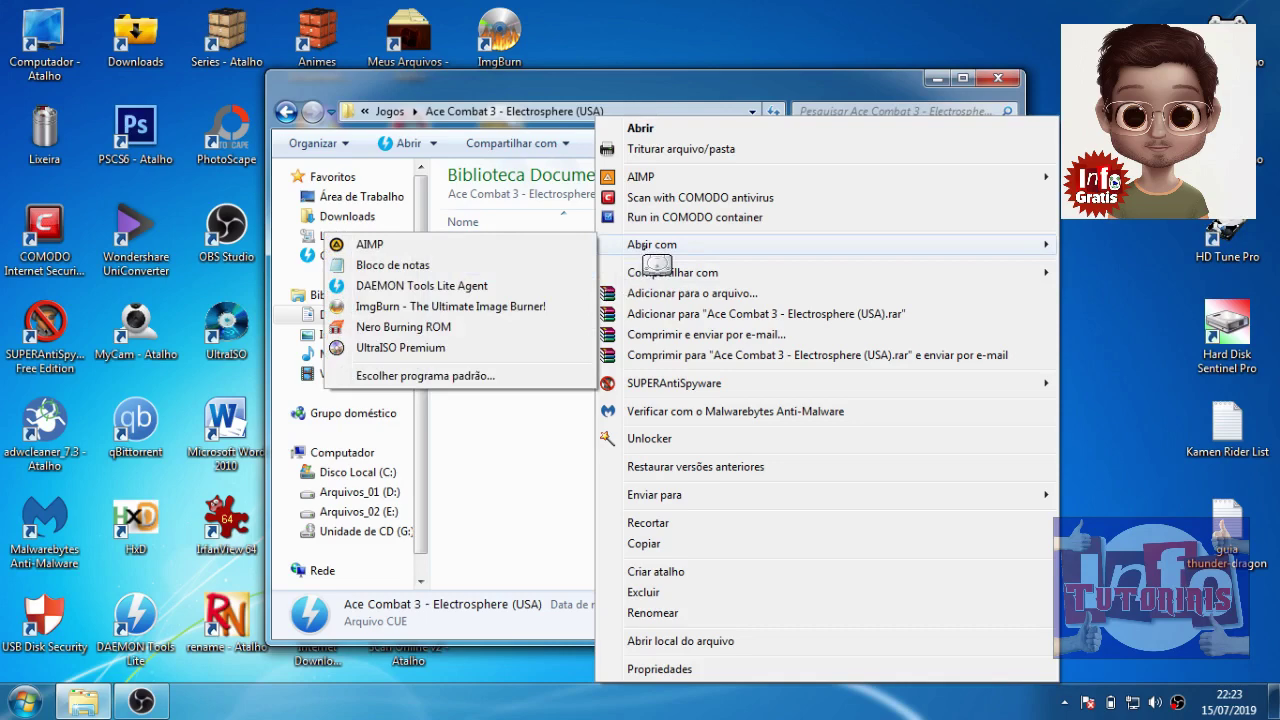
pyautogui.click(392, 265)
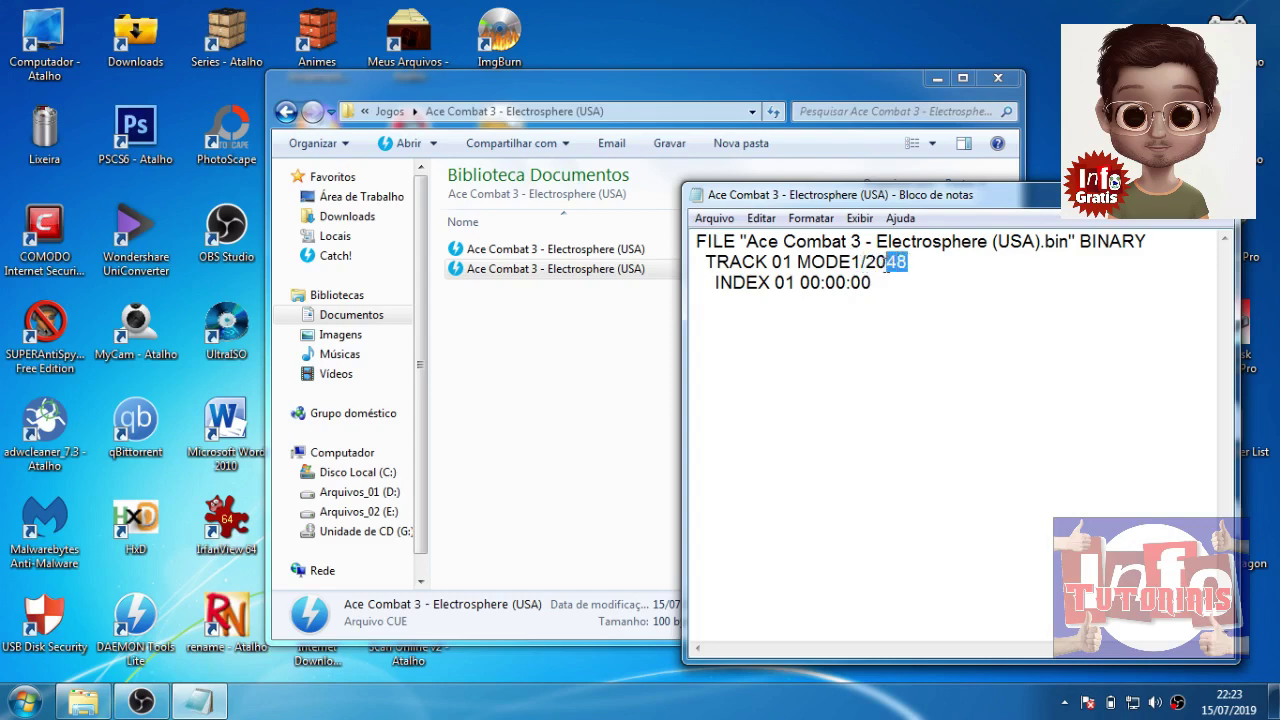
pyautogui.click(926, 326)
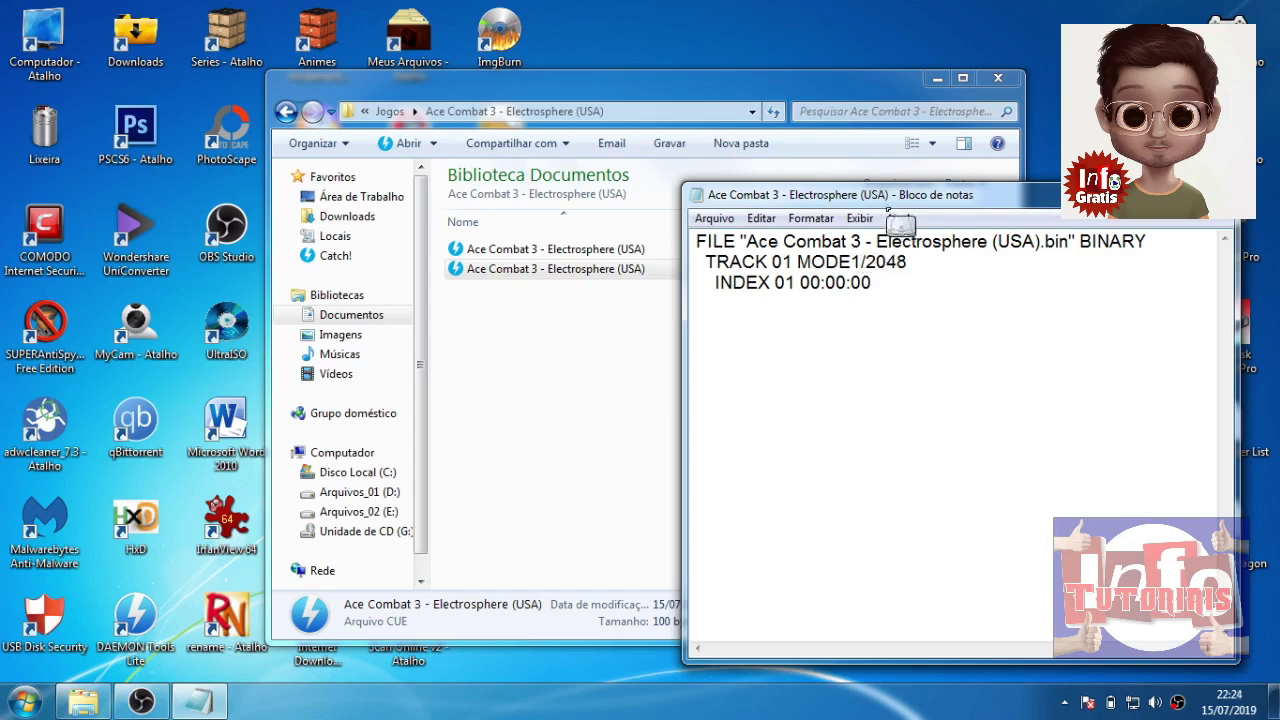
# - Return to the Jogos folder and open the original Ace Combat 3 CUE file there in Bloco de notas
pyautogui.moveTo(686, 287); pyautogui.dragTo(739, 287)
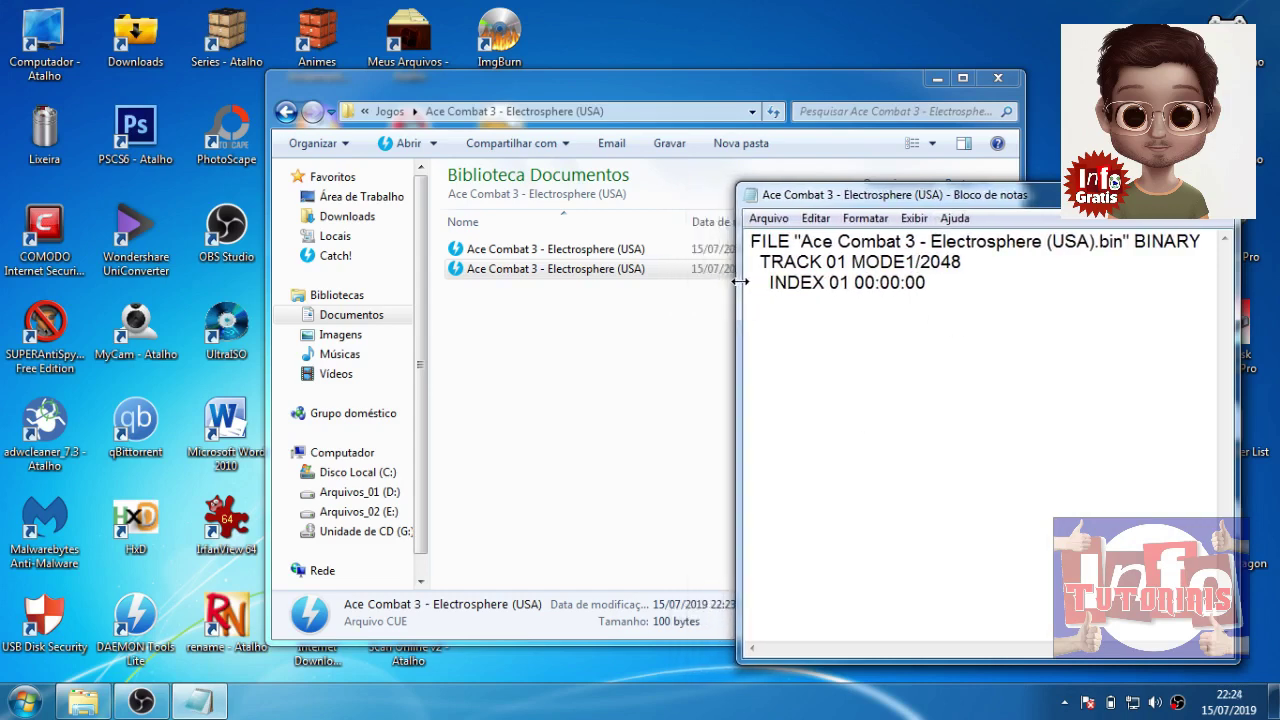
pyautogui.moveTo(900, 82); pyautogui.dragTo(744, 72)
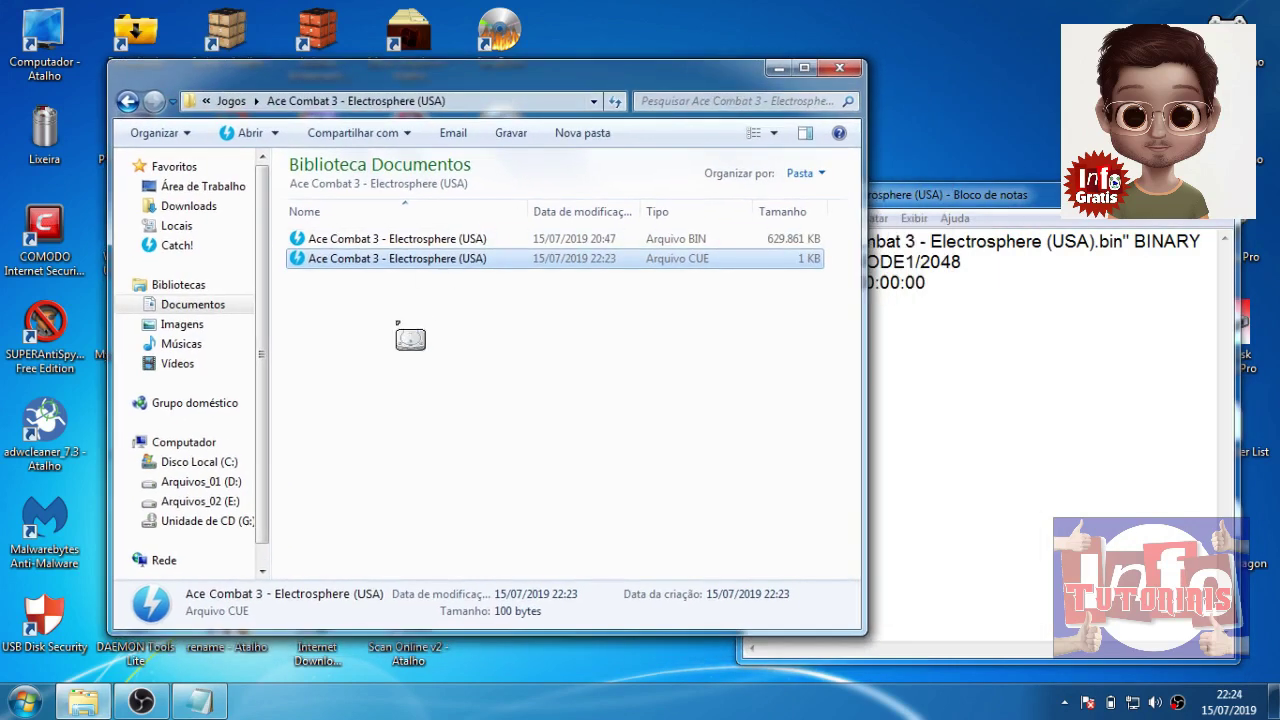
pyautogui.click(409, 337)
pyautogui.click(128, 101)
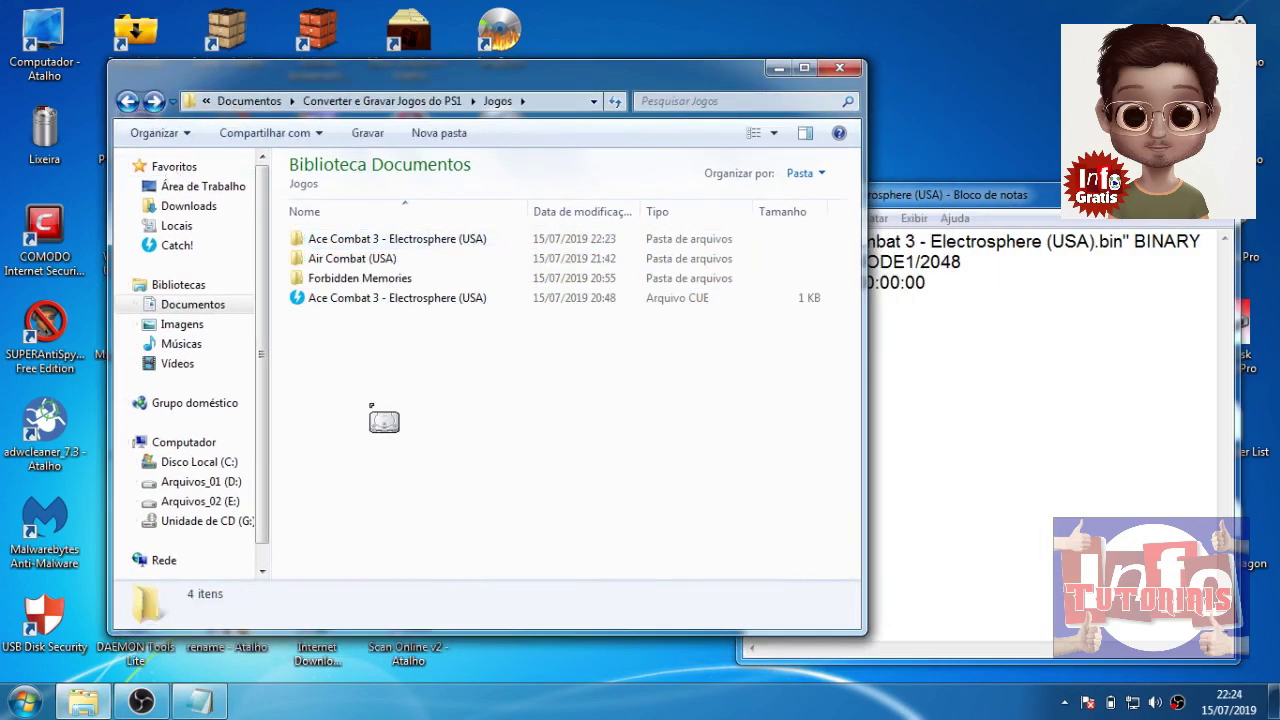
pyautogui.moveTo(395, 315); pyautogui.dragTo(336, 302)
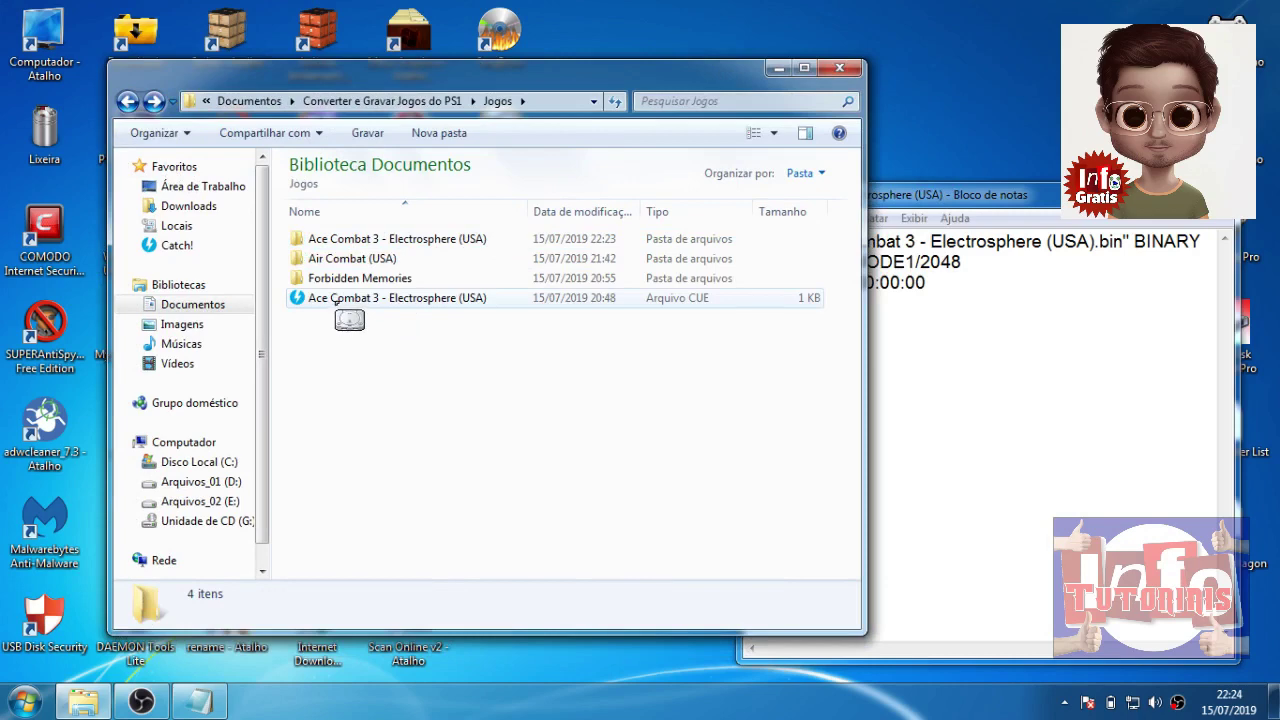
pyautogui.rightClick(336, 302)
pyautogui.moveTo(380, 246)
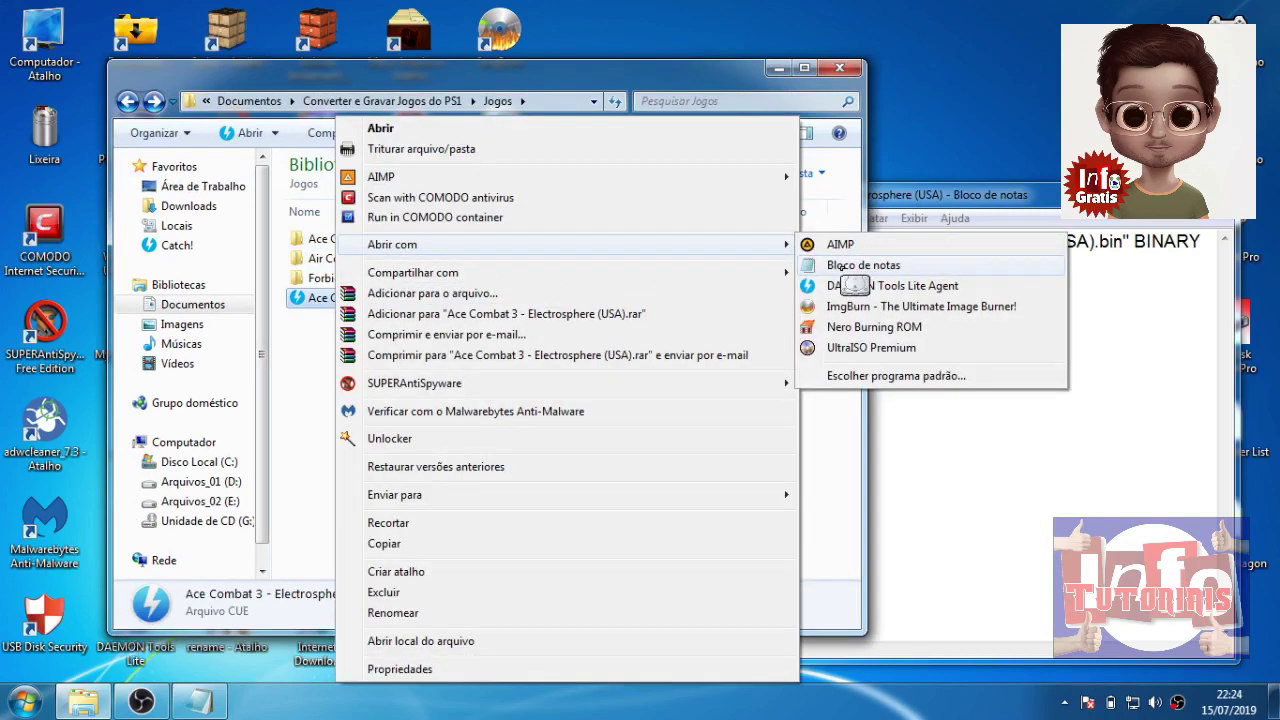
pyautogui.click(841, 265)
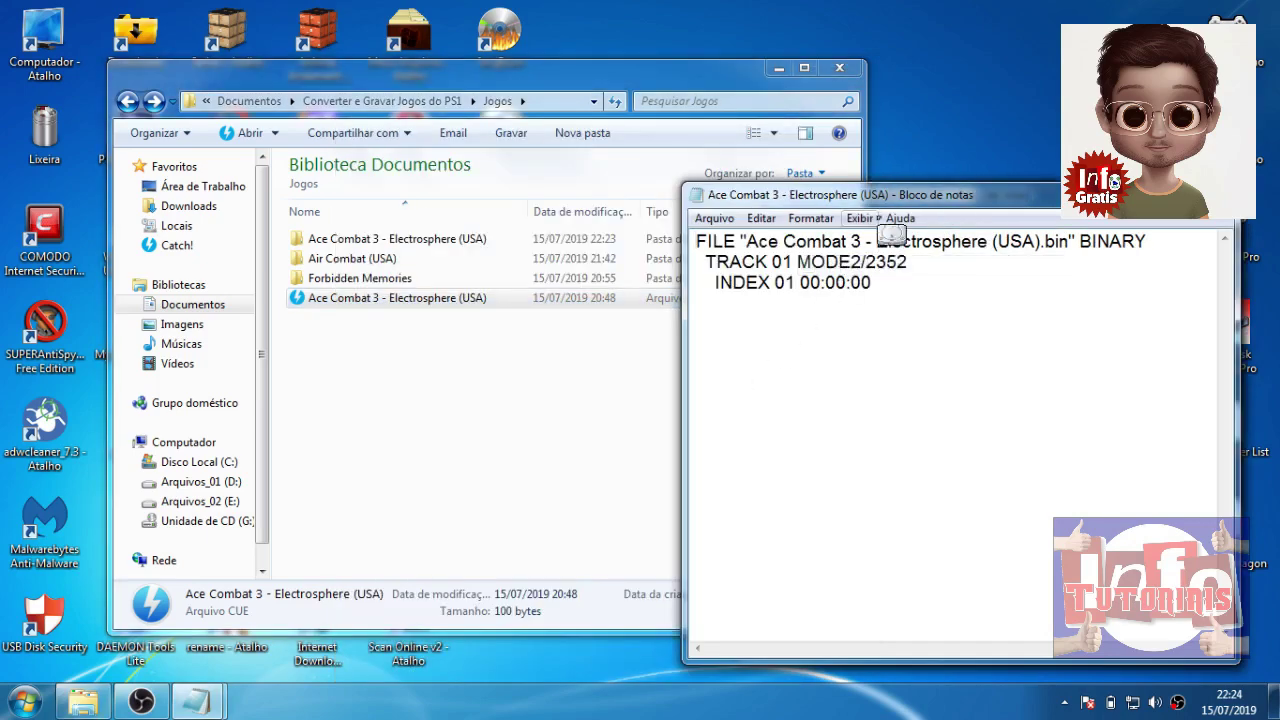
# - Minimize the folder window, arrange the two CUE text windows side by side and compare their track 01 modes
pyautogui.moveTo(905, 194); pyautogui.dragTo(351, 217)
pyautogui.click(779, 67)
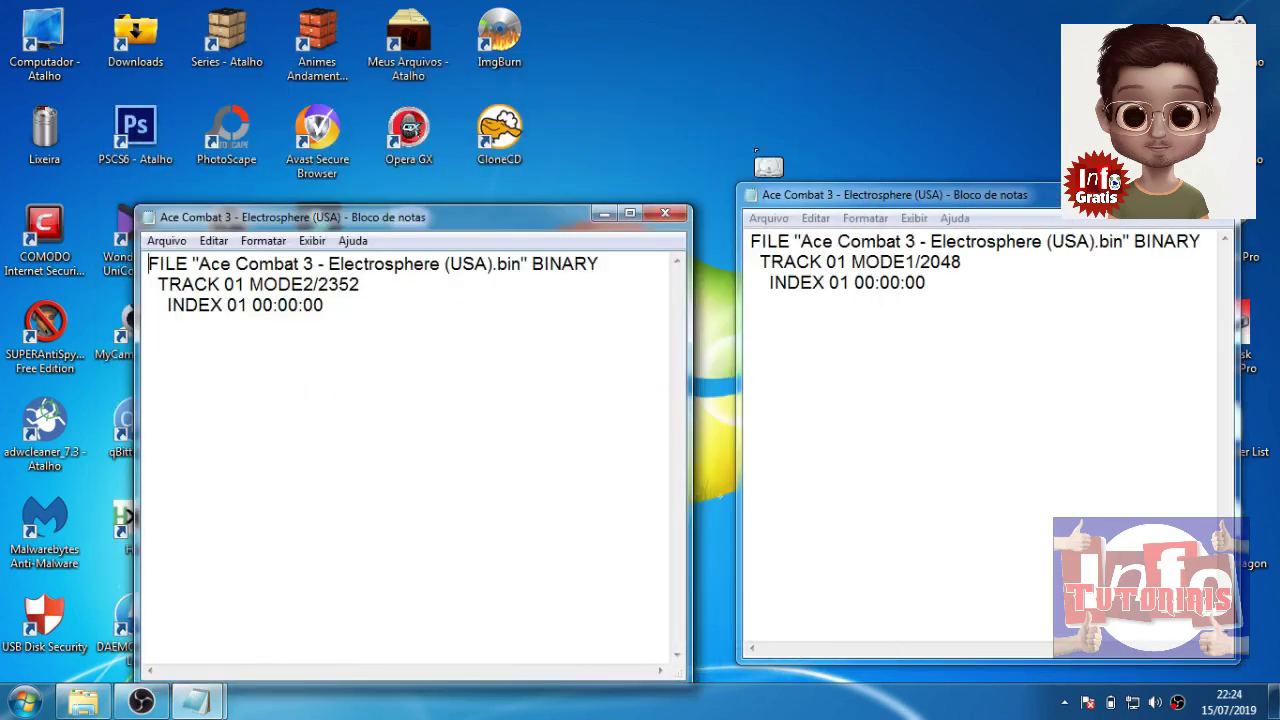
pyautogui.click(866, 183)
pyautogui.moveTo(880, 195); pyautogui.dragTo(840, 84)
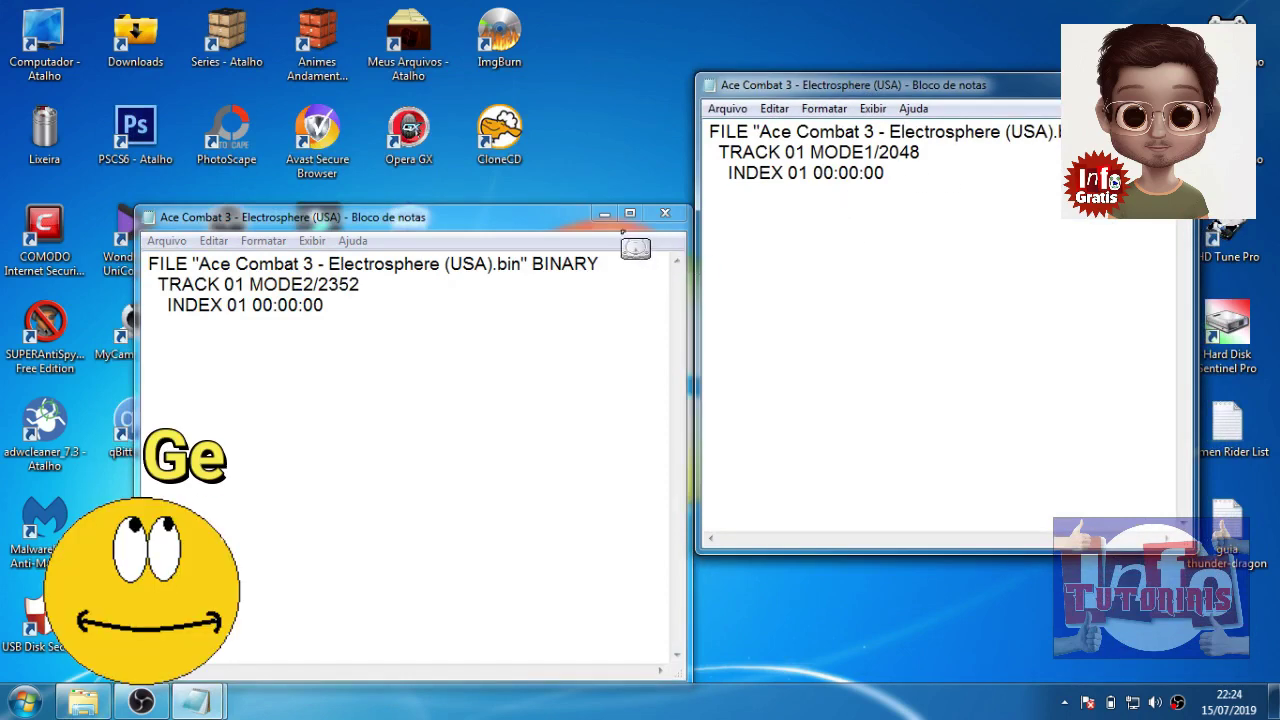
pyautogui.moveTo(549, 215); pyautogui.dragTo(522, 91)
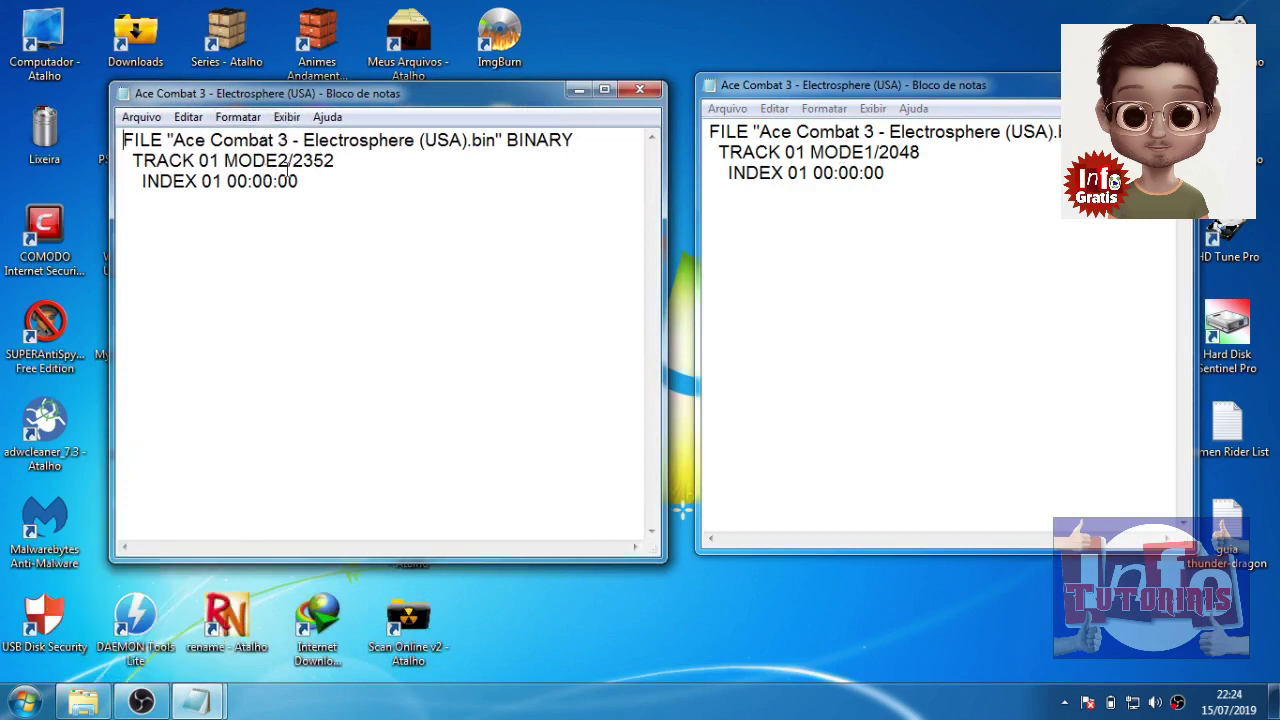
pyautogui.moveTo(932, 152); pyautogui.dragTo(816, 152)
pyautogui.click(941, 207)
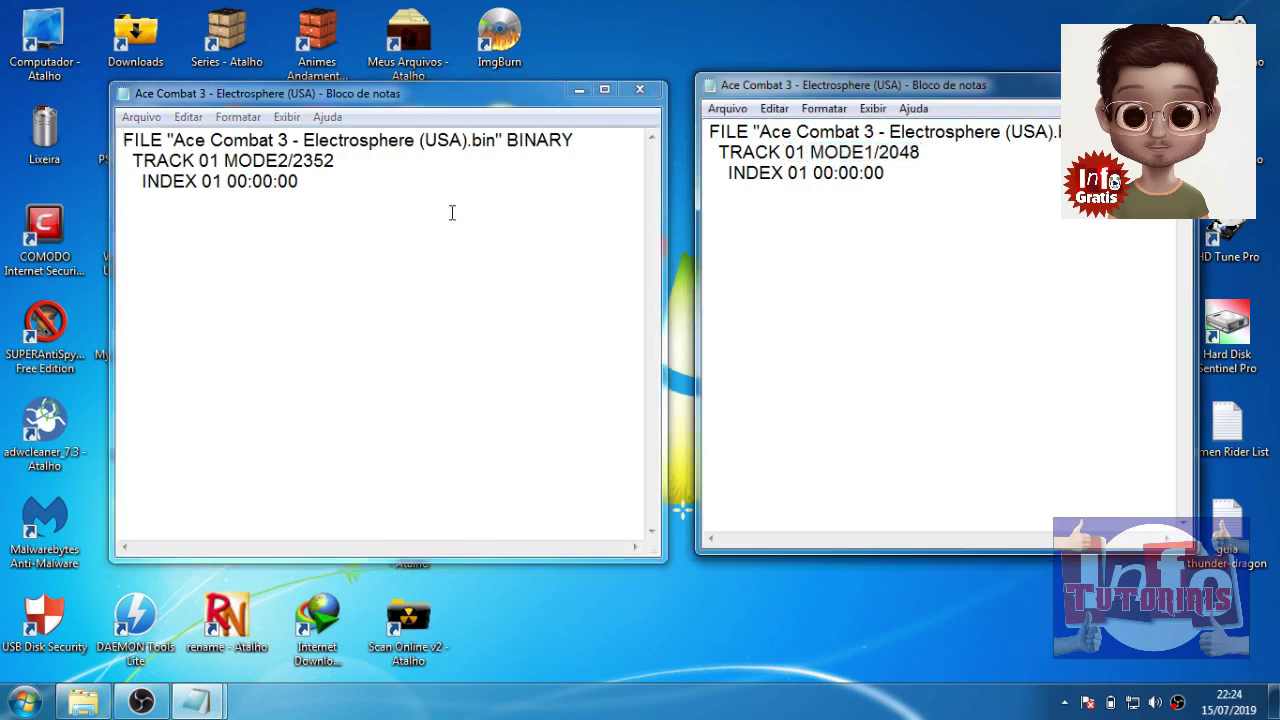
# - Replace the track 01 mode in the new Ace Combat 3 CUE file with MODE2/2352 copied from the original CUE file
pyautogui.moveTo(338, 160); pyautogui.dragTo(251, 160)
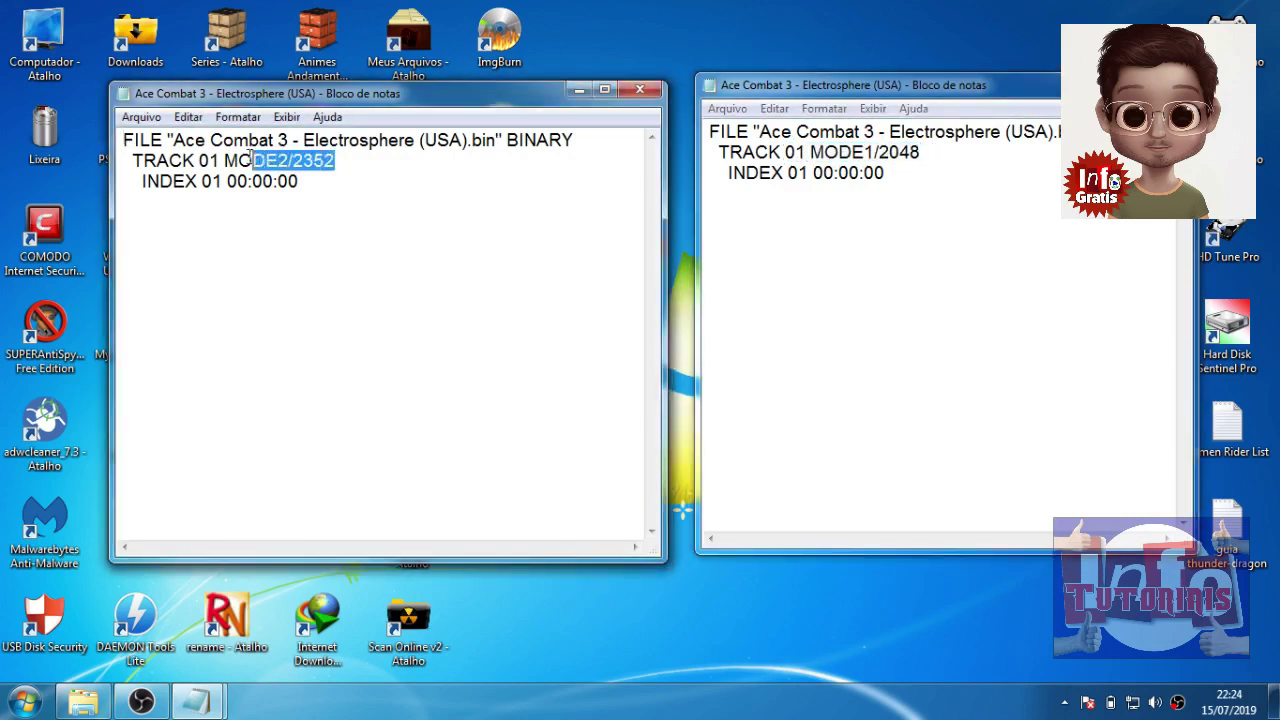
pyautogui.click(252, 163)
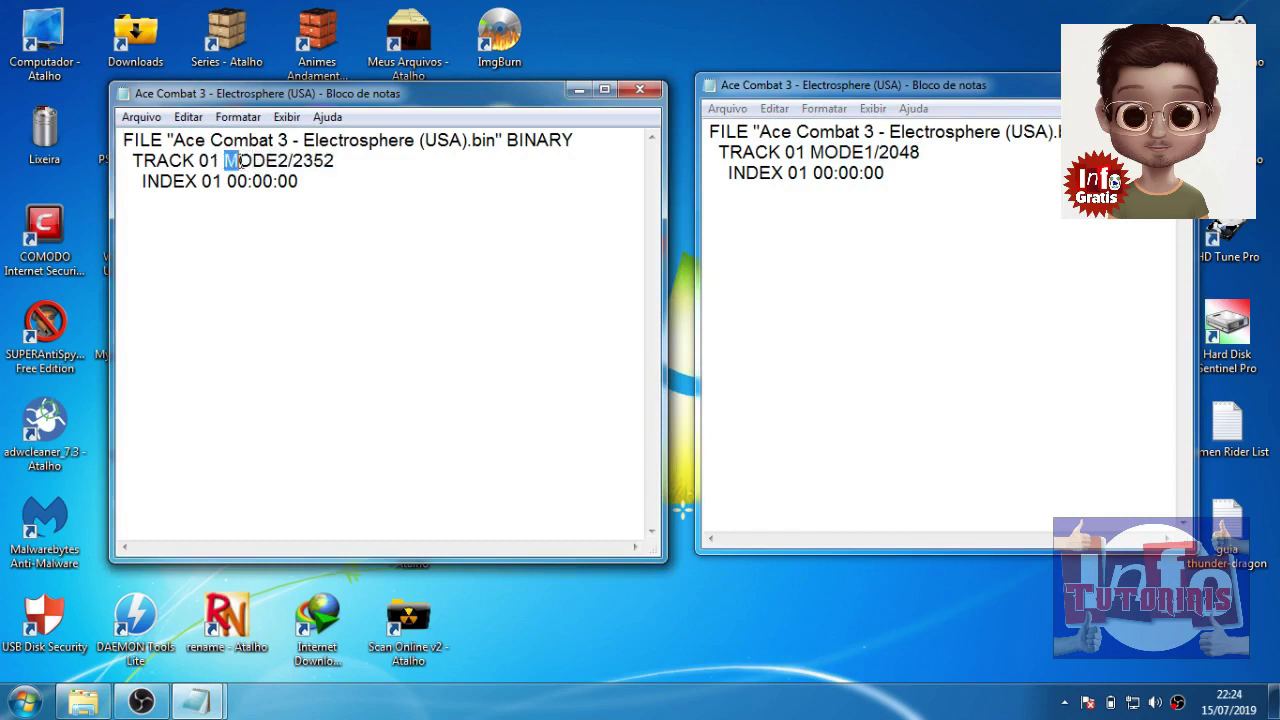
pyautogui.moveTo(240, 162); pyautogui.dragTo(320, 161)
pyautogui.rightClick(322, 161)
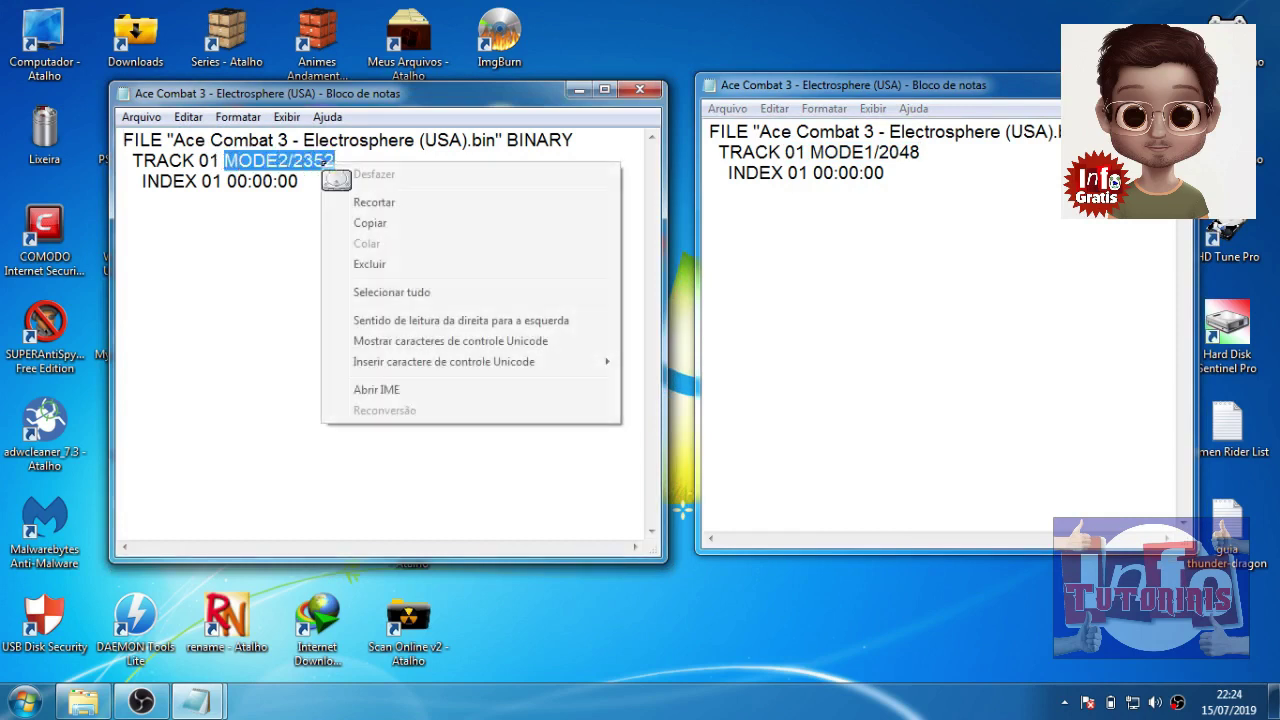
pyautogui.click(372, 226)
pyautogui.moveTo(920, 152); pyautogui.dragTo(826, 152)
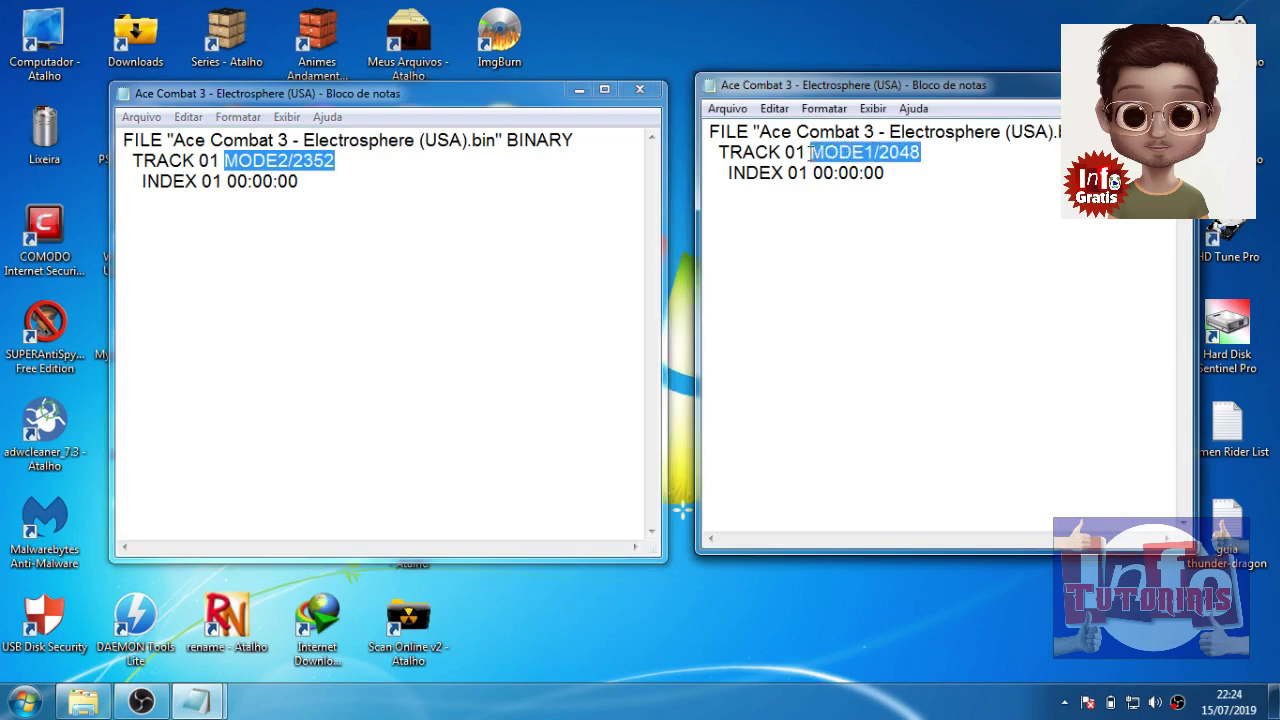
pyautogui.hotkey('ctrl', 'v')
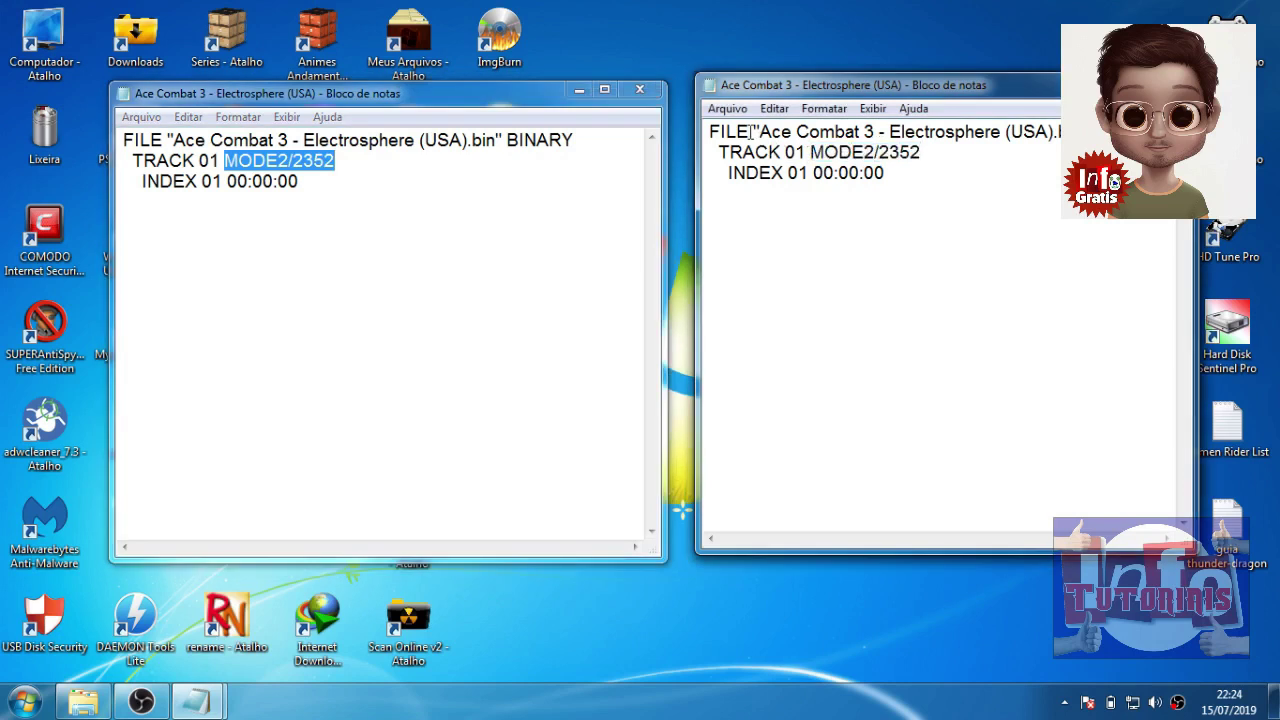
# - Save the corrected text in its Jogos subfolder as Ace Combat 3 - Electrosphere (USA).cue
pyautogui.click(729, 110)
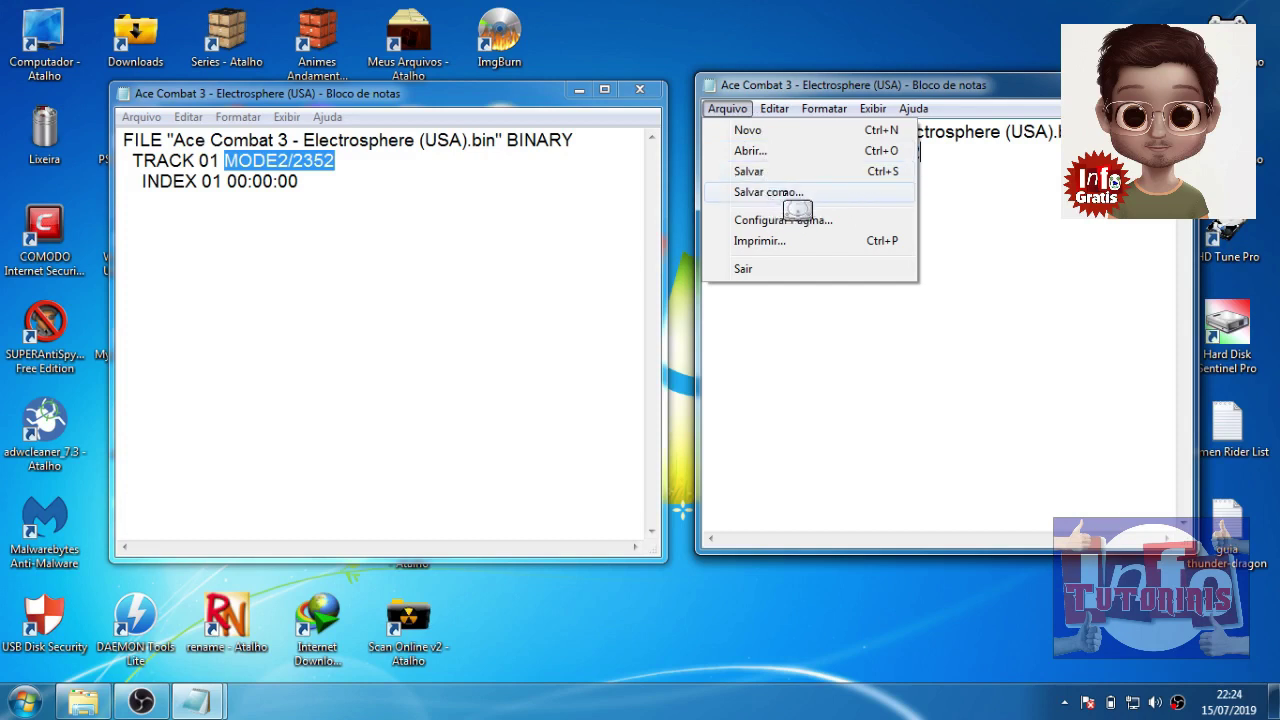
pyautogui.click(754, 192)
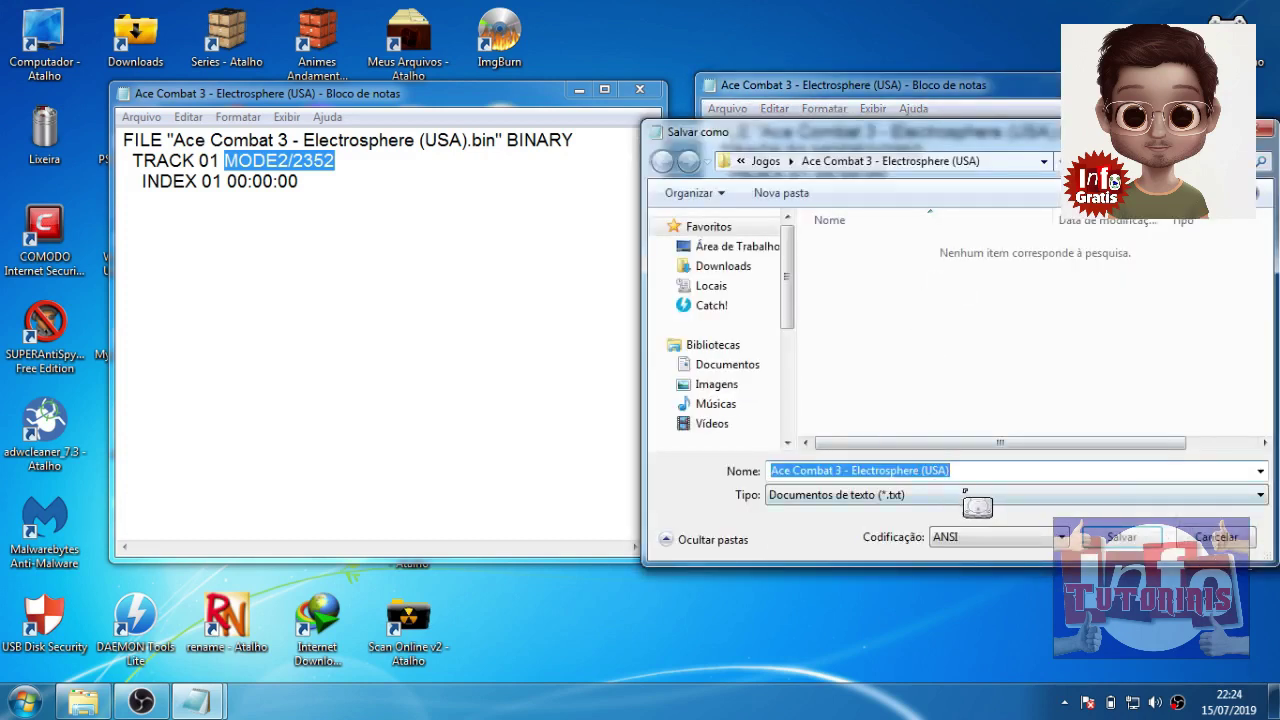
pyautogui.click(965, 470)
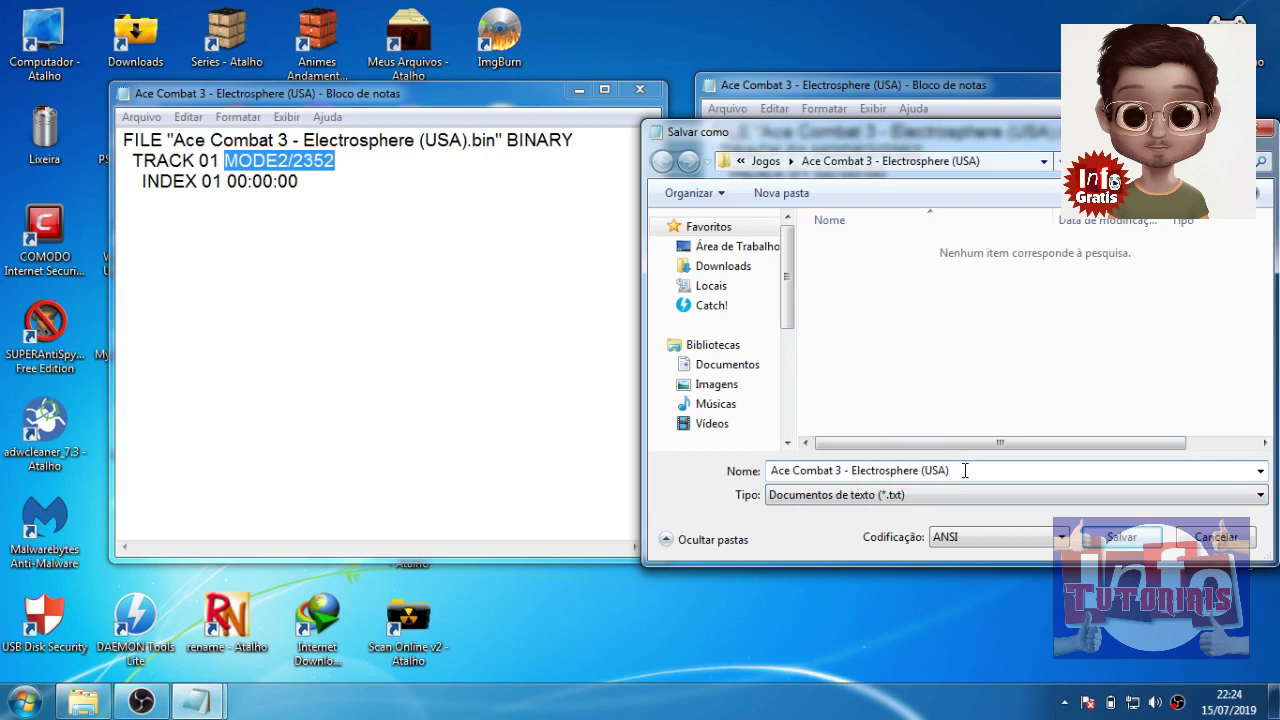
pyautogui.write('.cue')
pyautogui.click(1138, 538)
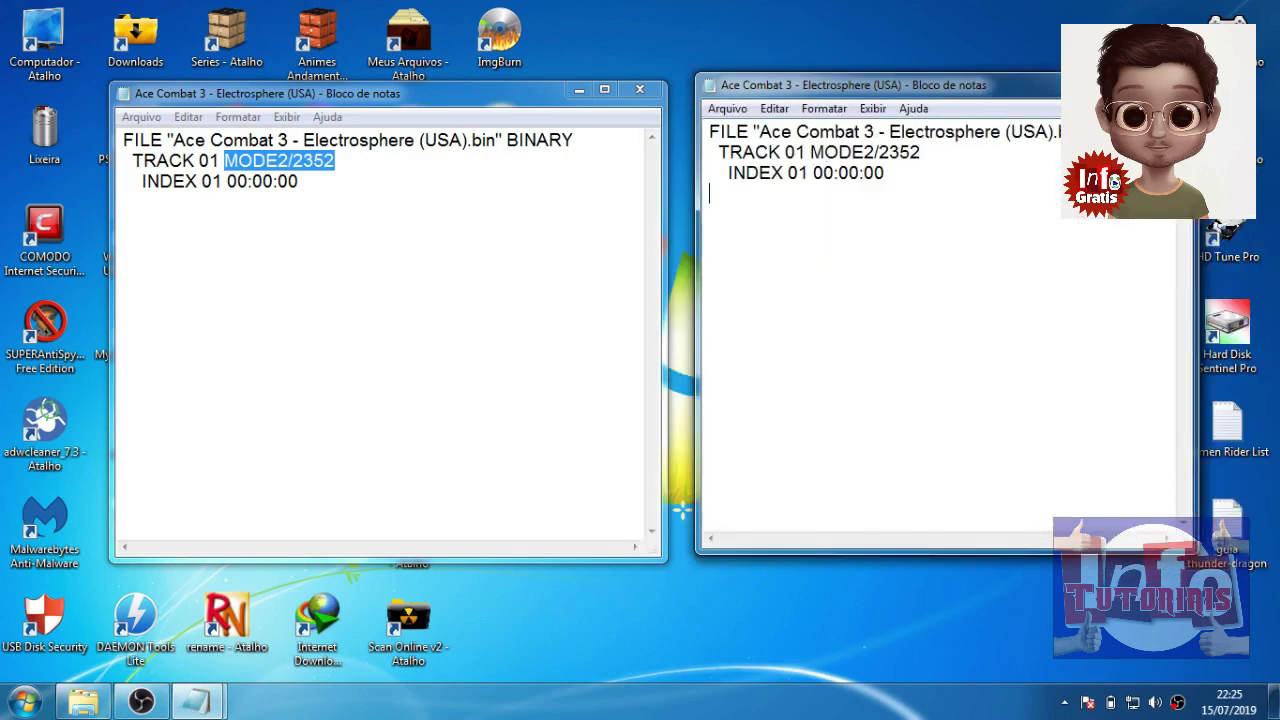
# - Close both Ace Combat 3 CUE text windows and return to the clear desktop
pyautogui.click(1180, 85)
pyautogui.click(663, 391)
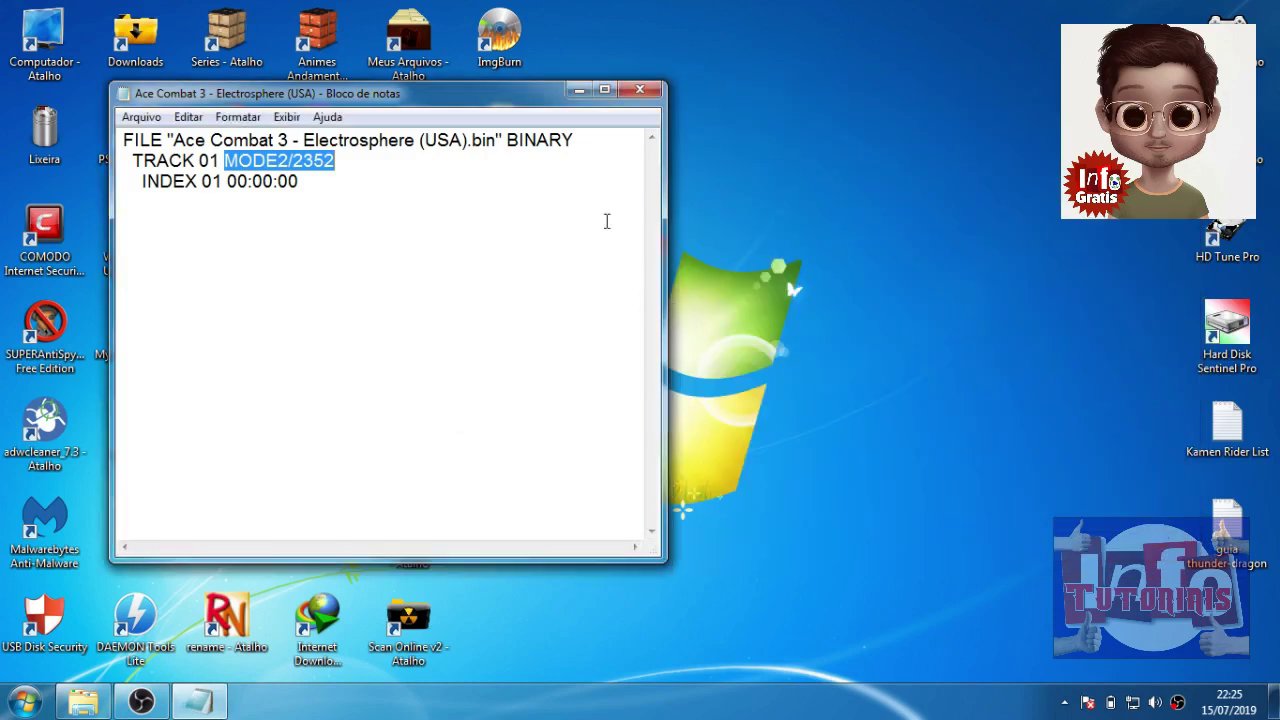
pyautogui.click(650, 95)
pyautogui.rightClick(594, 266)
pyautogui.click(627, 318)
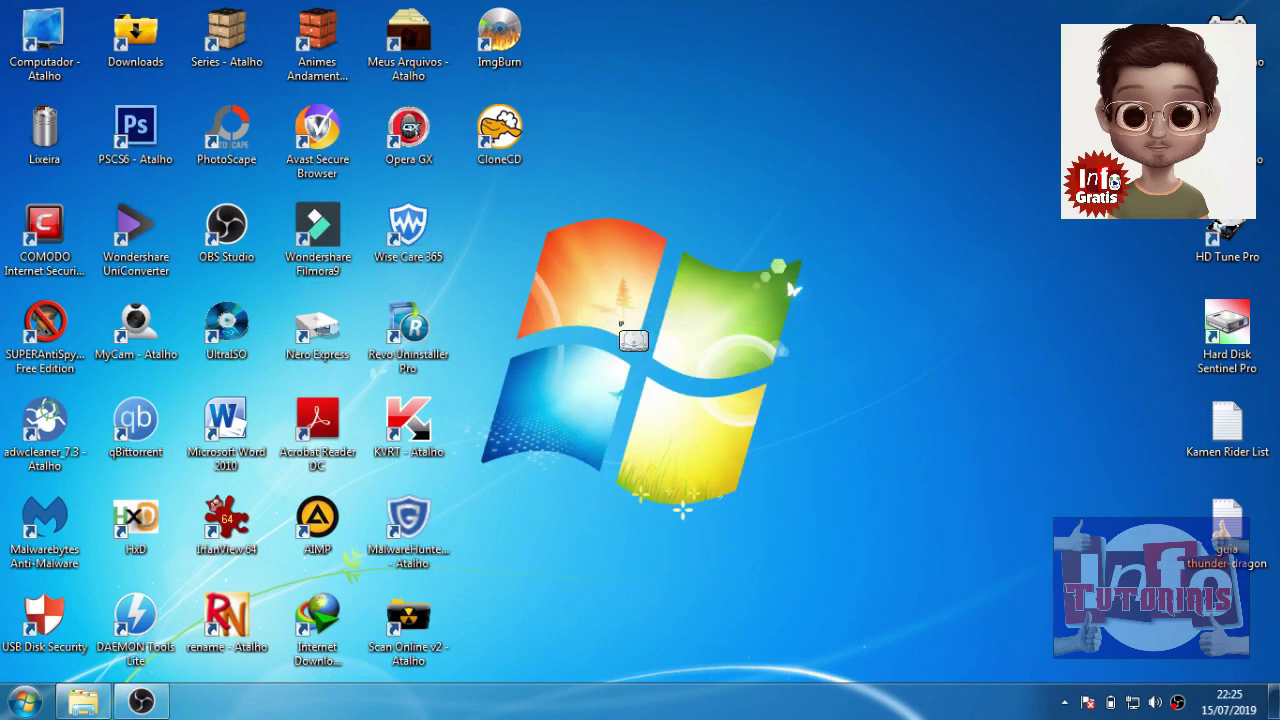
# - Bring back the Jogos folder window, open the Air Combat (USA) folder and locate its CUE file below the track BIN files
pyautogui.click(83, 700)
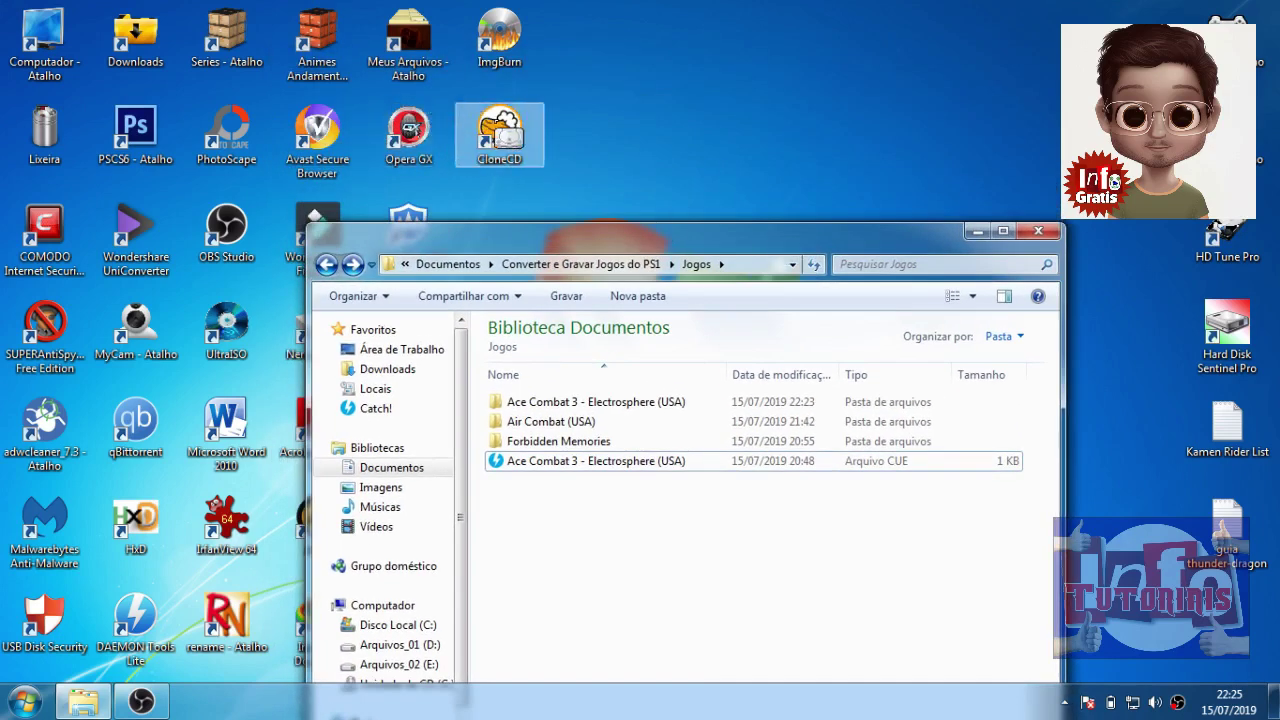
pyautogui.moveTo(499, 132); pyautogui.dragTo(645, 309)
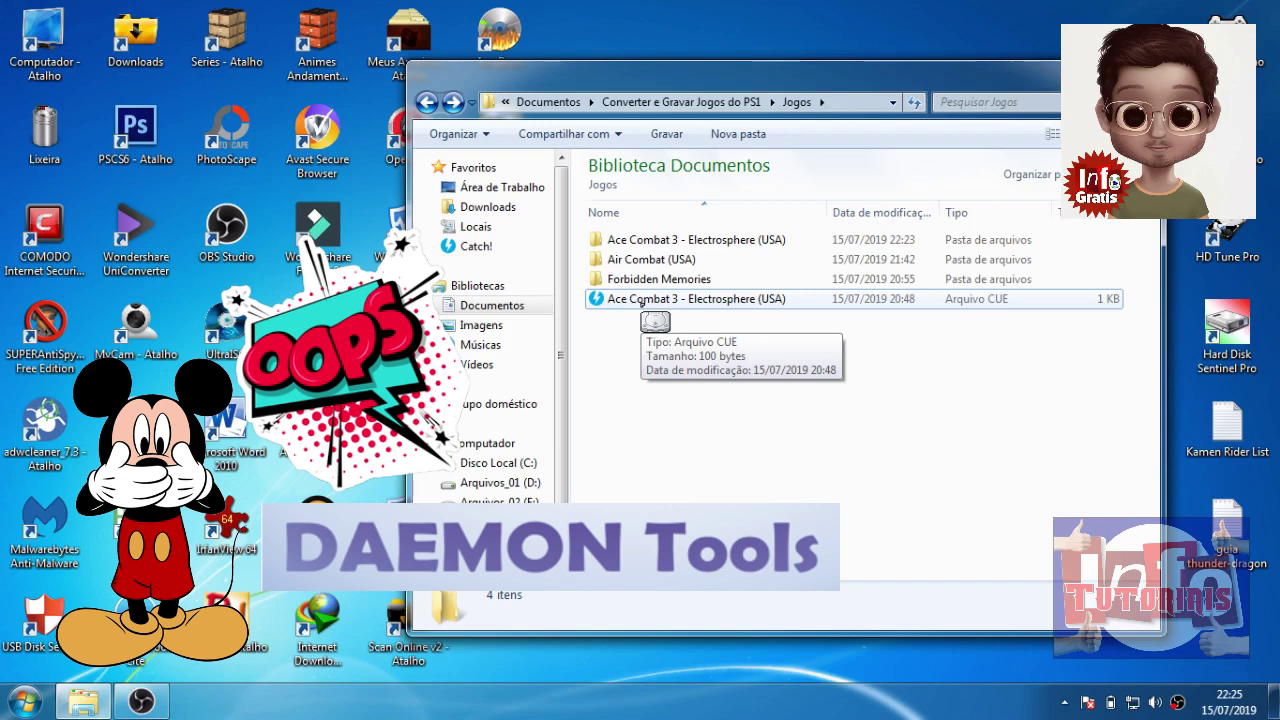
pyautogui.moveTo(641, 303); pyautogui.dragTo(526, 58)
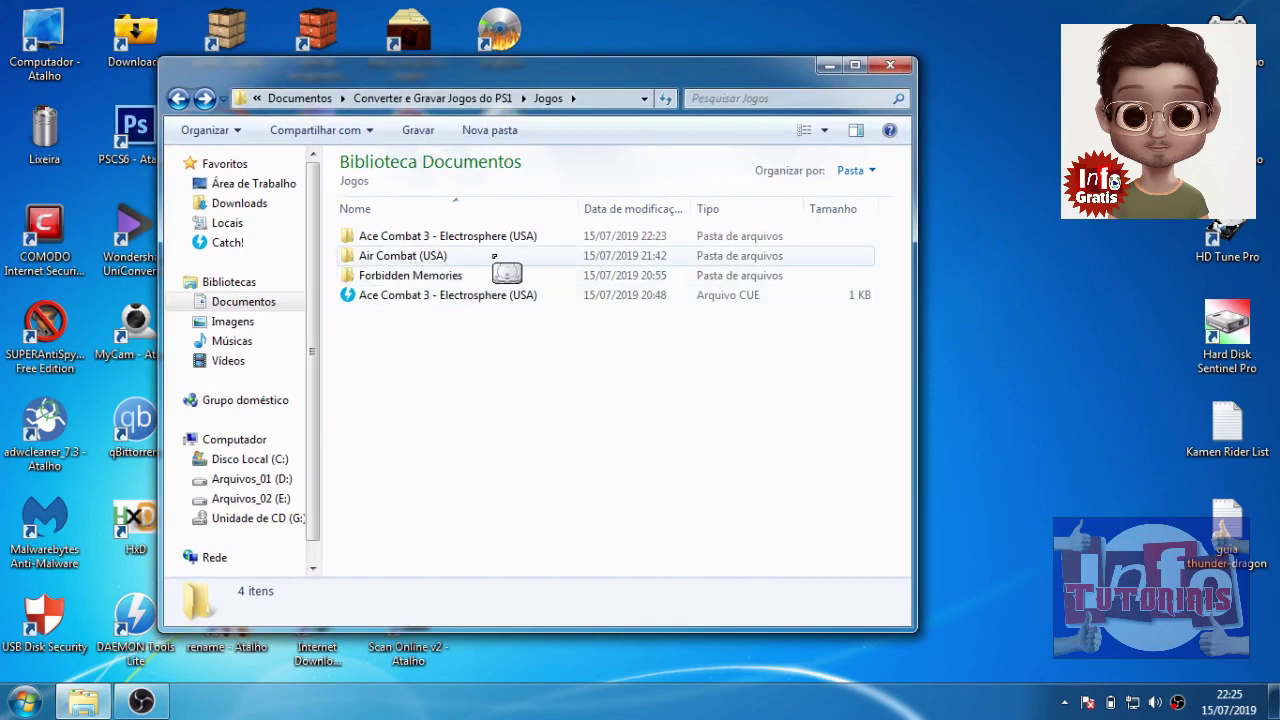
pyautogui.doubleClick(445, 257)
pyautogui.moveTo(446, 261); pyautogui.dragTo(739, 559)
pyautogui.moveTo(1050, 500); pyautogui.dragTo(680, 560)
# - Mount the Air Combat (USA) CUE file with DAEMON Tools Lite Agent, then dismiss the autoplay and folder windows
pyautogui.rightClick(663, 560)
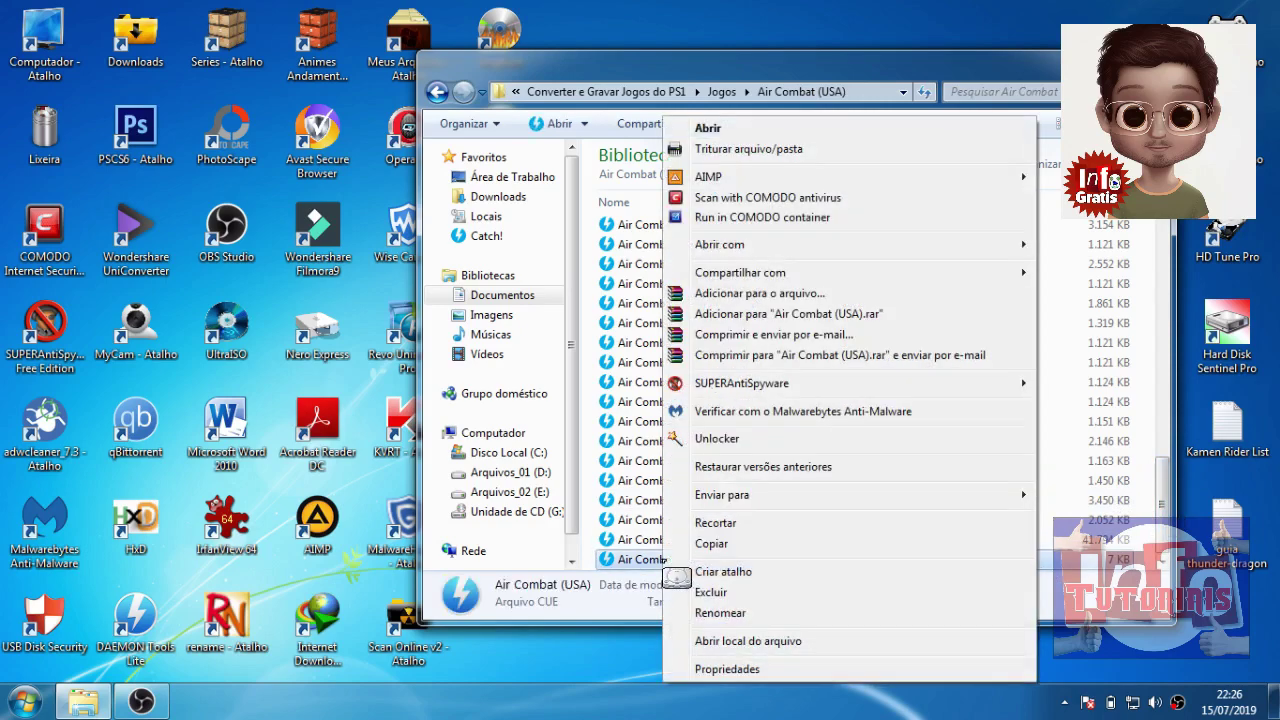
pyautogui.moveTo(703, 247)
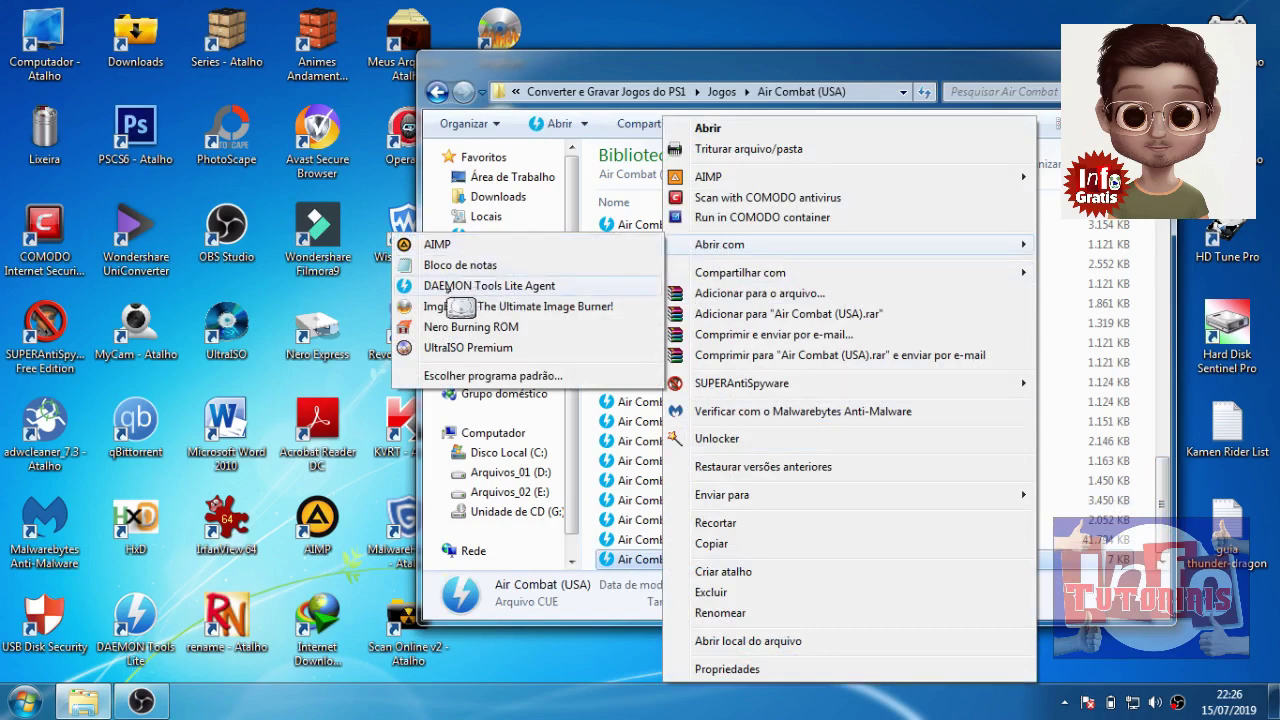
pyautogui.click(552, 286)
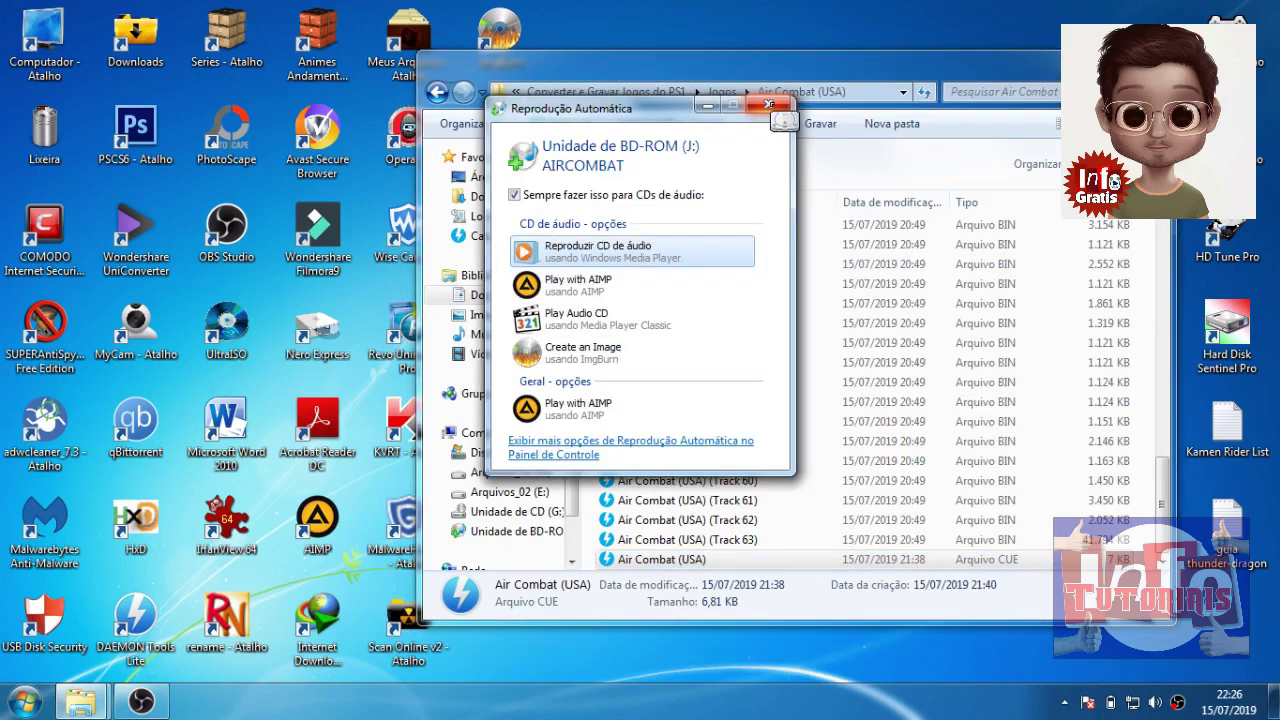
pyautogui.click(768, 104)
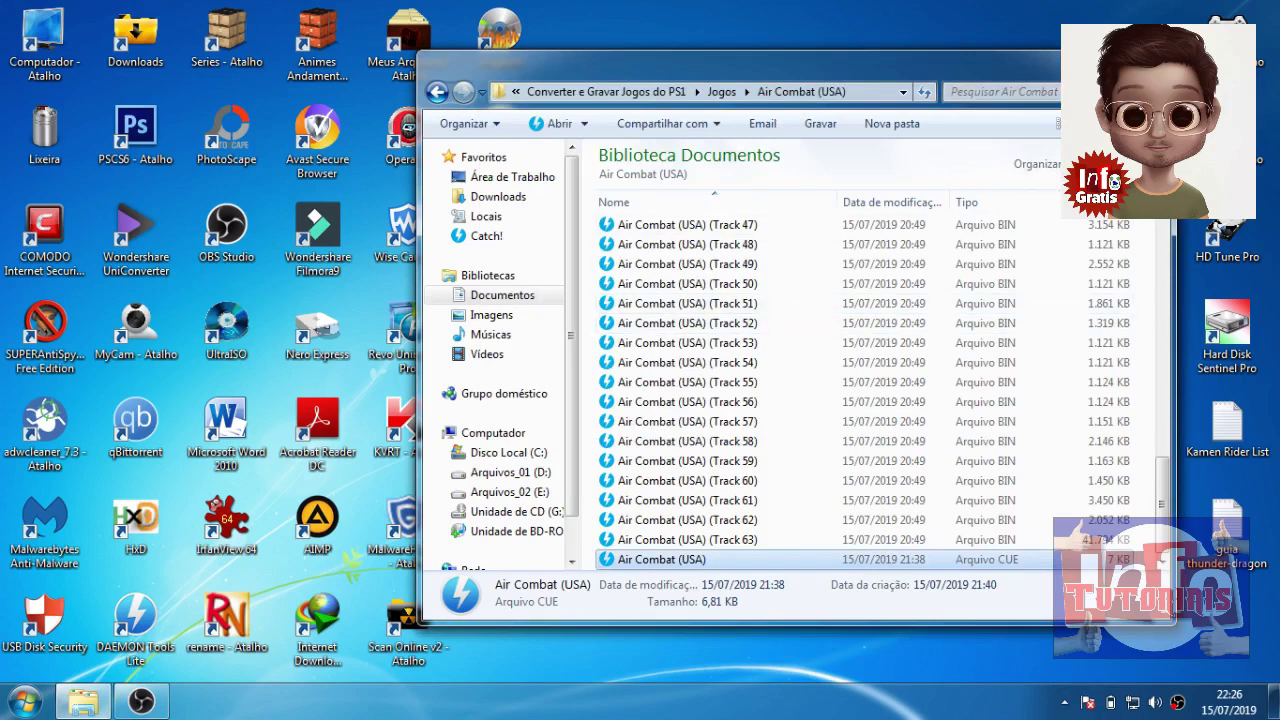
pyautogui.hotkey('alt', 'F4')
# - Start ImgBurn in the mode for creating an image file from disc and set the source to DiscSoft Virtual (J:)
pyautogui.doubleClick(505, 36)
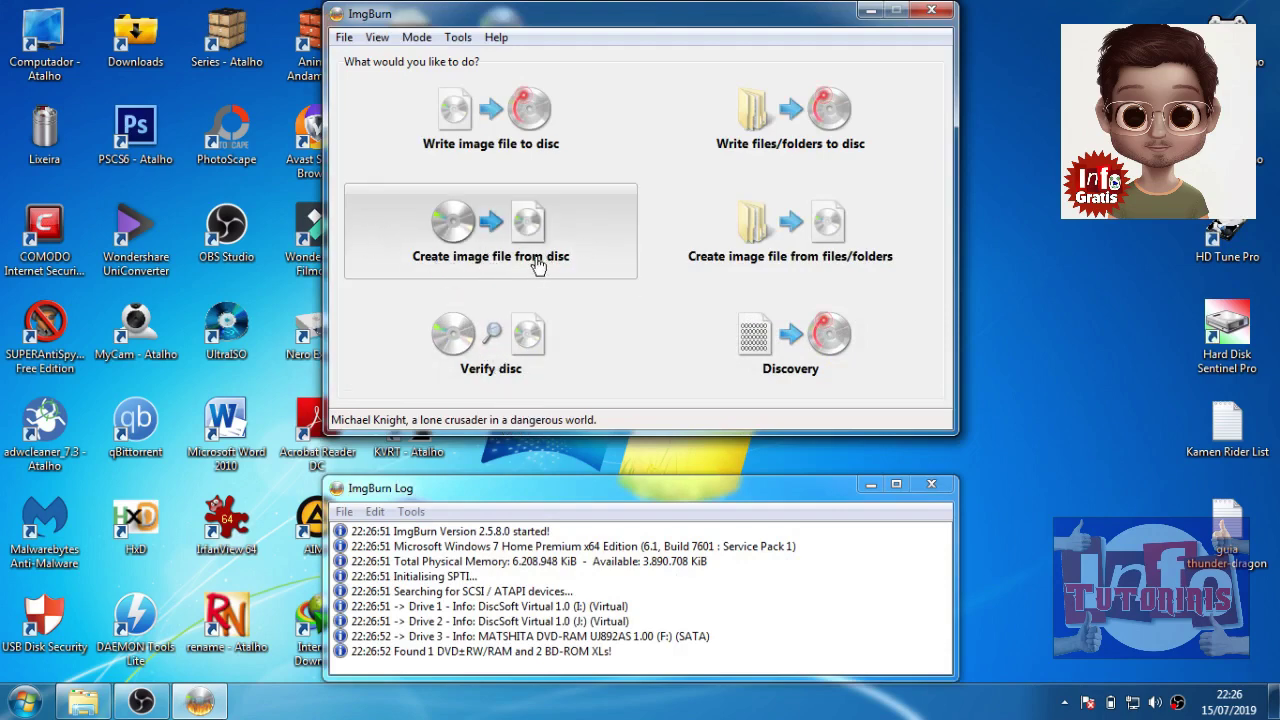
pyautogui.click(585, 235)
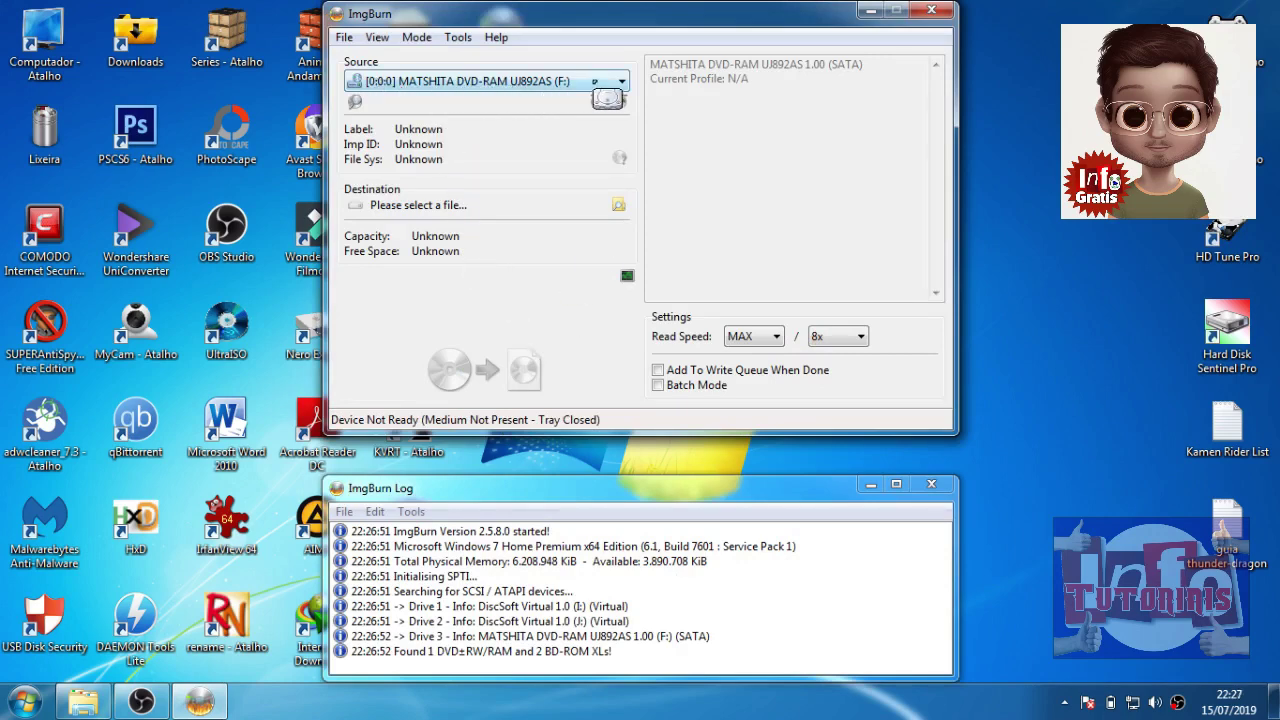
pyautogui.click(440, 82)
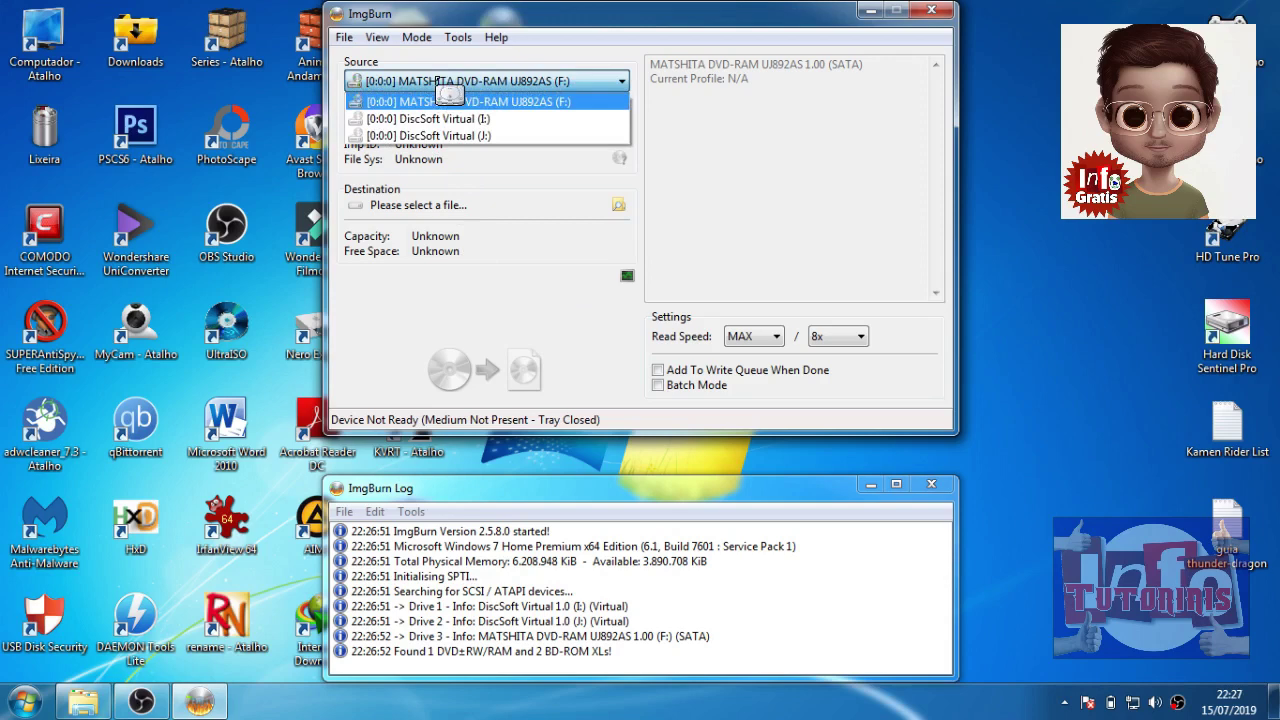
pyautogui.click(507, 135)
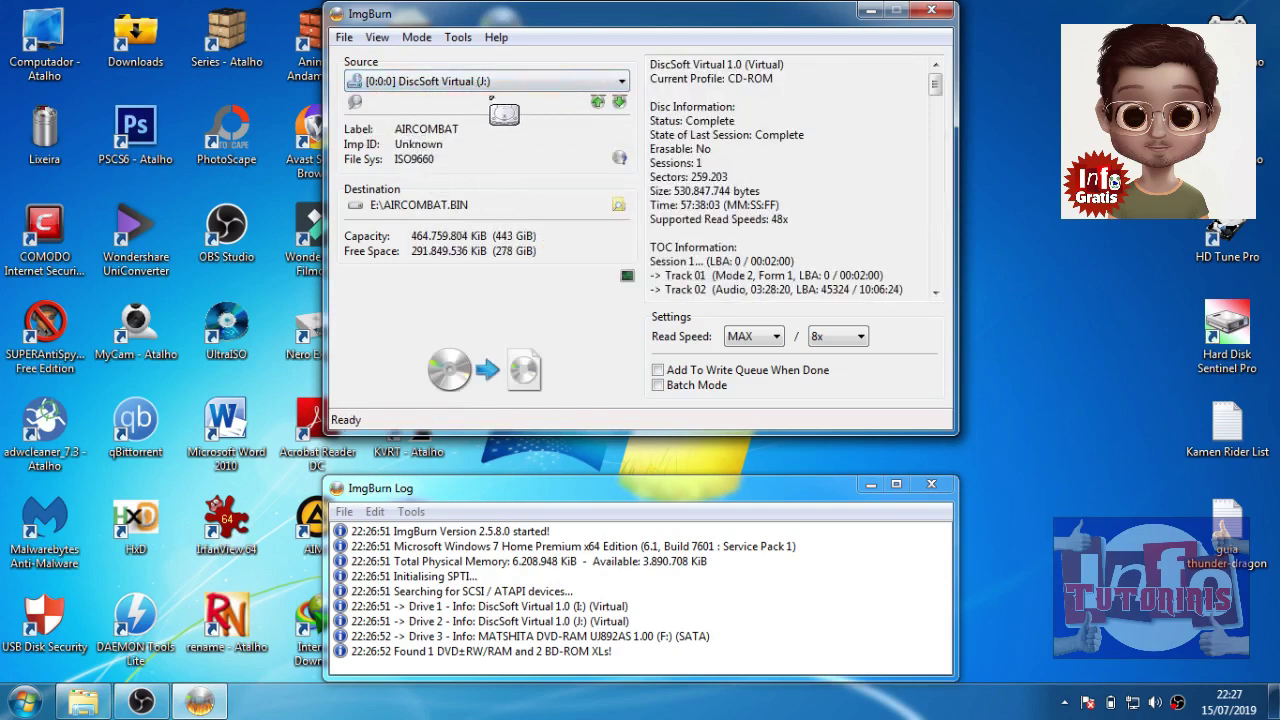
pyautogui.click(500, 82)
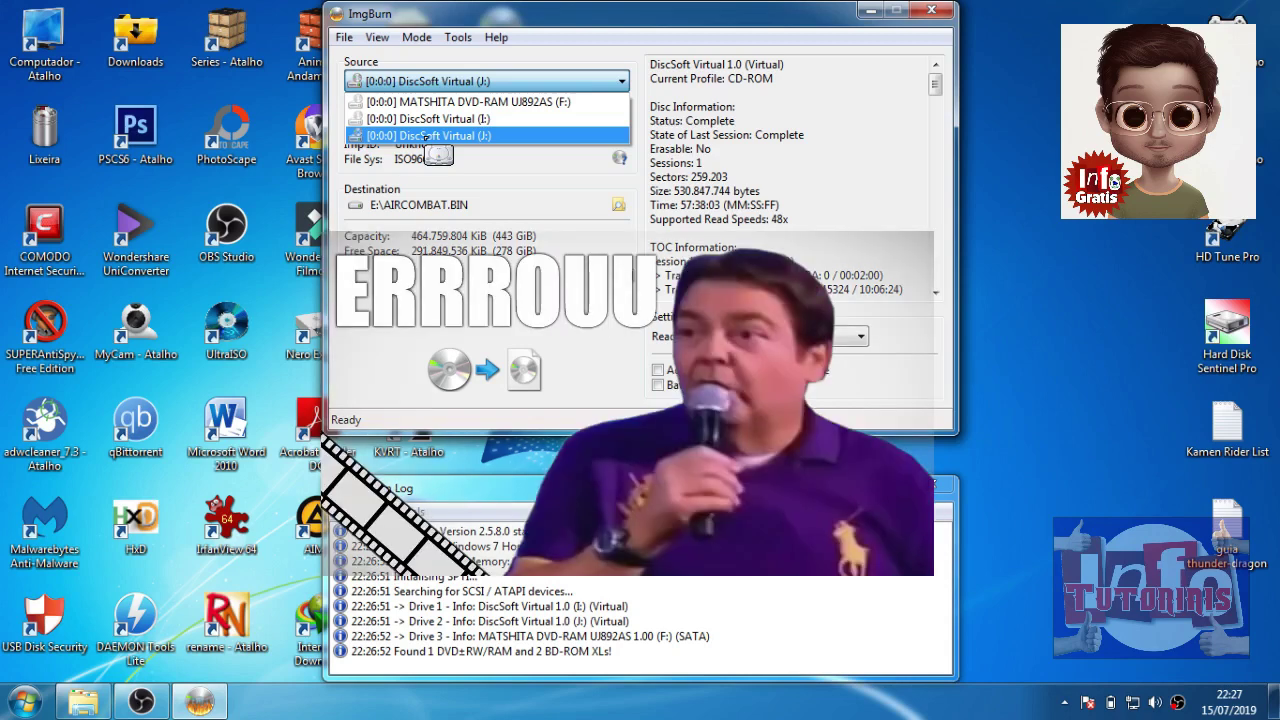
pyautogui.click(482, 178)
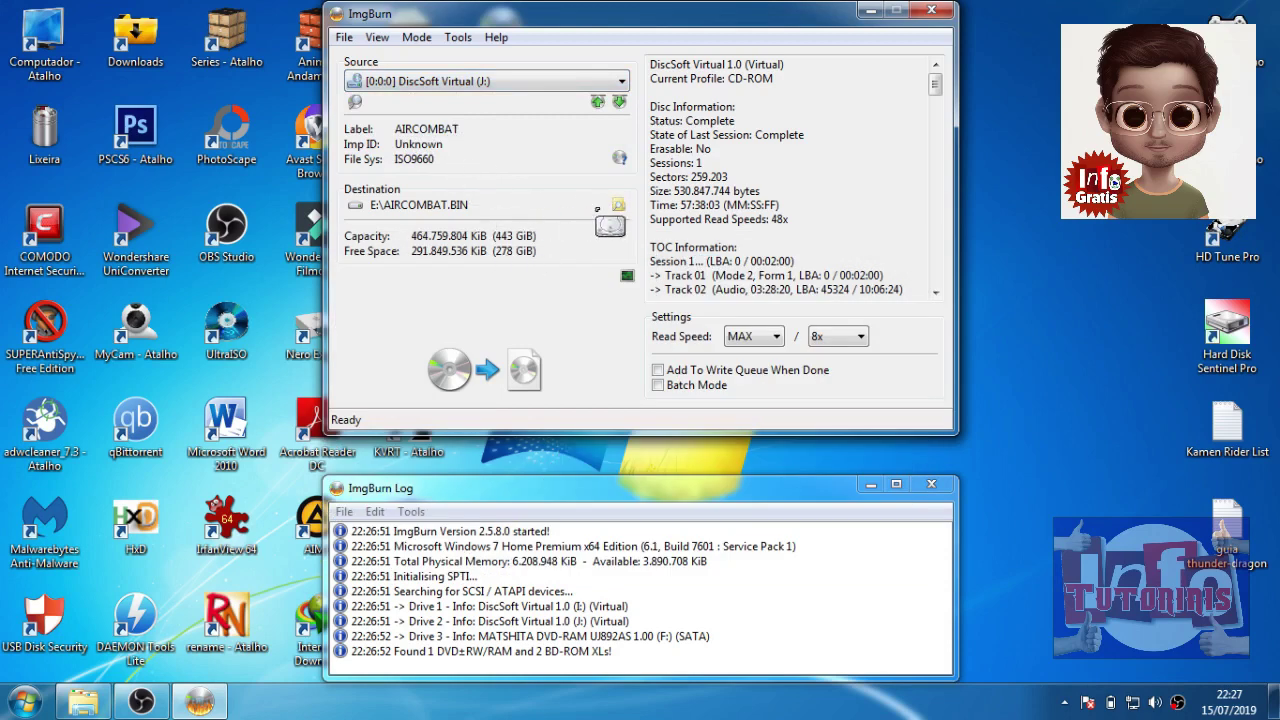
# - Set the image destination to AIRCOMBAT as a BIN file in Documentos, Converter e Gravar Jogos do PS1, Convertidos
pyautogui.click(619, 205)
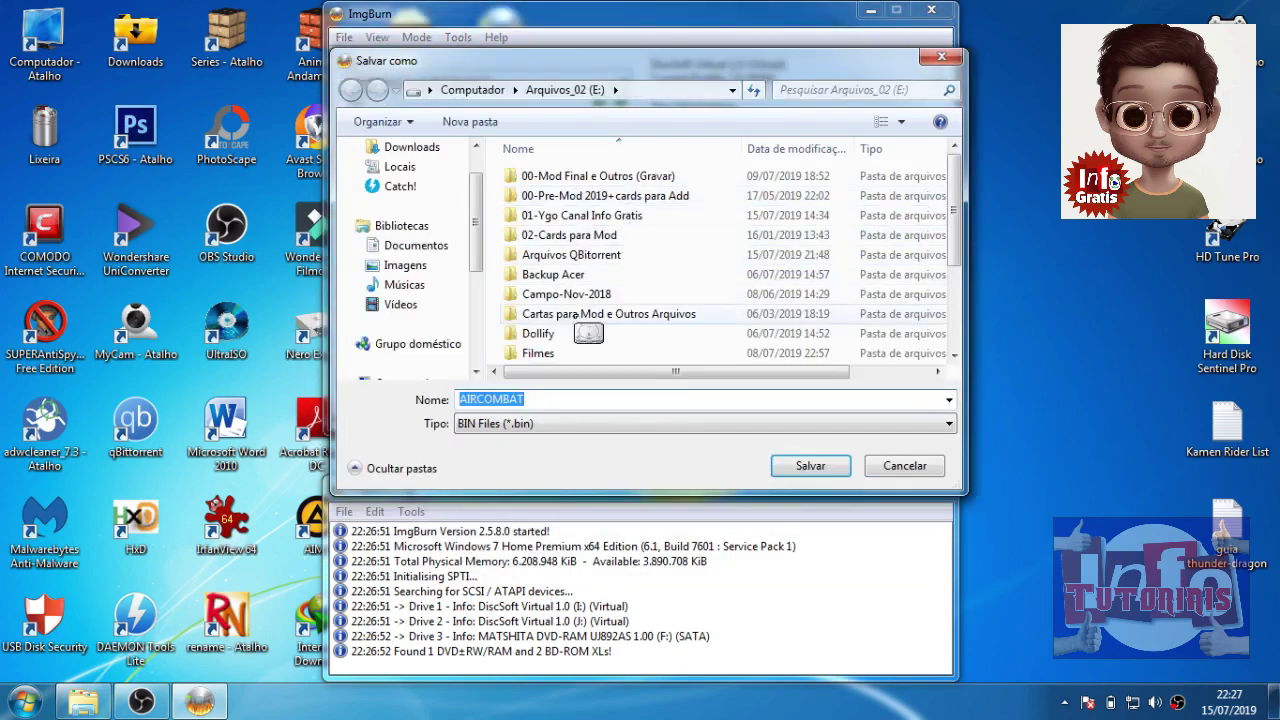
pyautogui.click(416, 246)
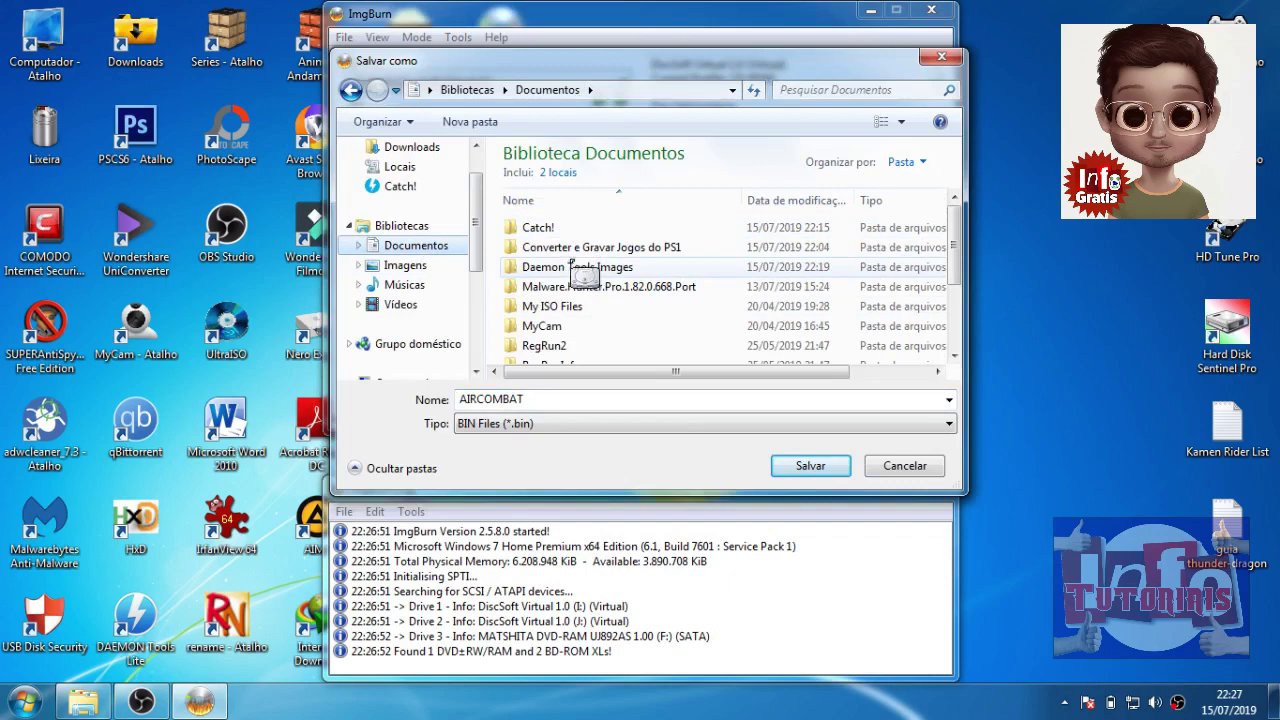
pyautogui.doubleClick(584, 248)
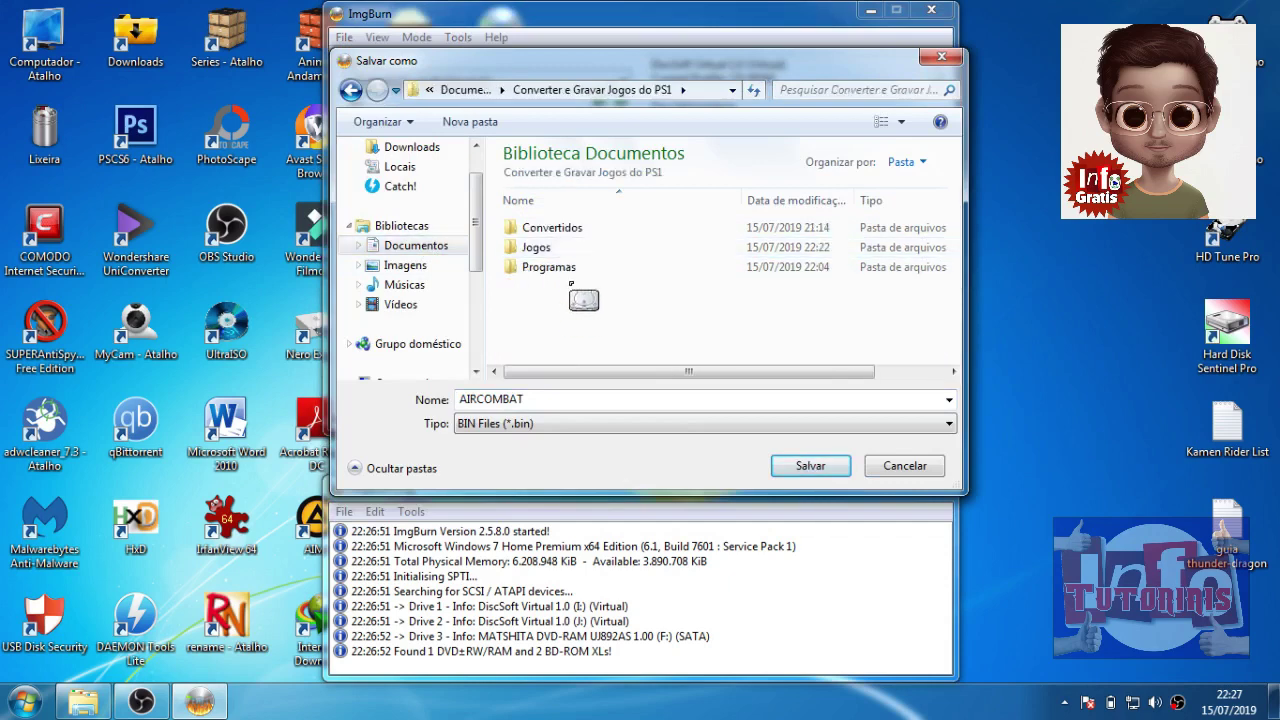
pyautogui.doubleClick(560, 228)
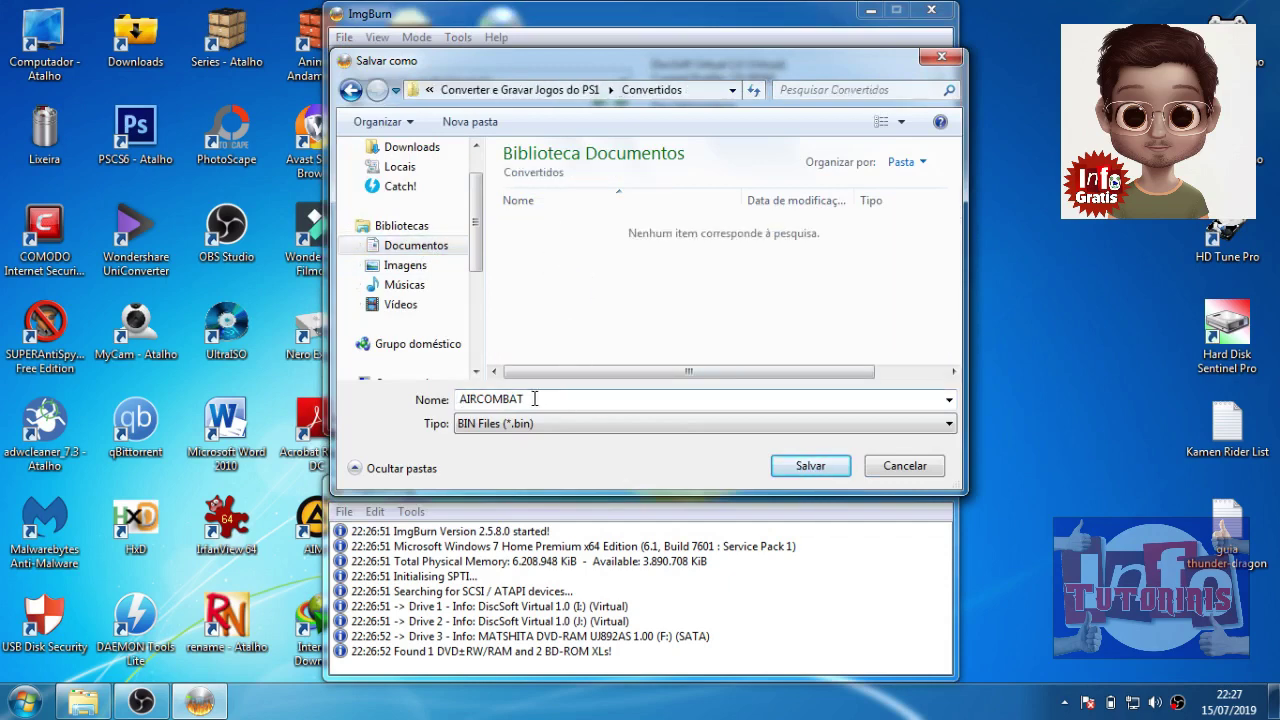
pyautogui.click(810, 466)
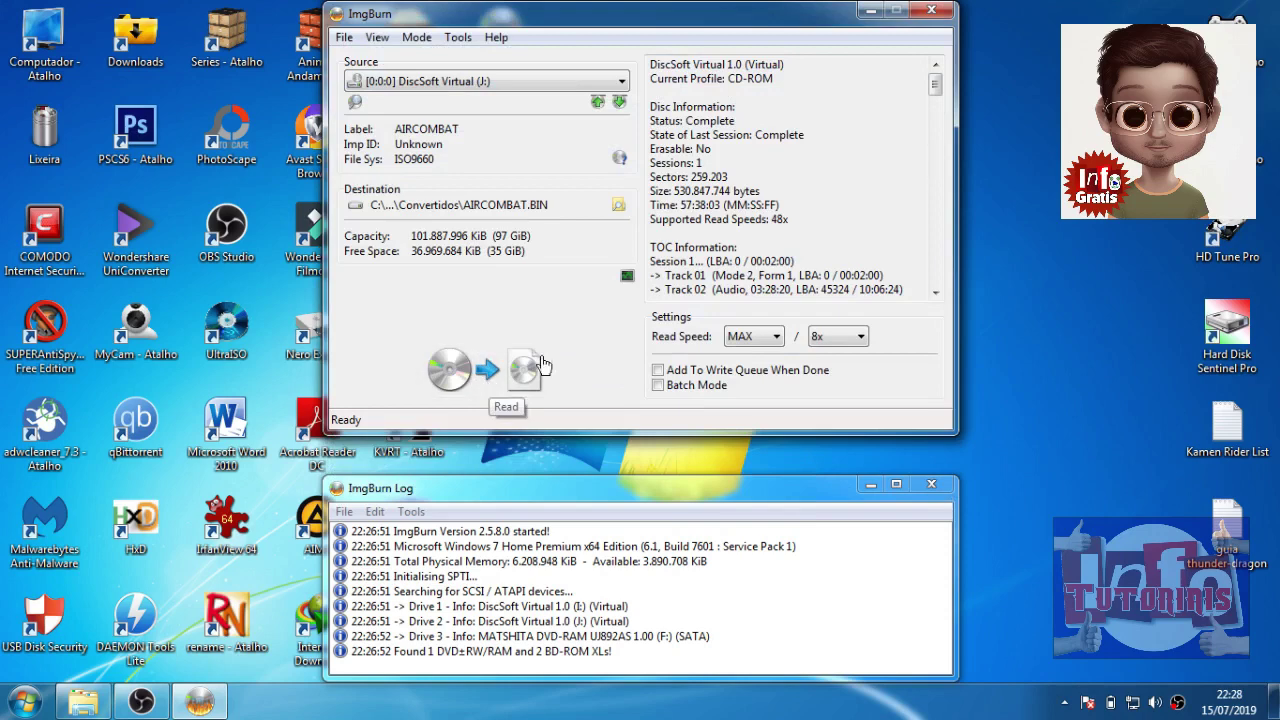
# - Set the second read speed value to 16x, read the AIRCOMBAT disc into the image file and close ImgBurn when done
pyautogui.click(858, 336)
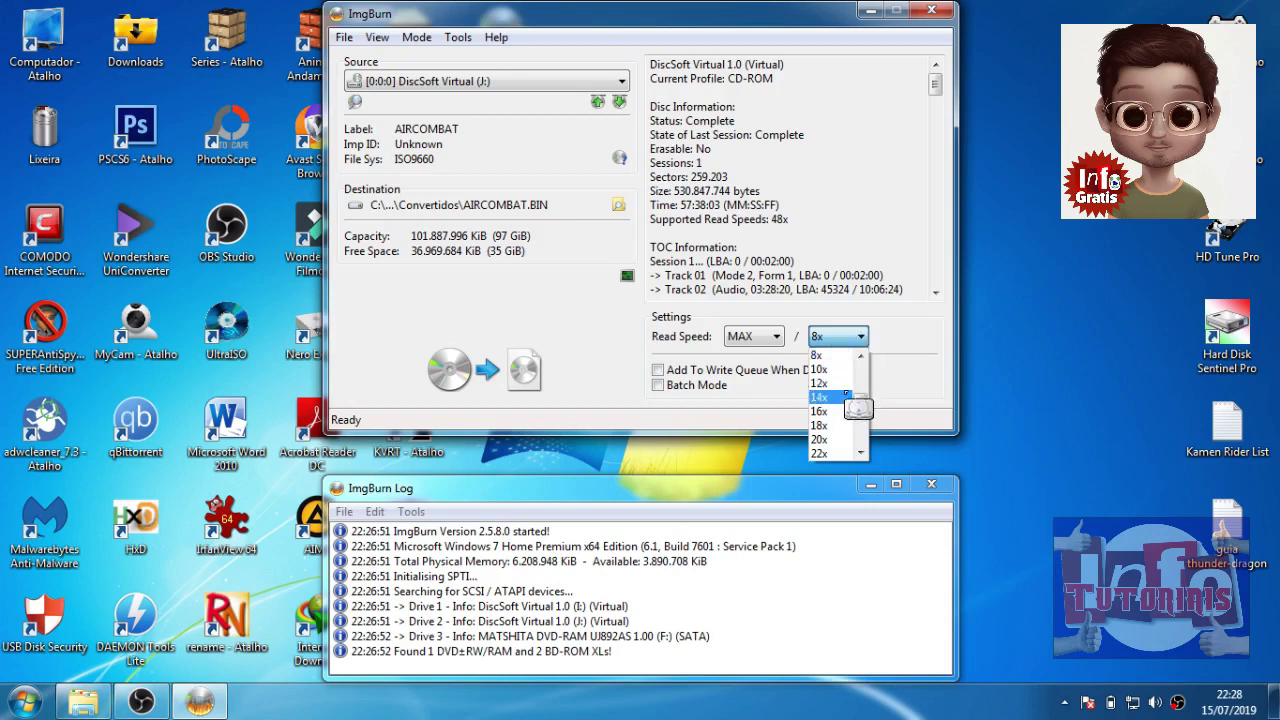
pyautogui.click(838, 411)
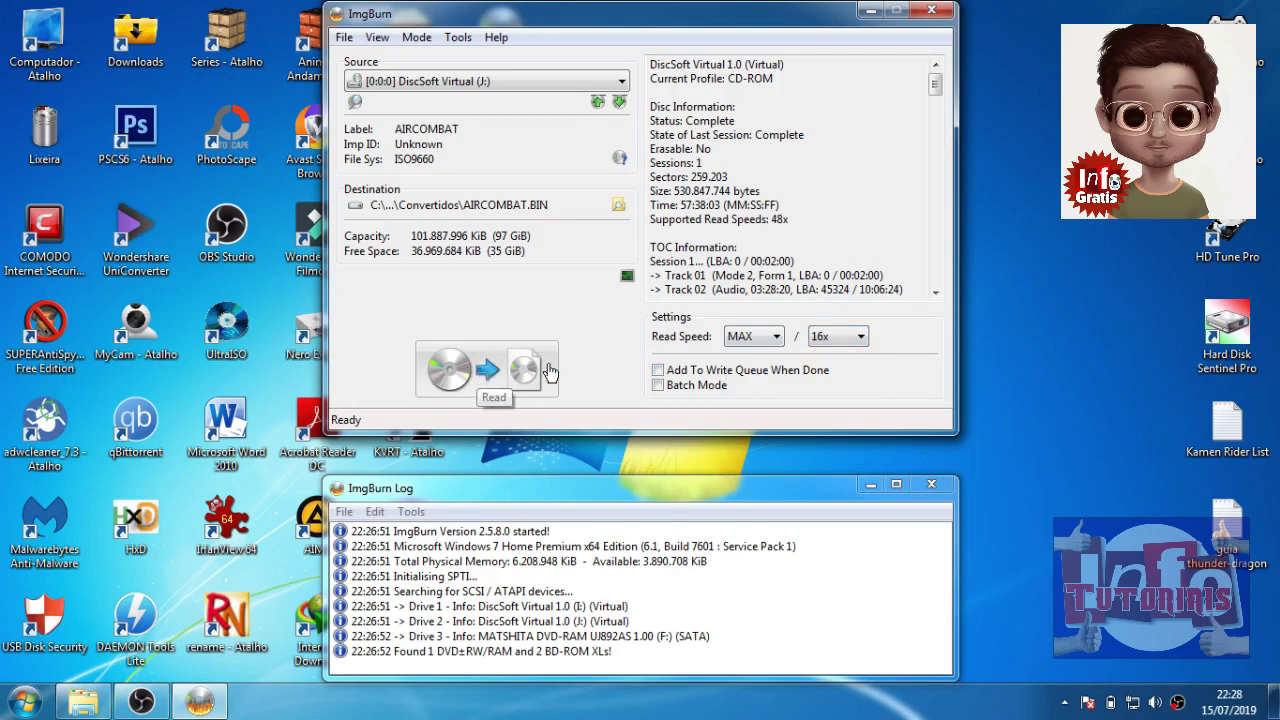
pyautogui.click(509, 372)
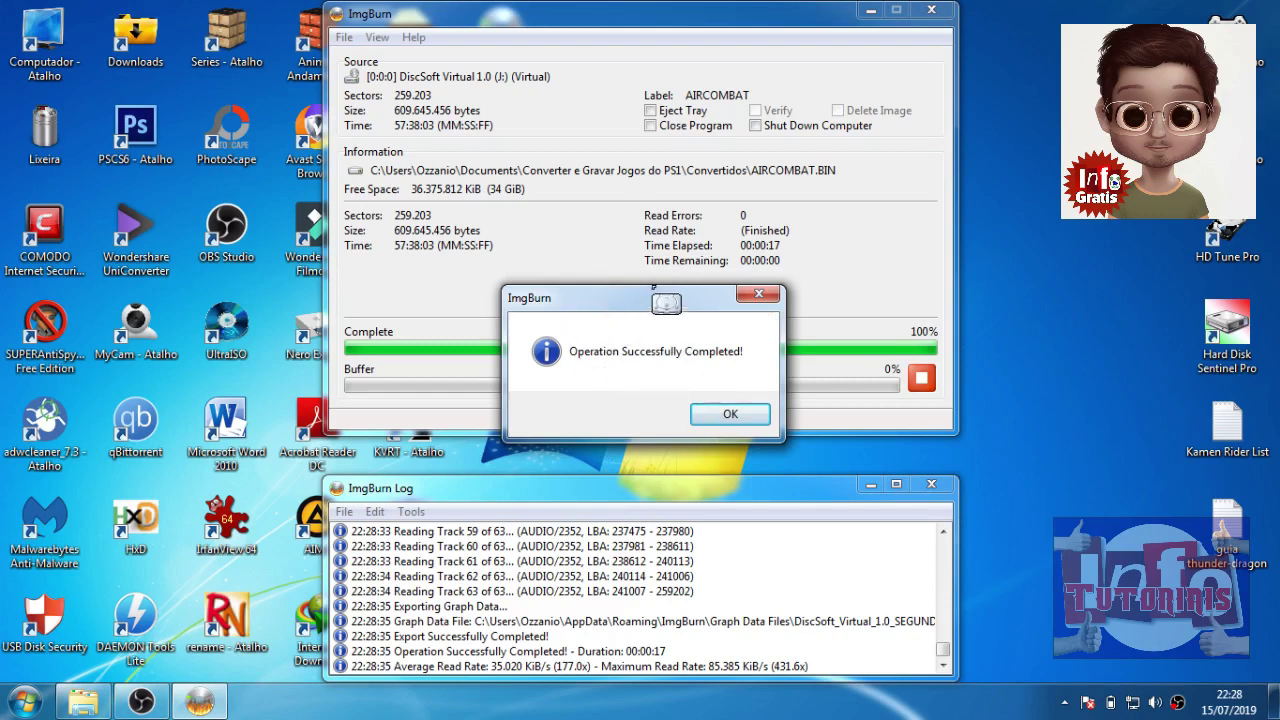
pyautogui.moveTo(655, 293); pyautogui.dragTo(674, 119)
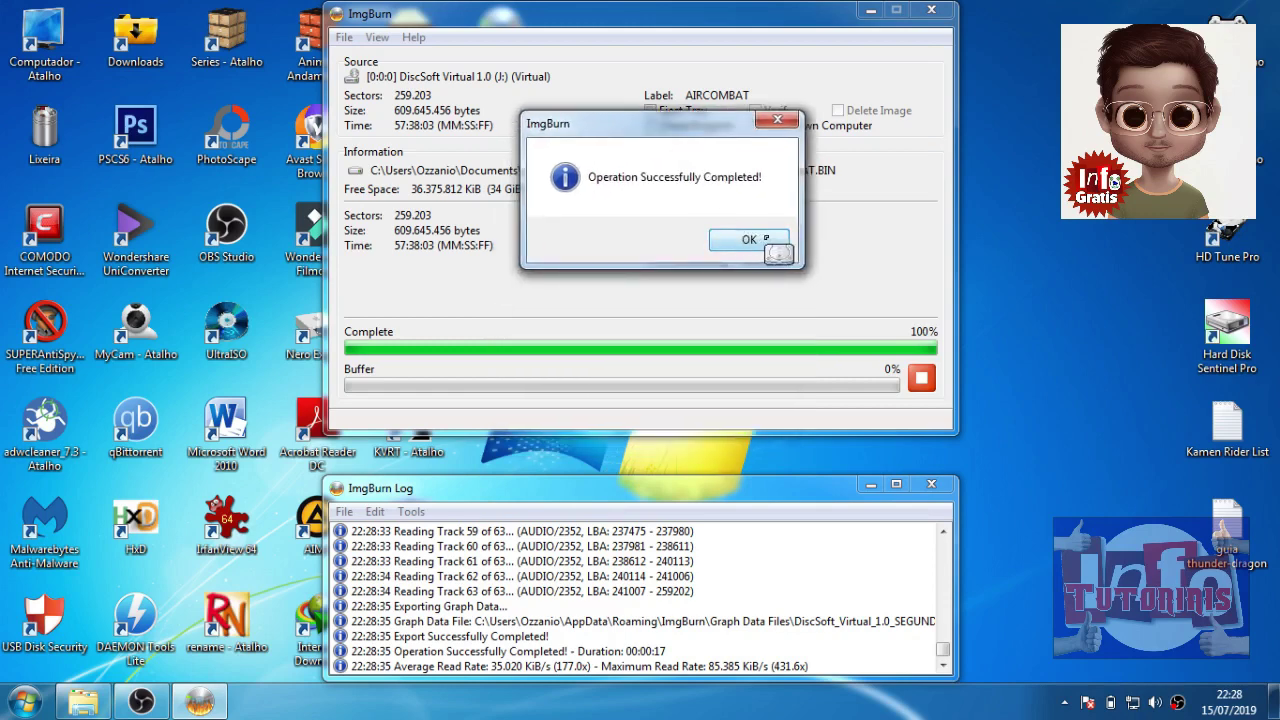
pyautogui.click(749, 240)
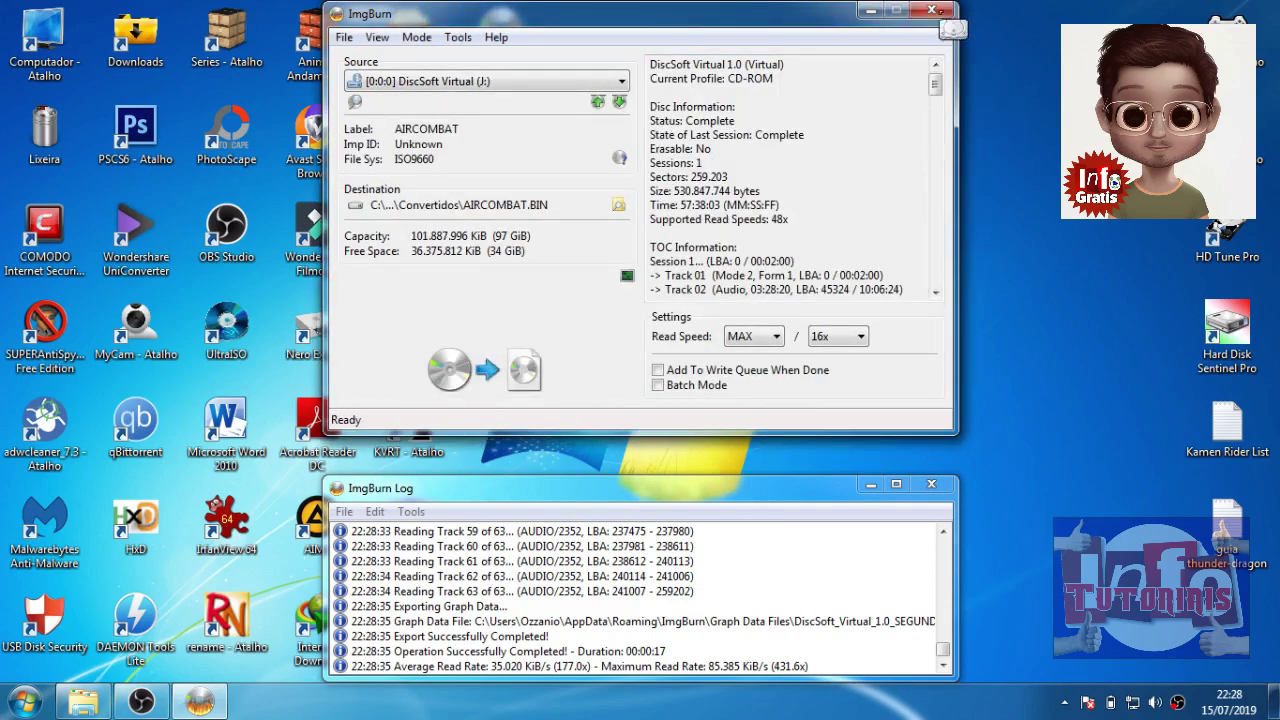
pyautogui.click(931, 10)
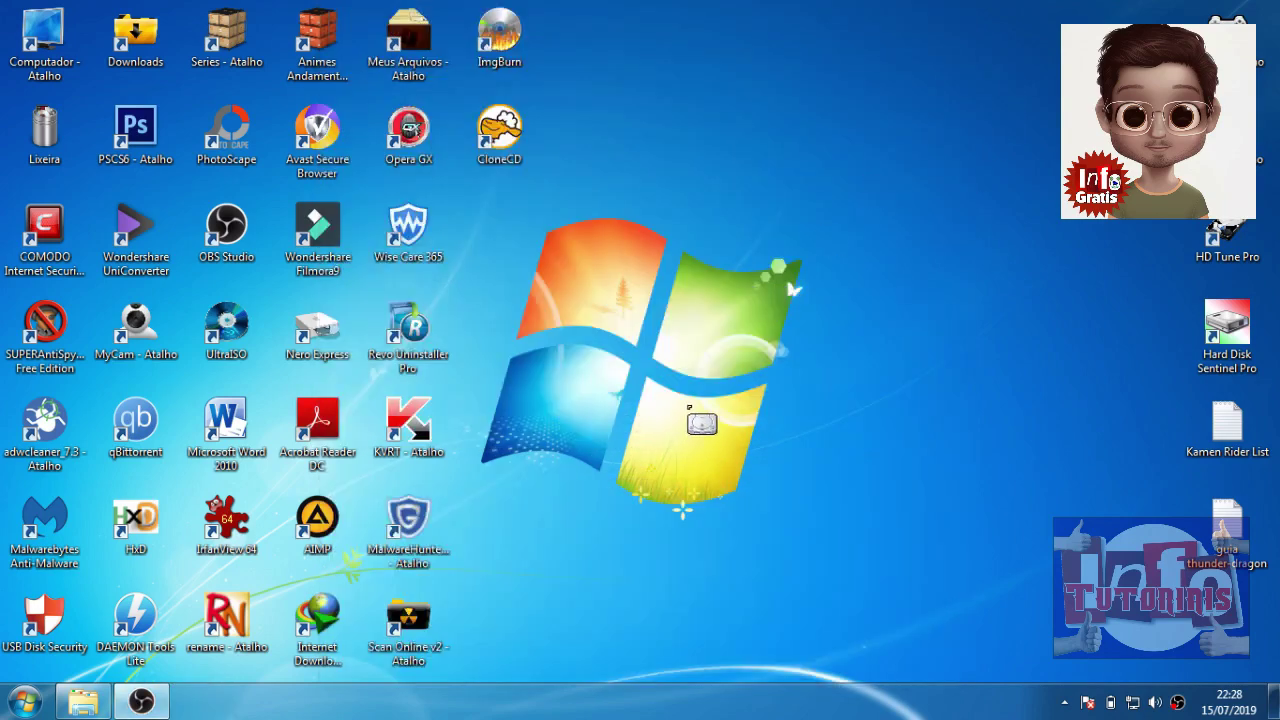
# - Go to the Convertidos folder in Converter e Gravar Jogos do PS1 and examine the AIRCOMBAT BIN and CUE files
pyautogui.click(83, 702)
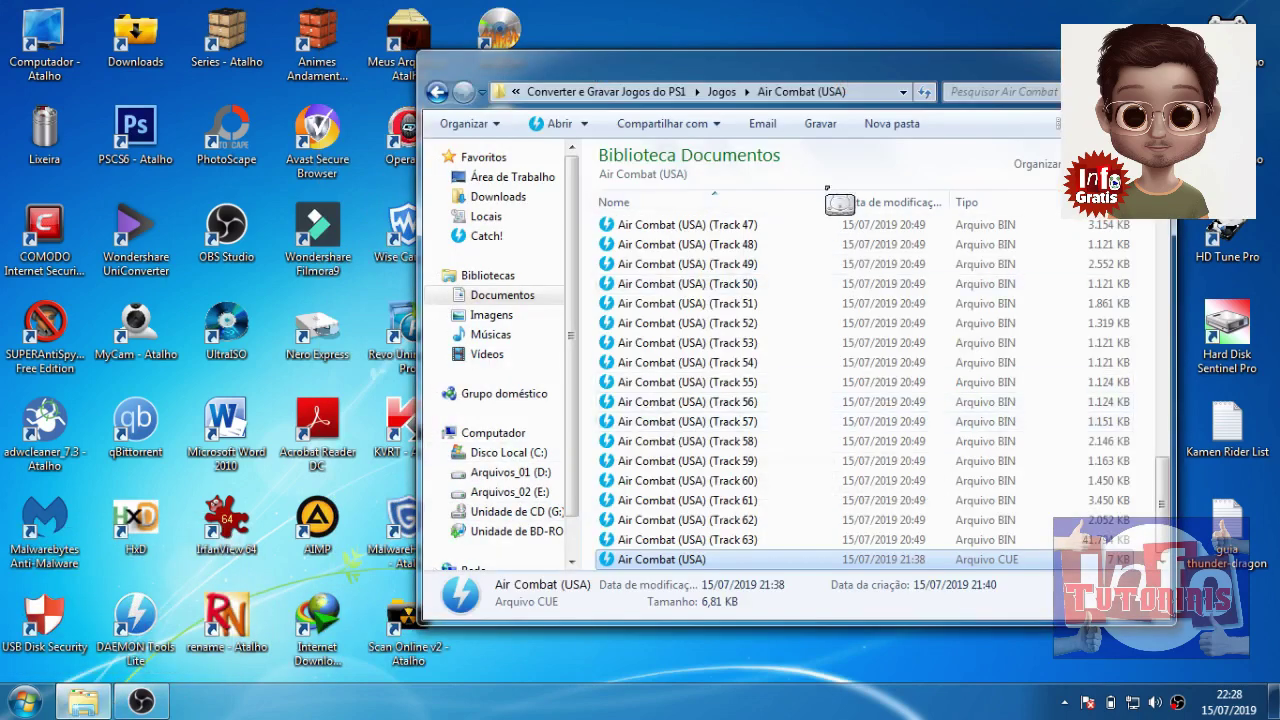
pyautogui.moveTo(663, 93); pyautogui.dragTo(688, 296)
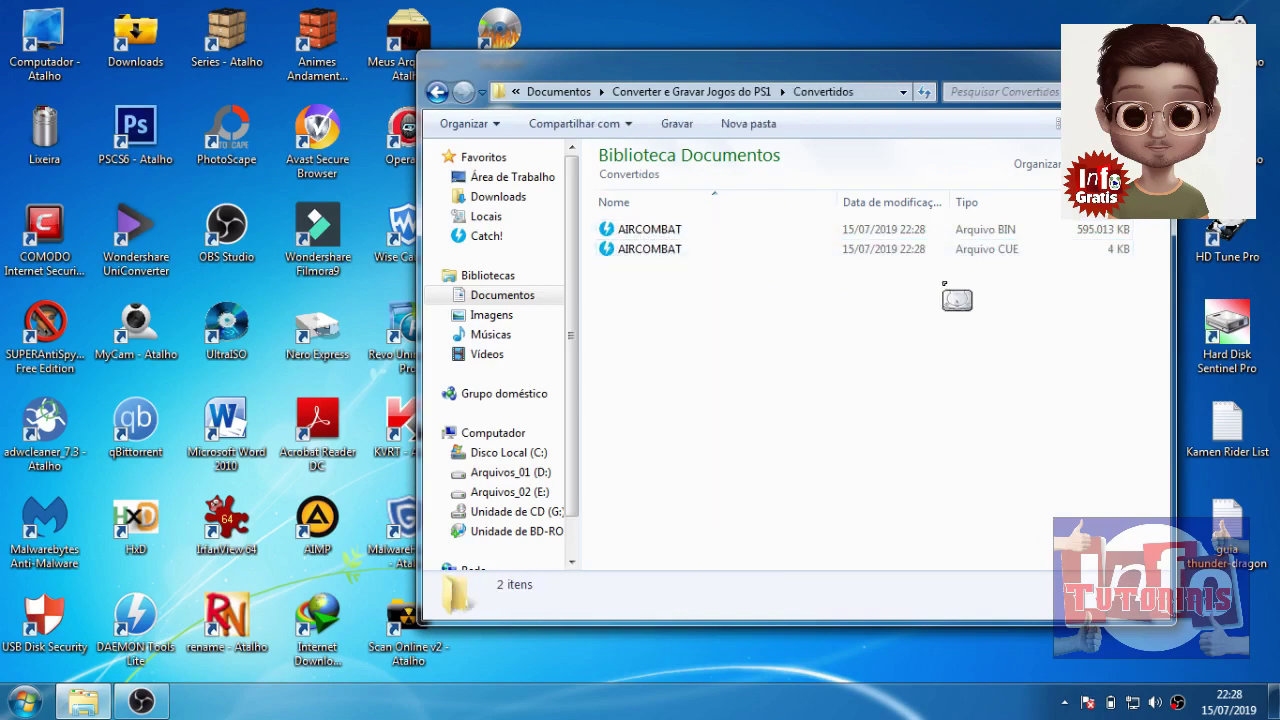
pyautogui.click(1000, 250)
pyautogui.click(1010, 230)
pyautogui.click(960, 325)
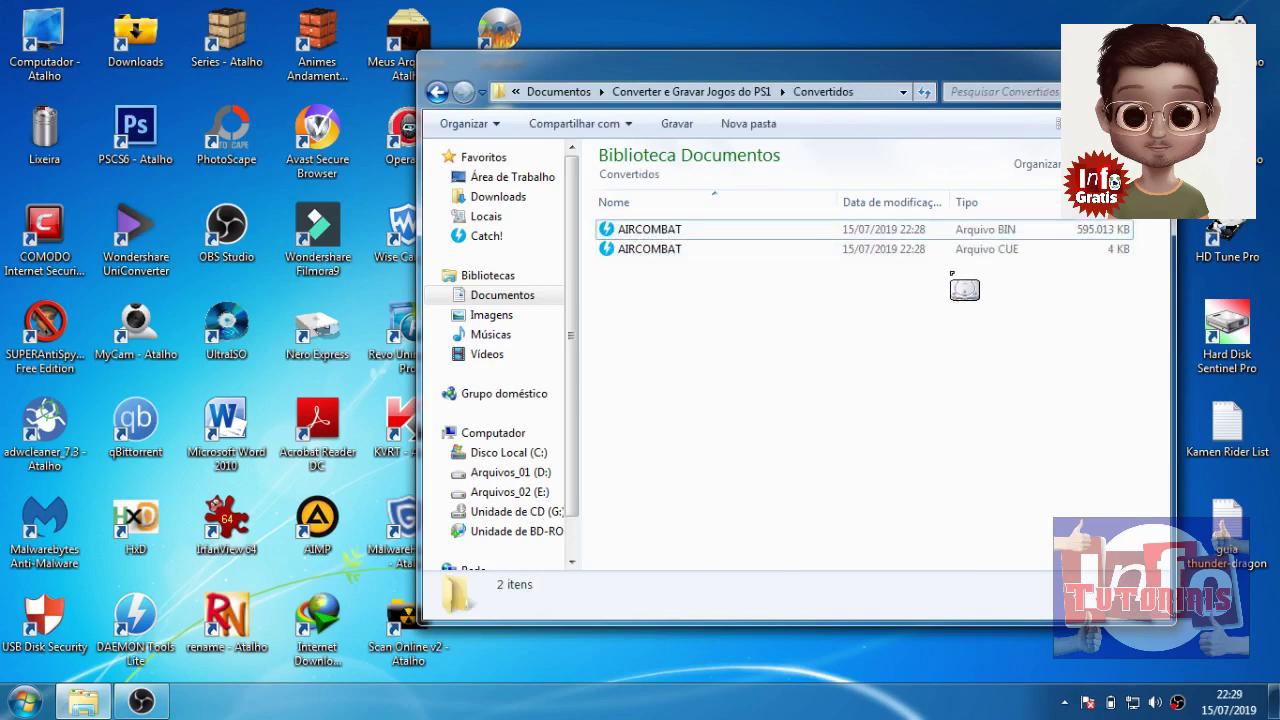
pyautogui.click(955, 251)
pyautogui.click(908, 290)
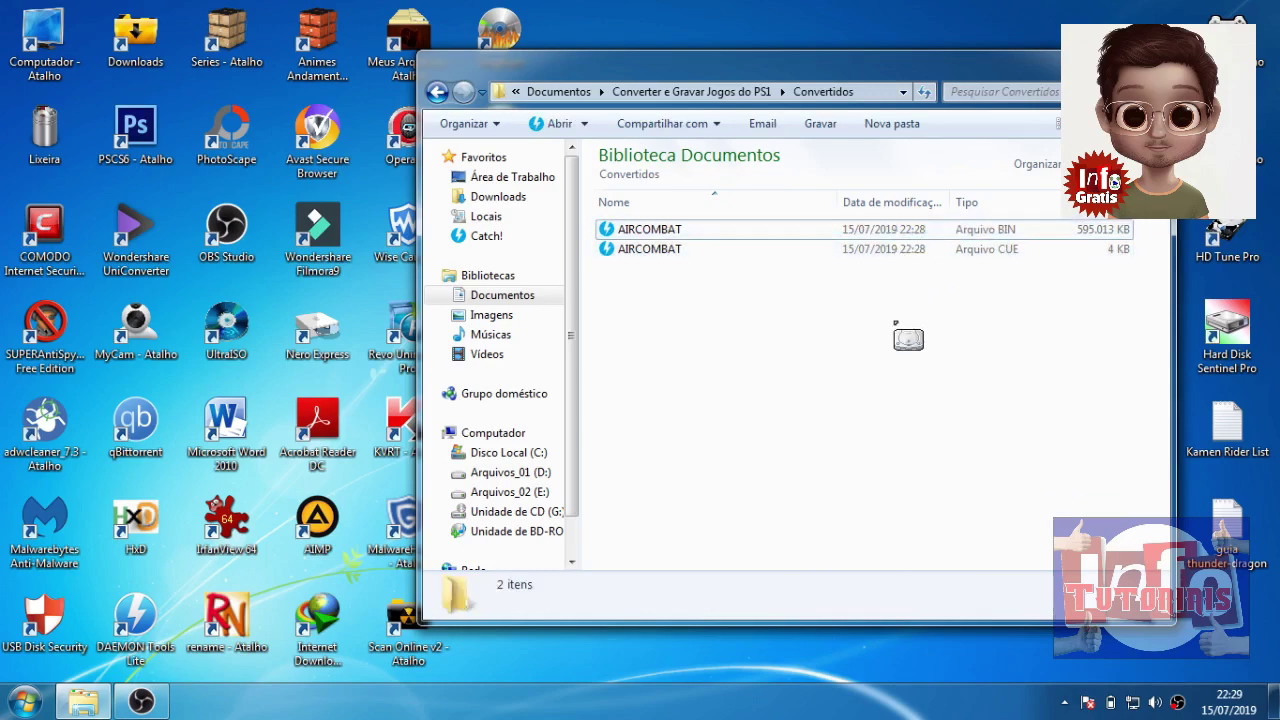
pyautogui.moveTo(762, 84); pyautogui.dragTo(450, 82)
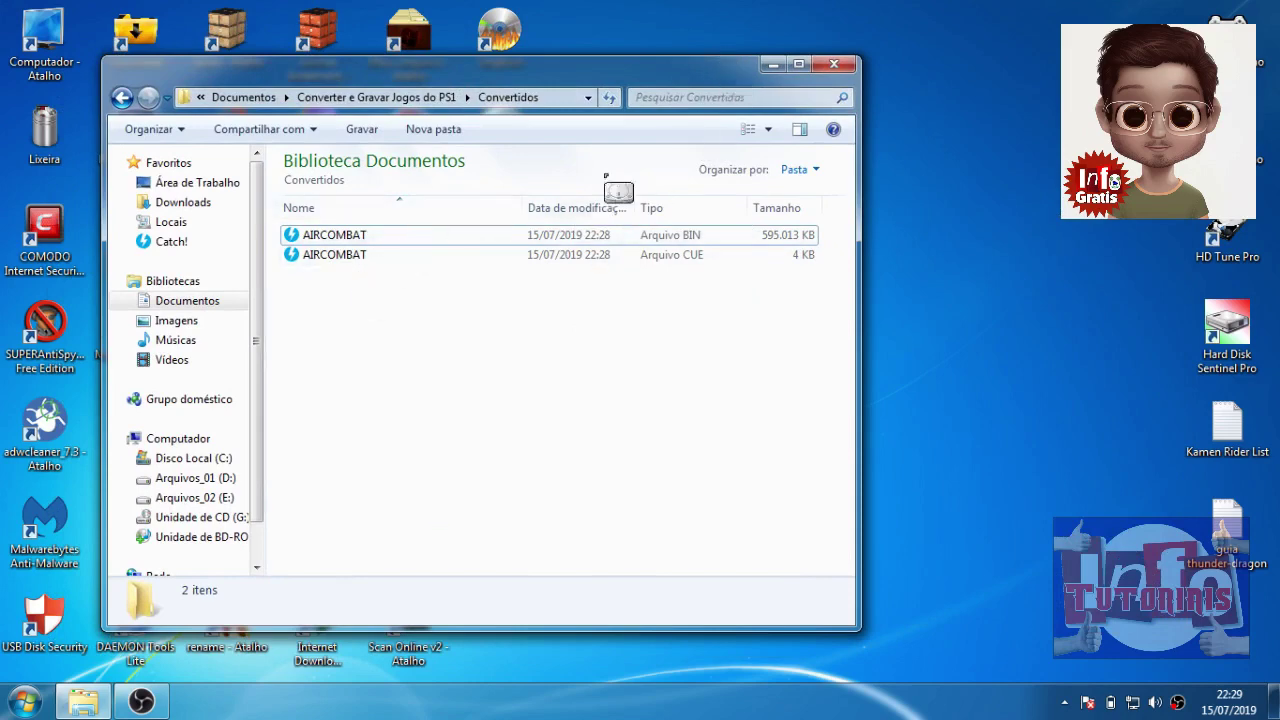
pyautogui.moveTo(714, 71); pyautogui.dragTo(761, 87)
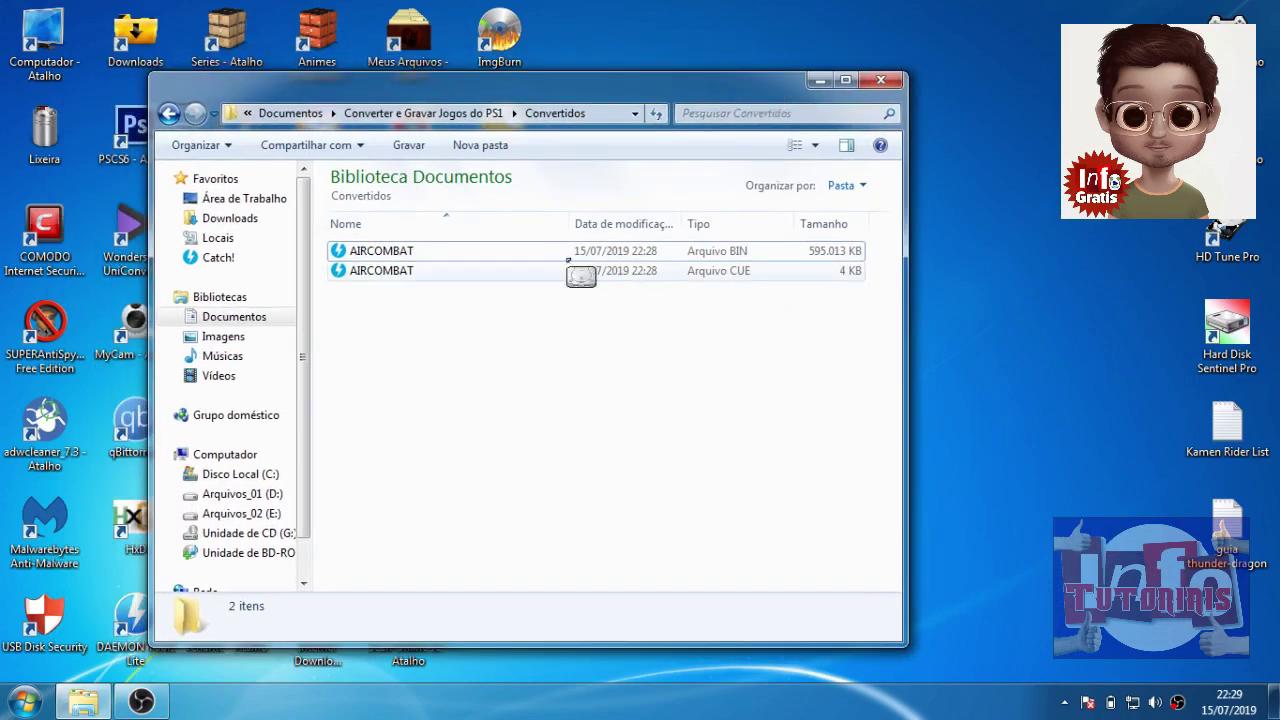
# - Create a folder named ccd in Converter e Gravar Jogos do PS1, then minimize the folder window
pyautogui.click(445, 114)
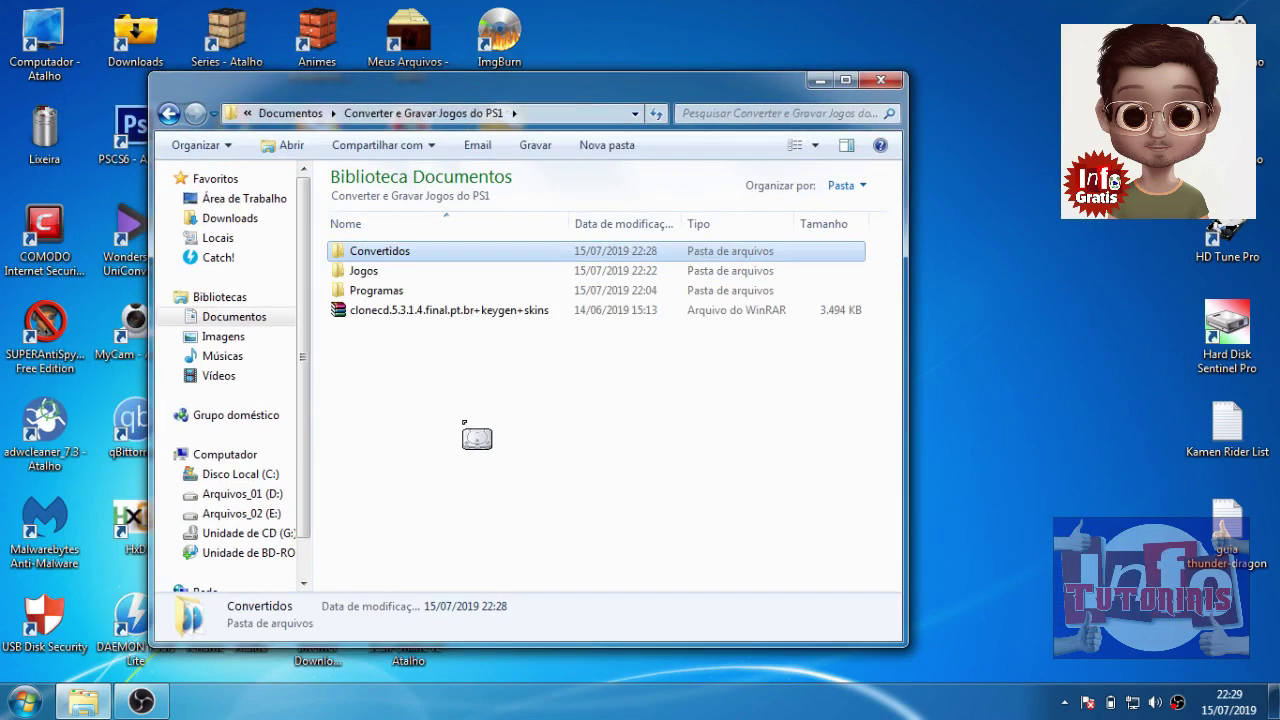
pyautogui.hotkey('ctrl', 'shift', 'n')
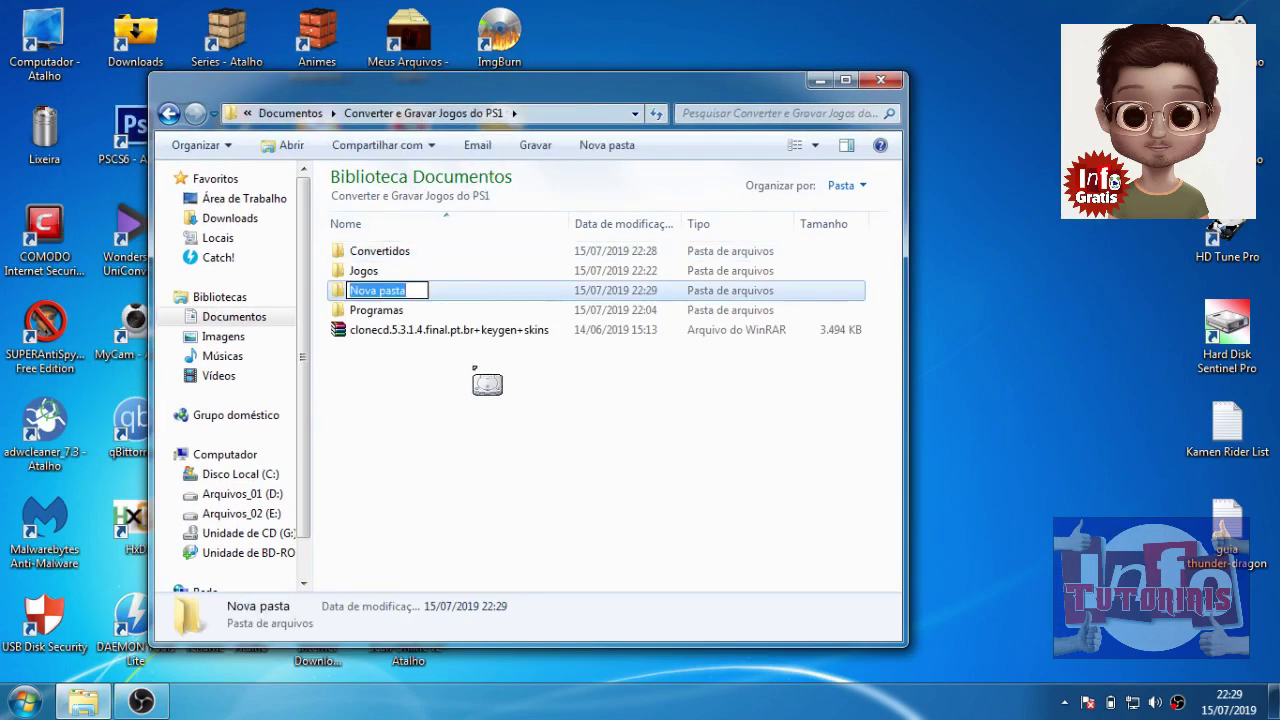
pyautogui.write('ccd')
pyautogui.press('Return')
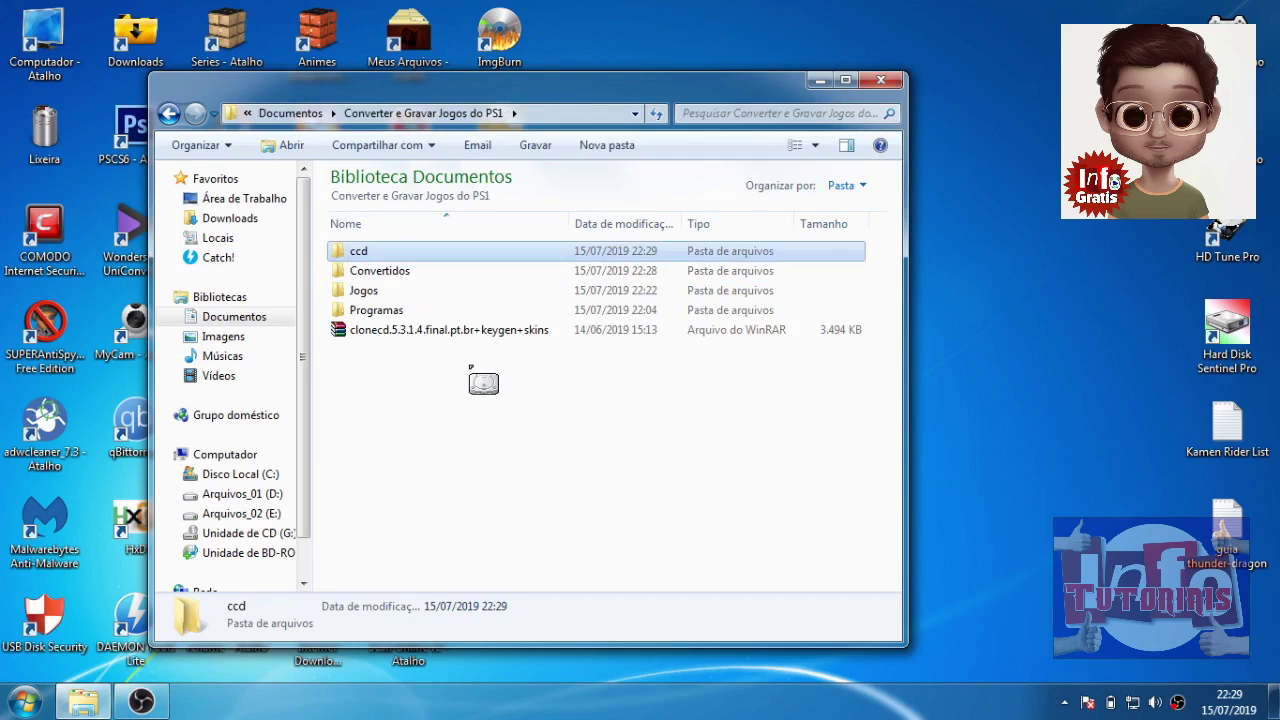
pyautogui.click(819, 80)
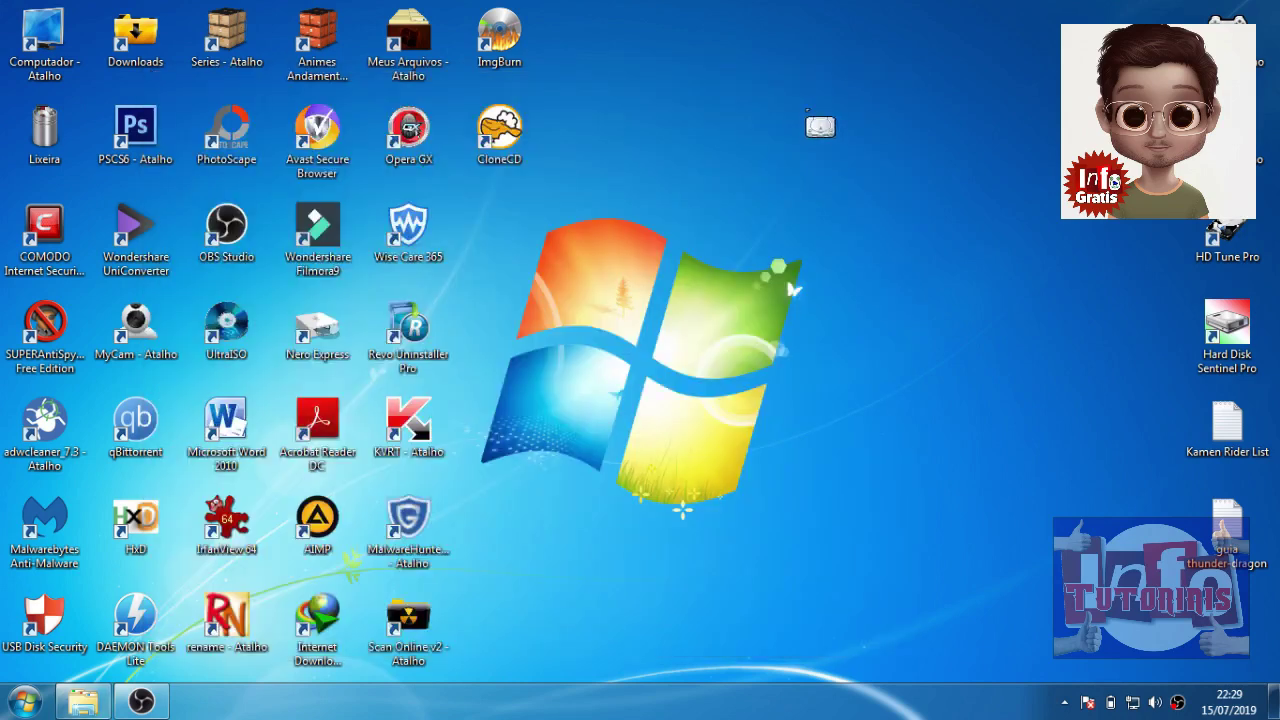
# - Start UltraISO's image conversion and choose the AIRCOMBAT CUE file from Documentos, Converter e Gravar Jogos do PS1, Convertidos as the source
pyautogui.doubleClick(226, 325)
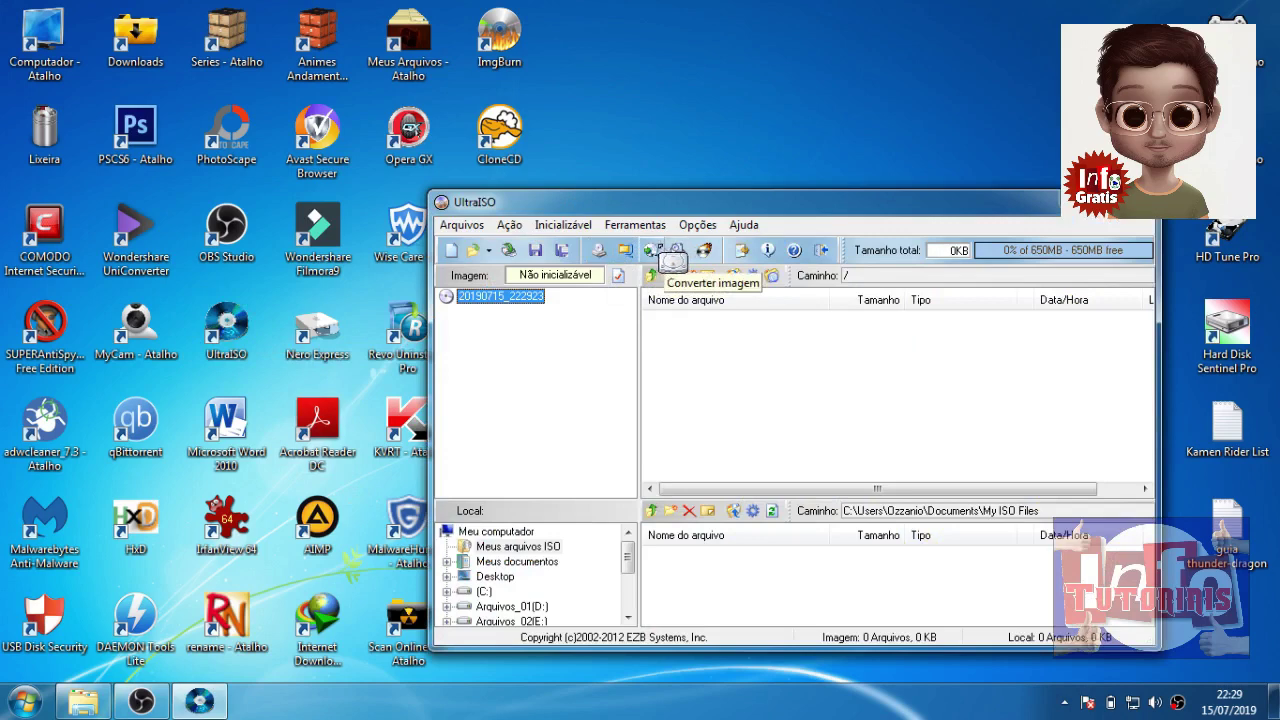
pyautogui.click(650, 250)
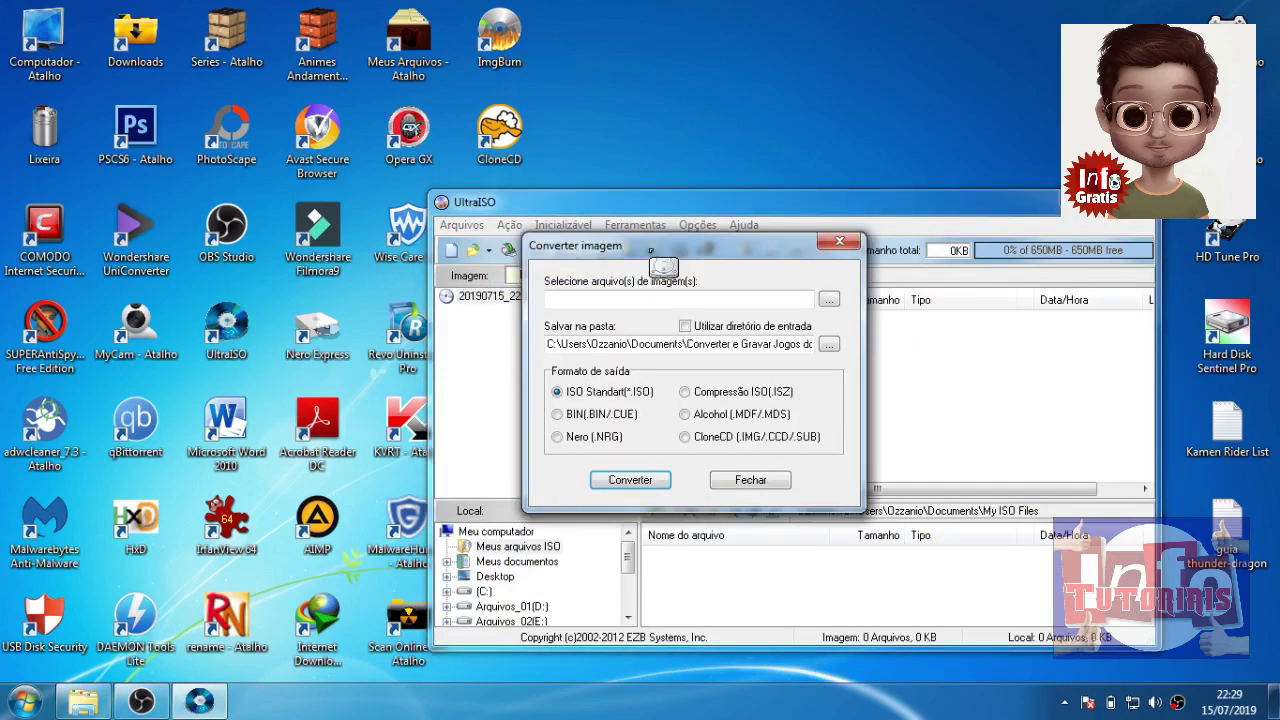
pyautogui.moveTo(713, 283); pyautogui.dragTo(770, 433)
pyautogui.moveTo(660, 357); pyautogui.dragTo(671, 355)
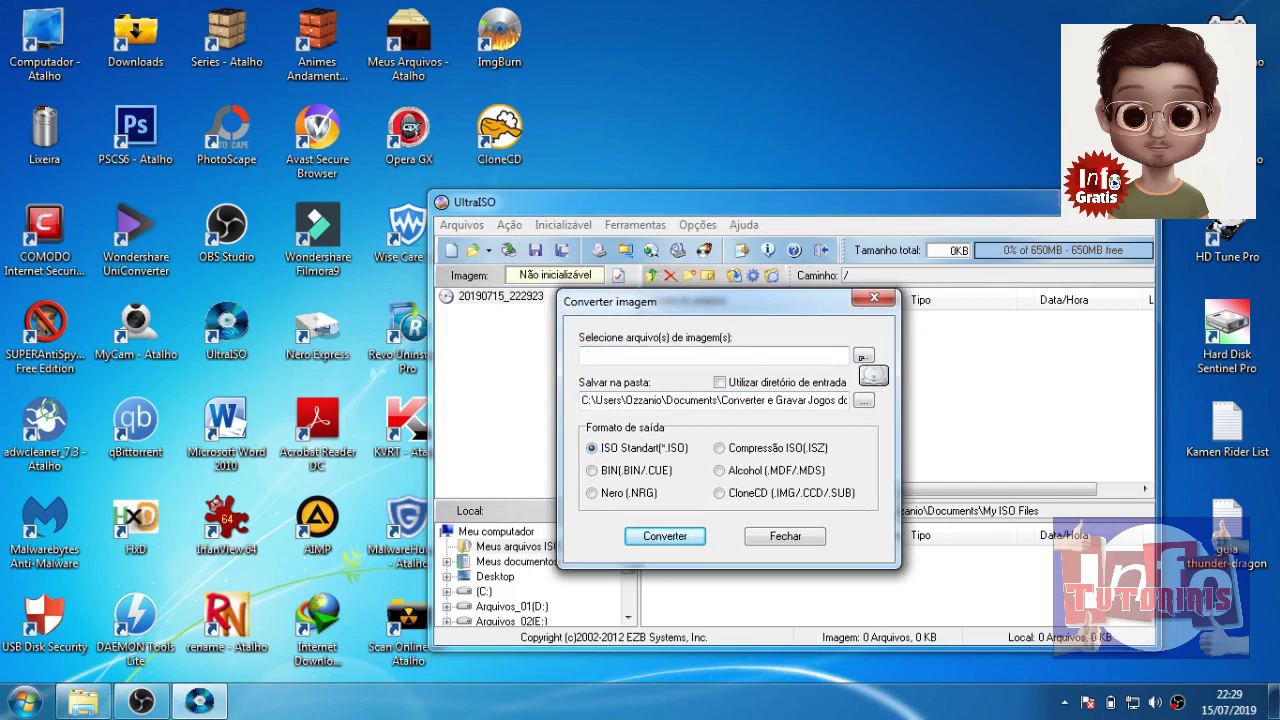
pyautogui.click(862, 357)
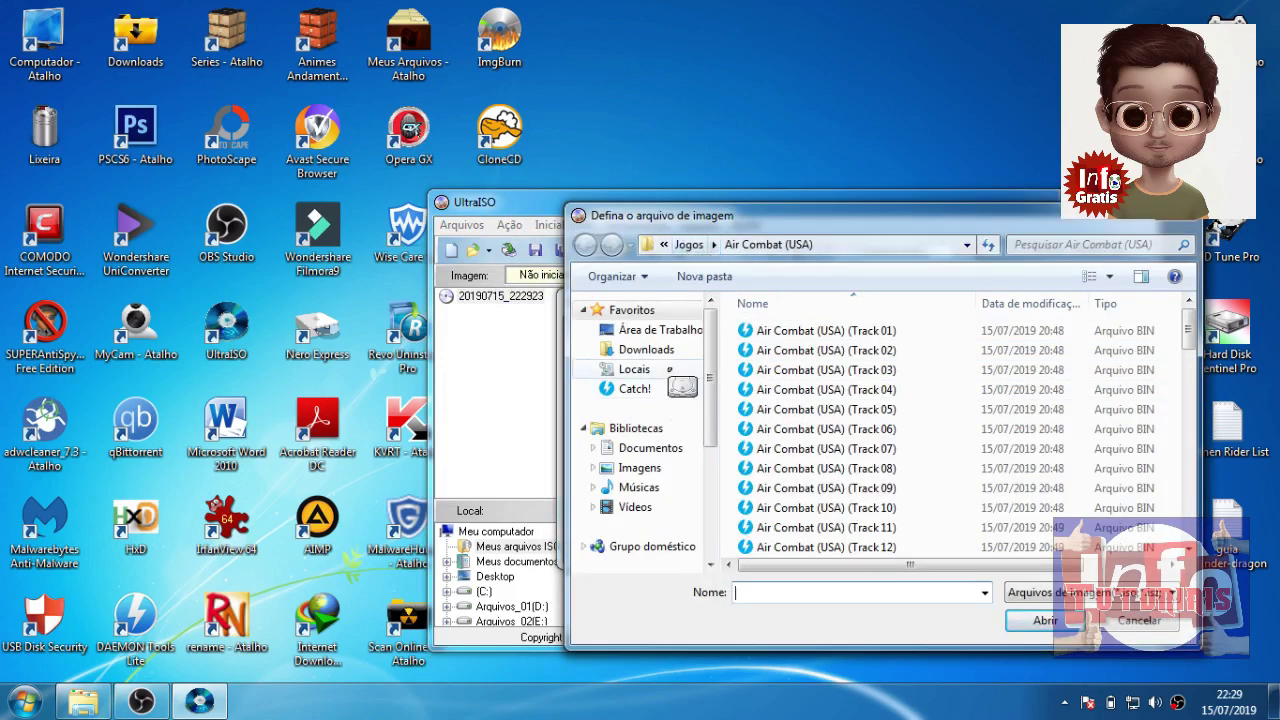
pyautogui.click(655, 447)
pyautogui.doubleClick(808, 402)
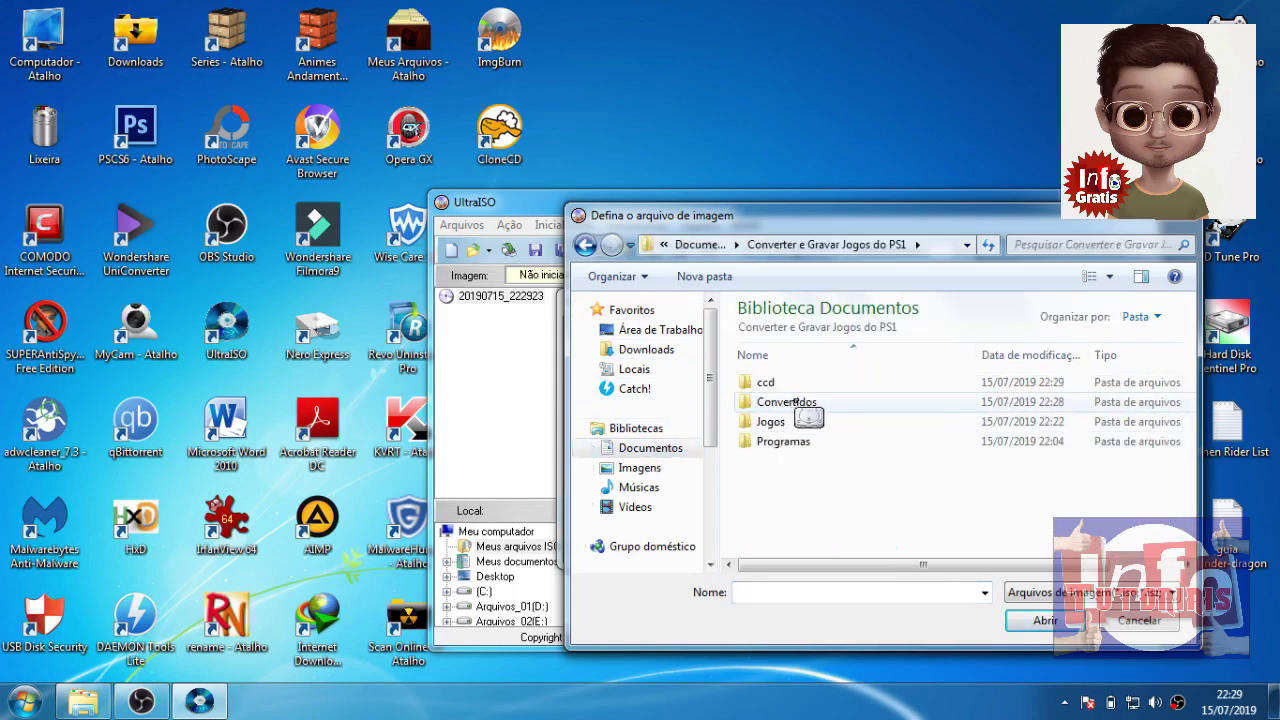
pyautogui.doubleClick(797, 402)
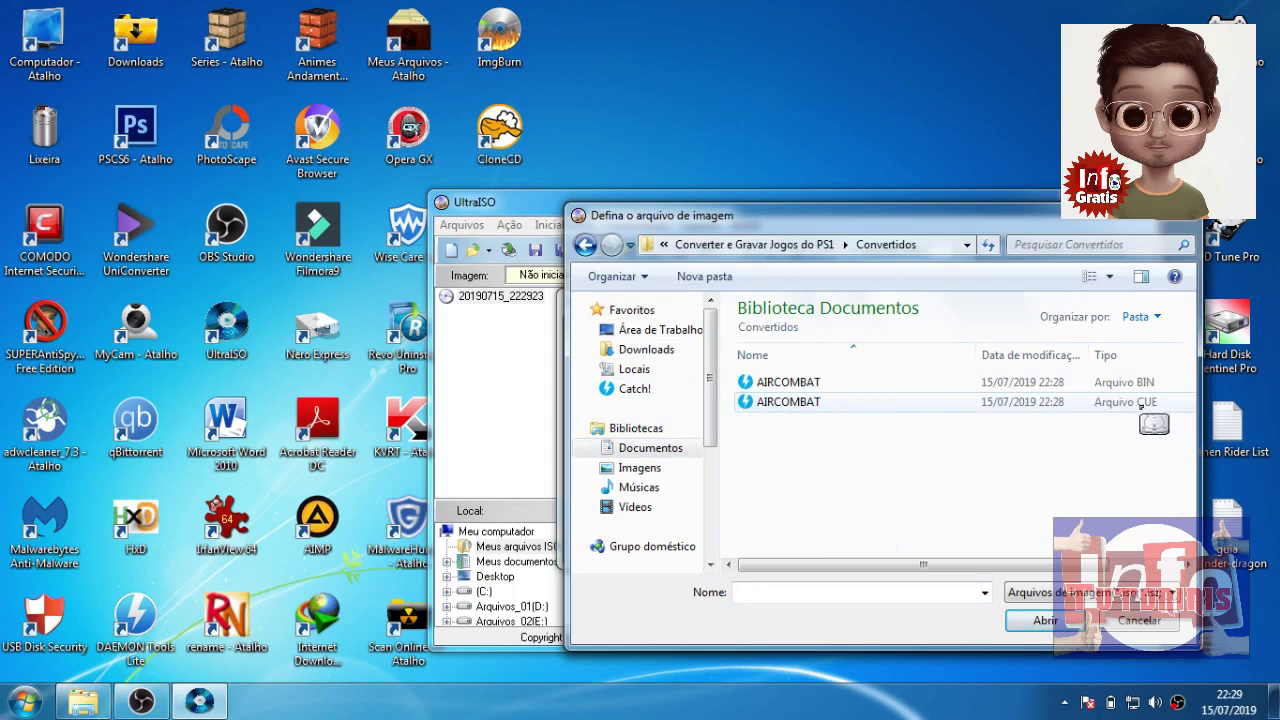
pyautogui.click(1106, 404)
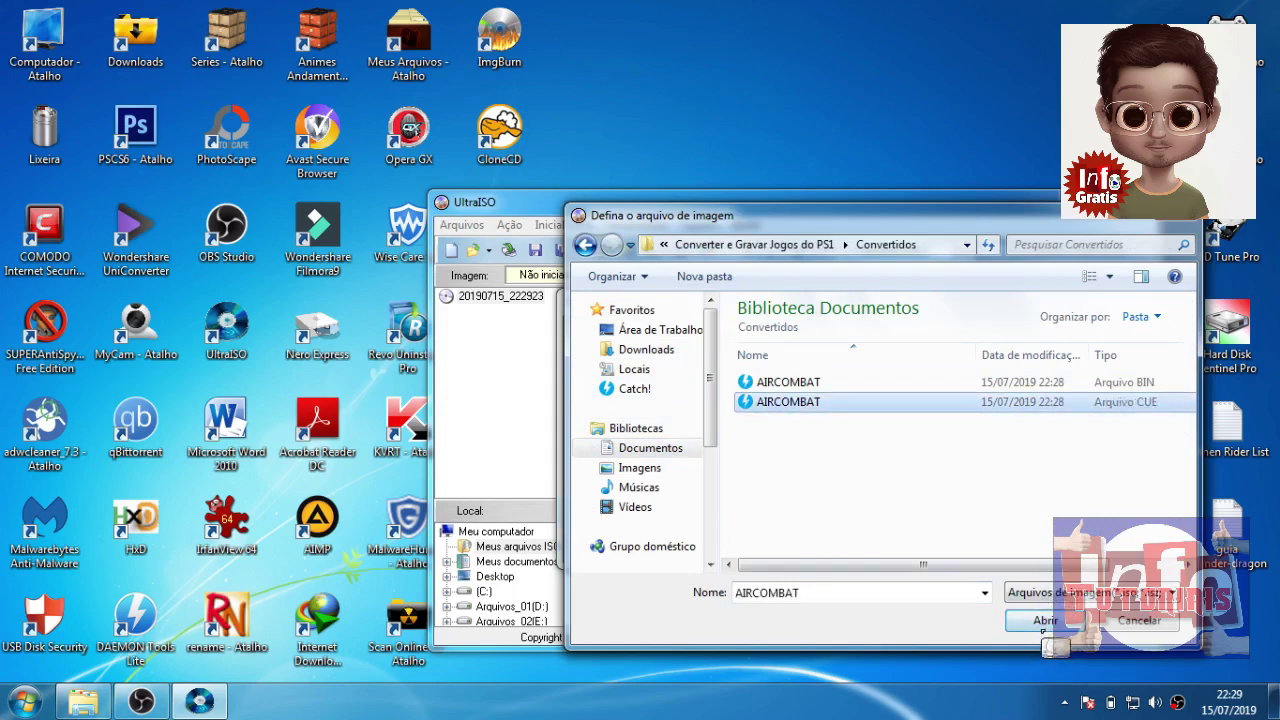
pyautogui.click(1043, 621)
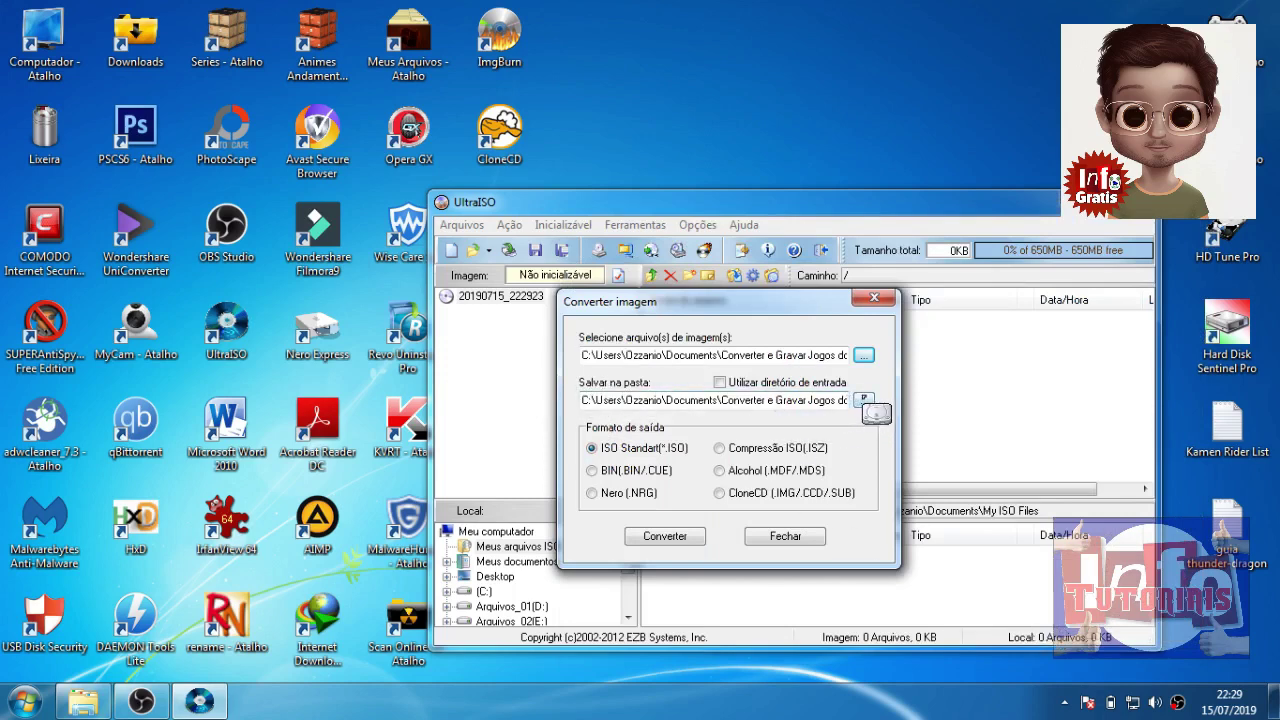
# - Set the conversion's output folder to ccd inside Converter e Gravar Jogos do PS1 in the user's Documentos
pyautogui.click(863, 400)
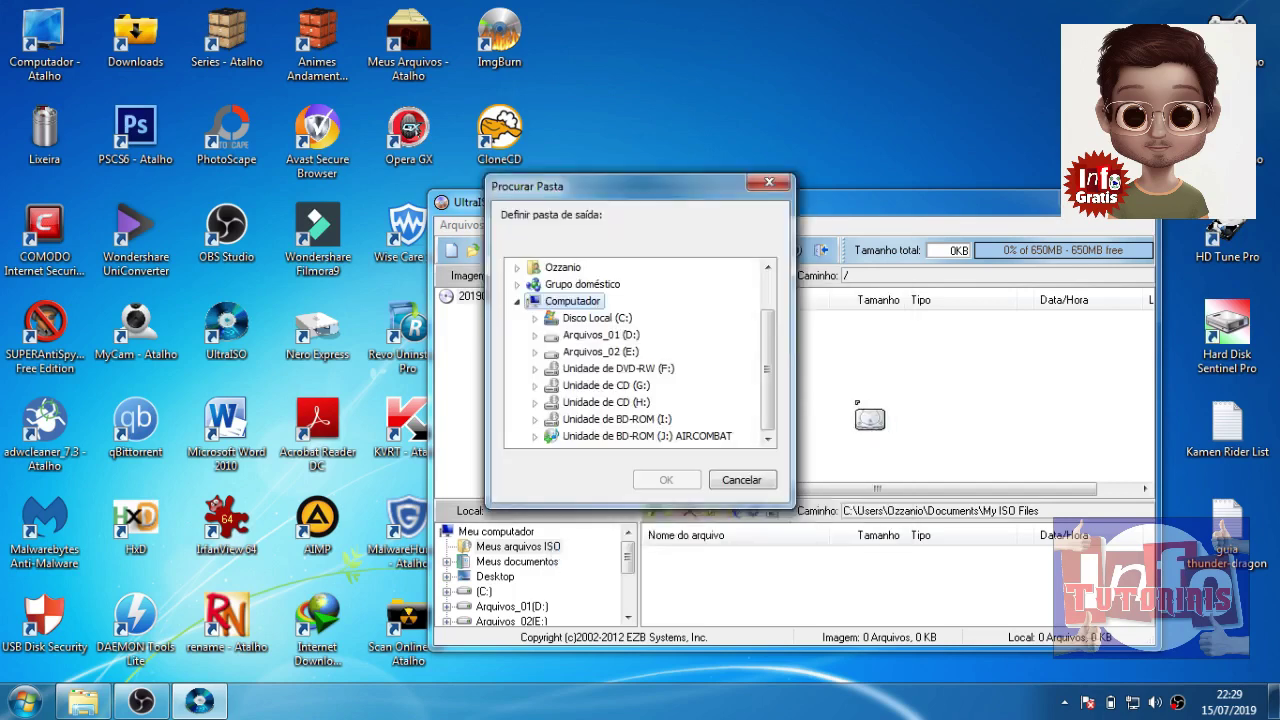
pyautogui.doubleClick(556, 268)
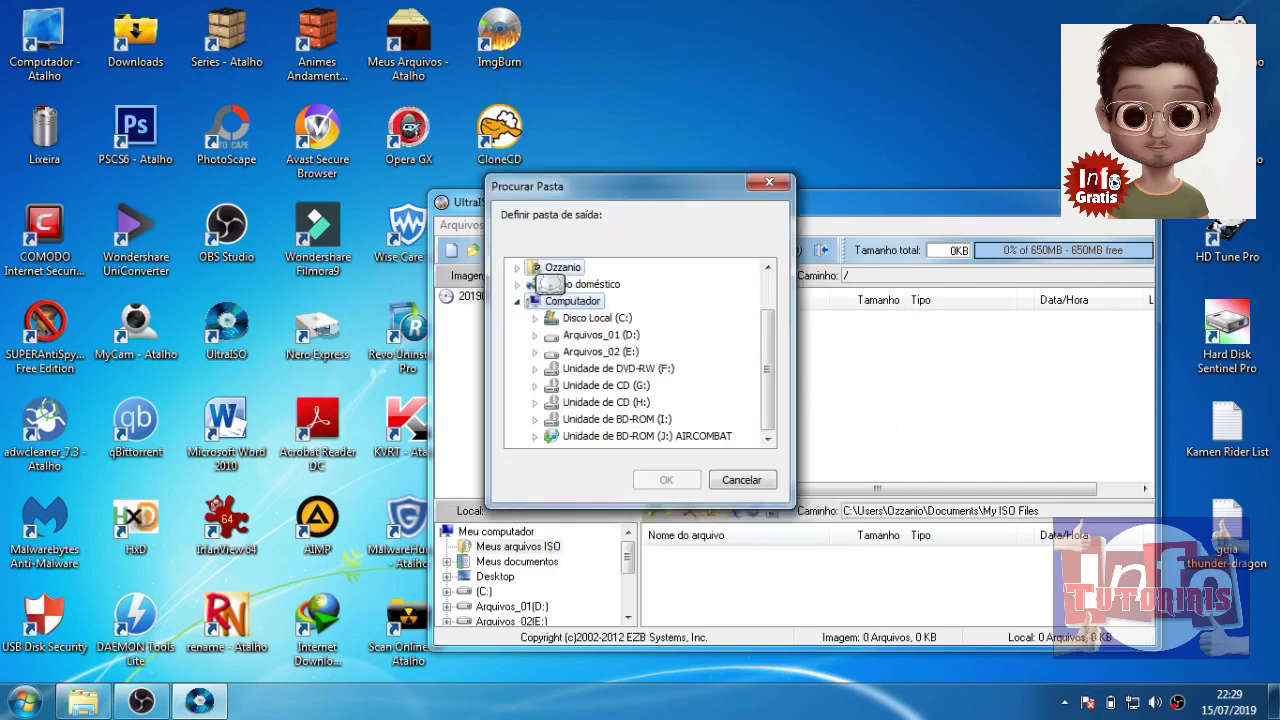
pyautogui.doubleClick(588, 438)
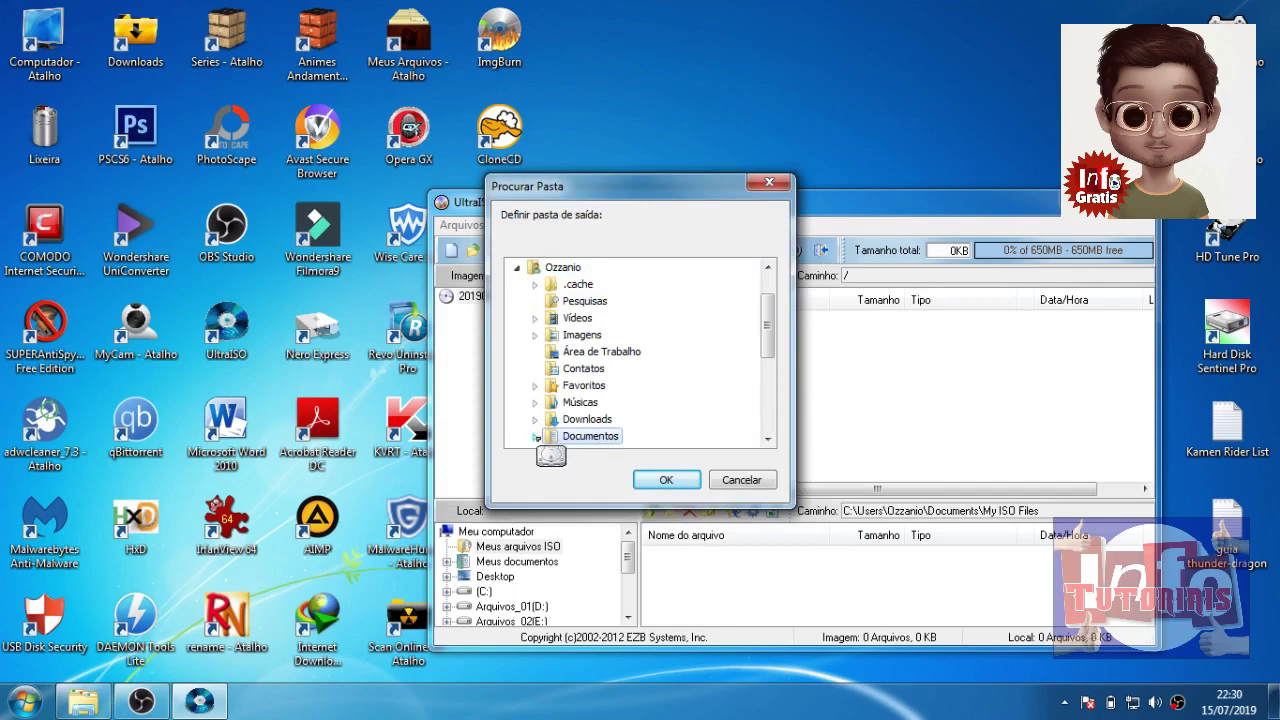
pyautogui.click(553, 301)
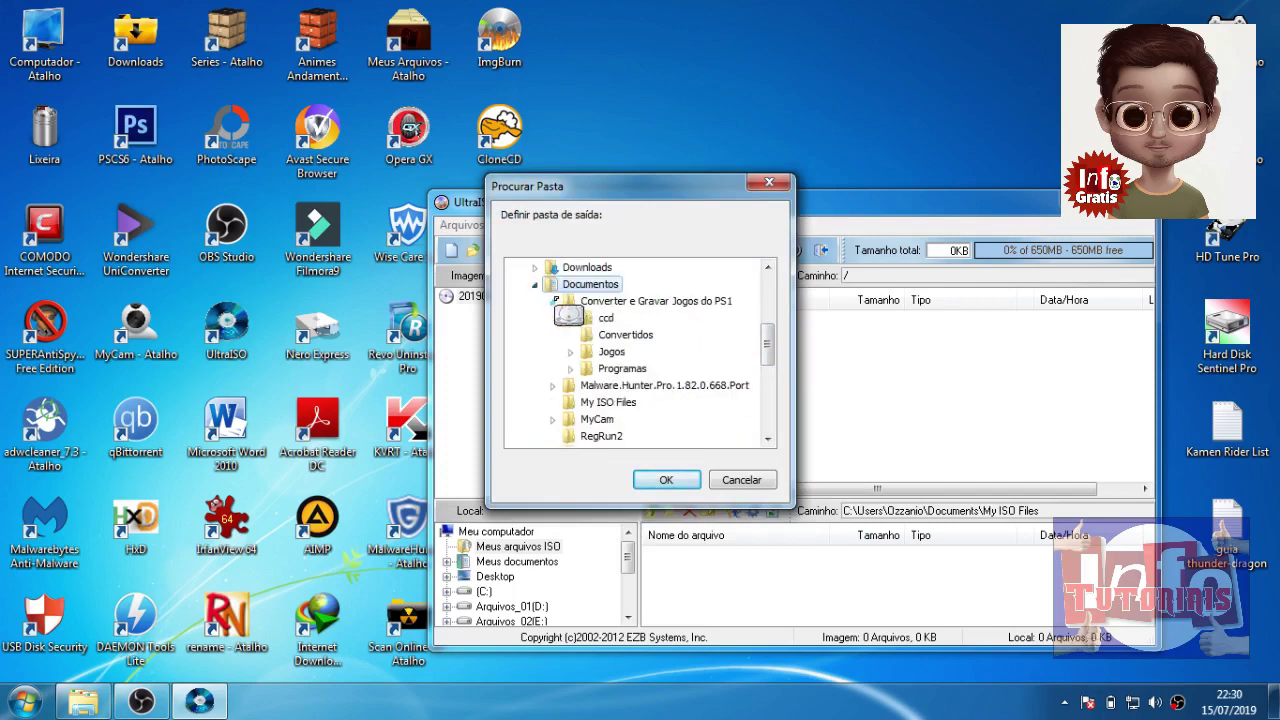
pyautogui.click(606, 318)
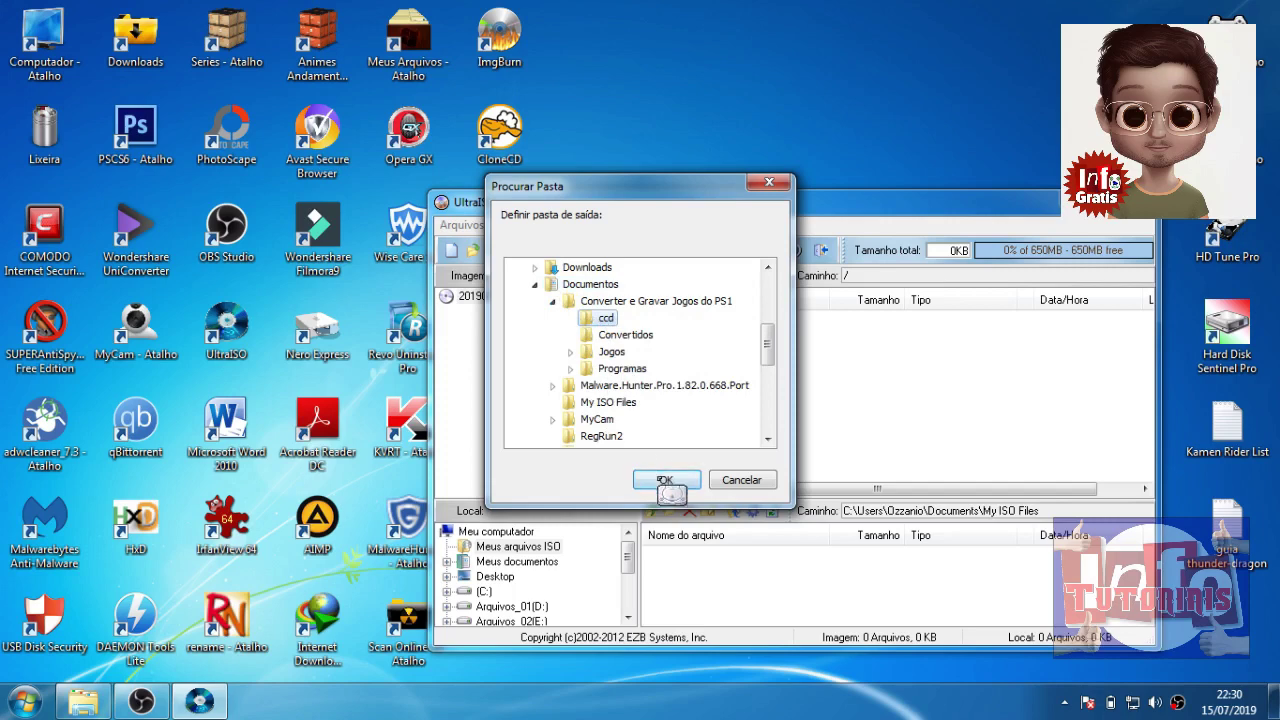
pyautogui.click(662, 480)
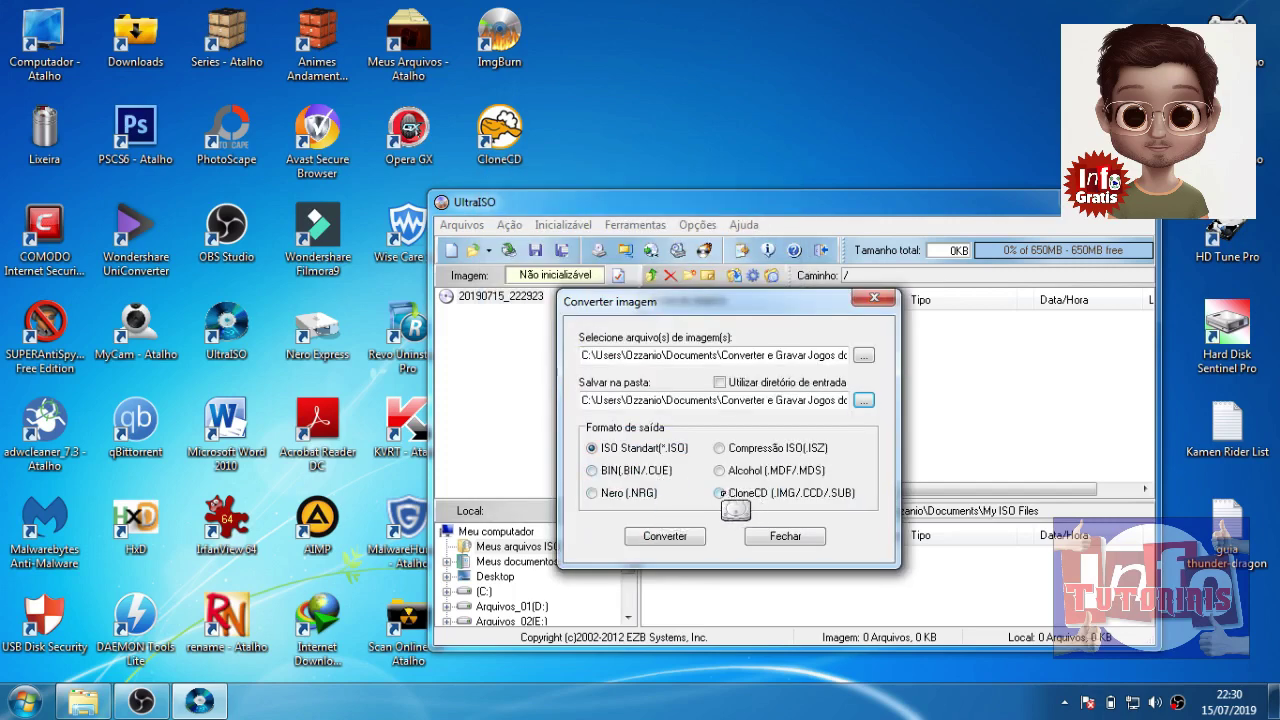
# - Convert the image to CloneCD format (.IMG/.CCD/.SUB), then close the conversion dialog and UltraISO
pyautogui.click(730, 493)
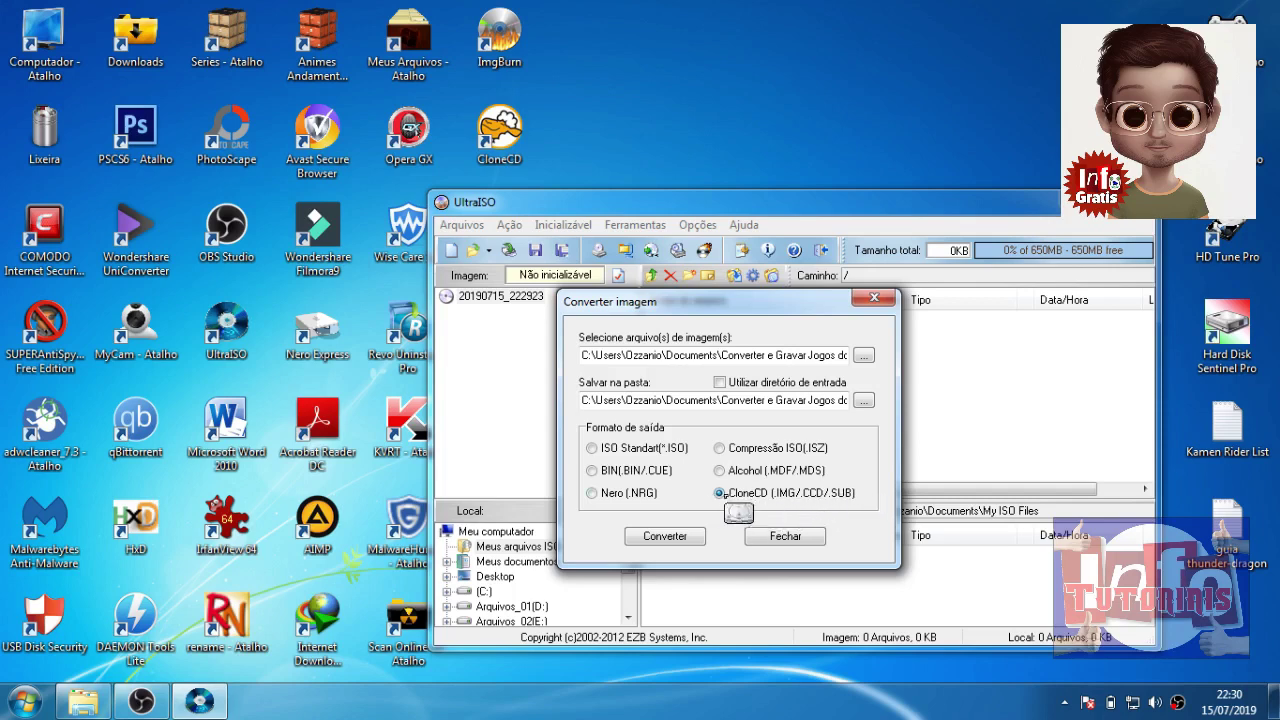
pyautogui.click(684, 538)
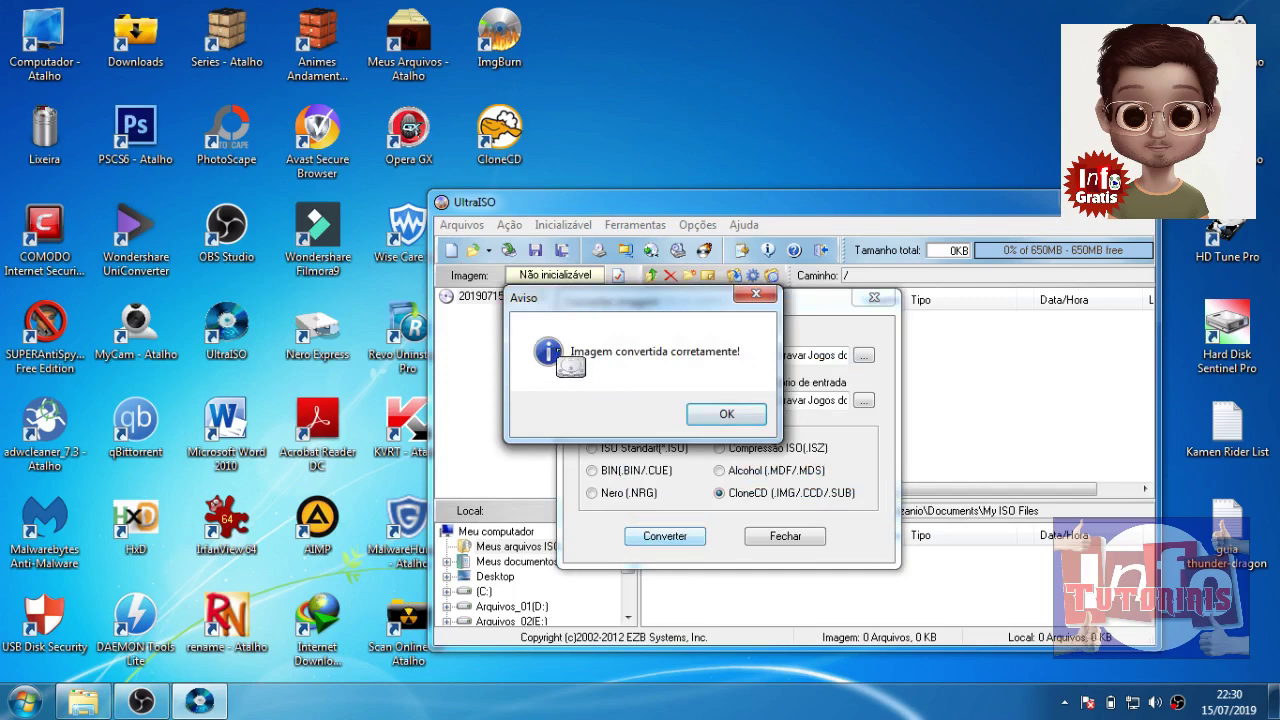
pyautogui.click(728, 415)
pyautogui.click(800, 543)
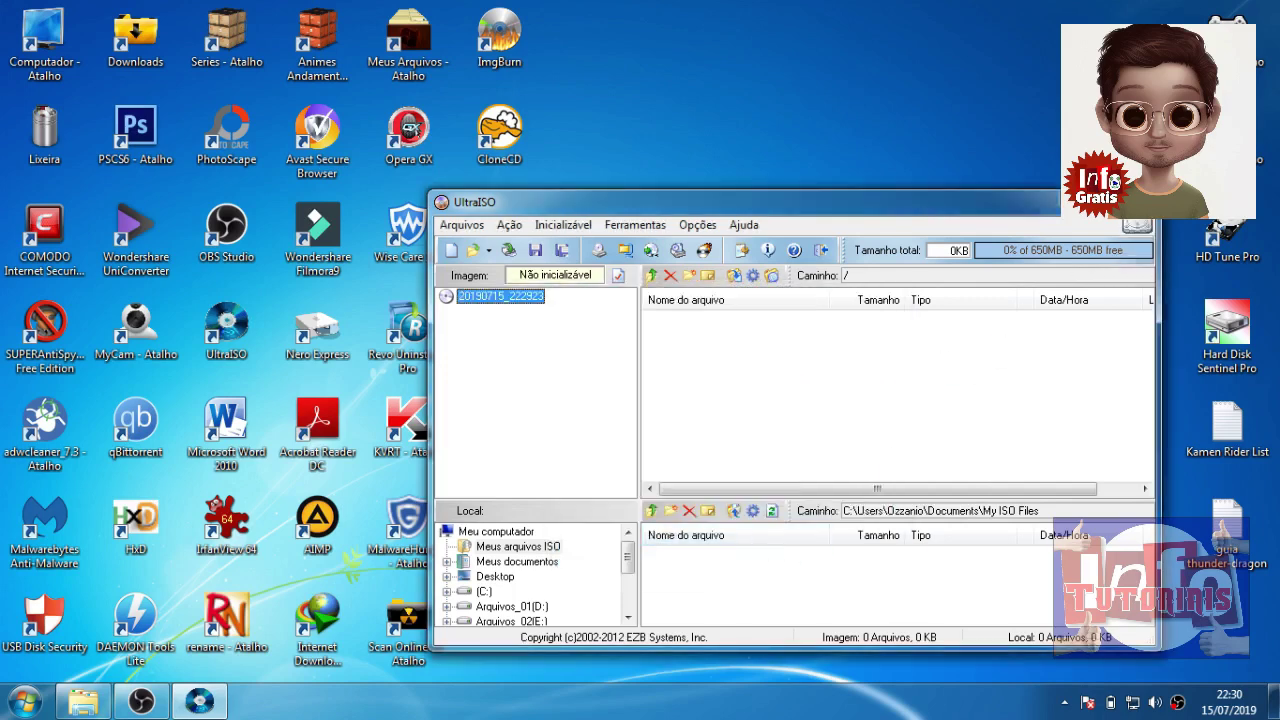
pyautogui.click(1140, 201)
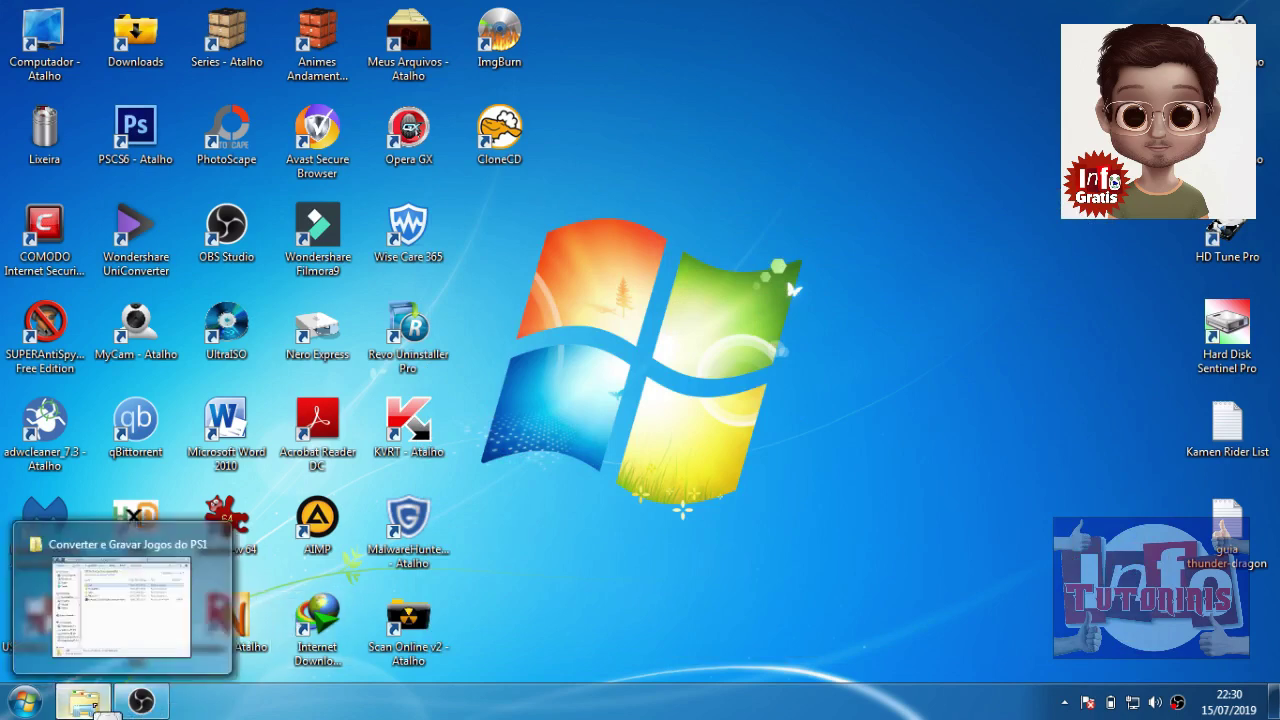
# - Check the converted AIRCOMBAT CCD, IMG and SUB files in the ccd folder, then close the folder window
pyautogui.click(104, 712)
pyautogui.doubleClick(378, 253)
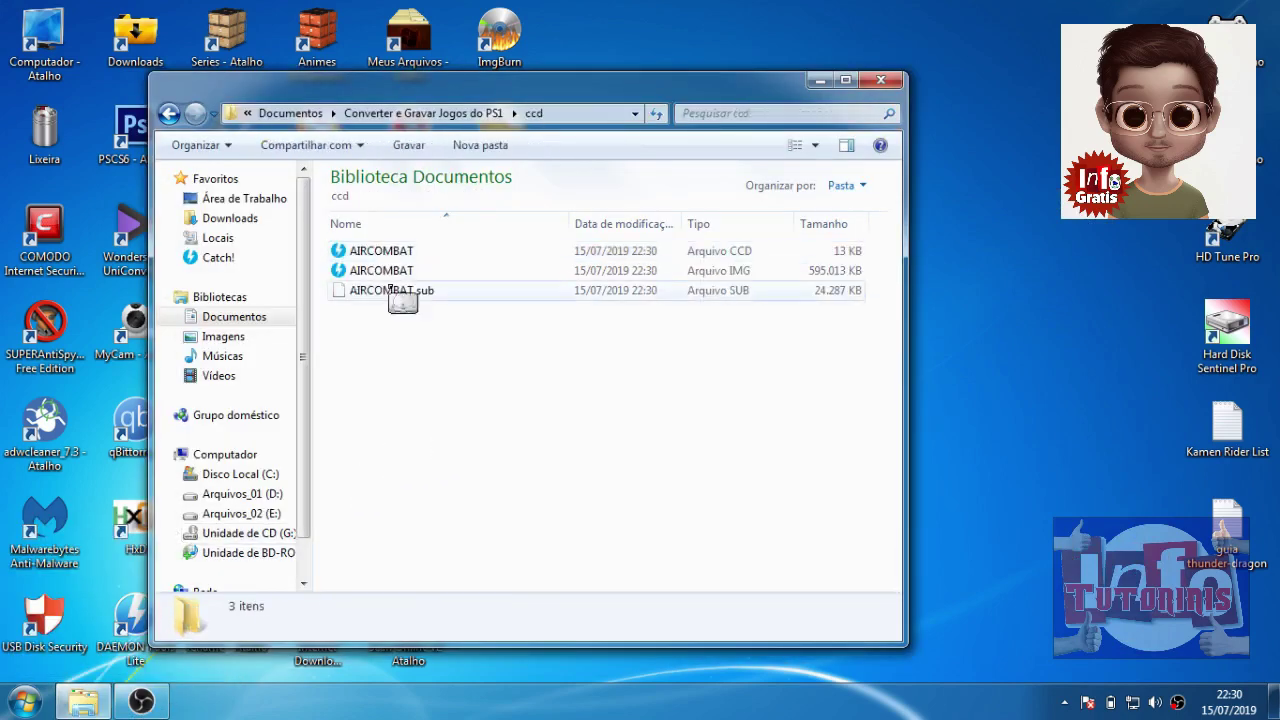
pyautogui.moveTo(466, 336); pyautogui.dragTo(400, 257)
pyautogui.click(500, 430)
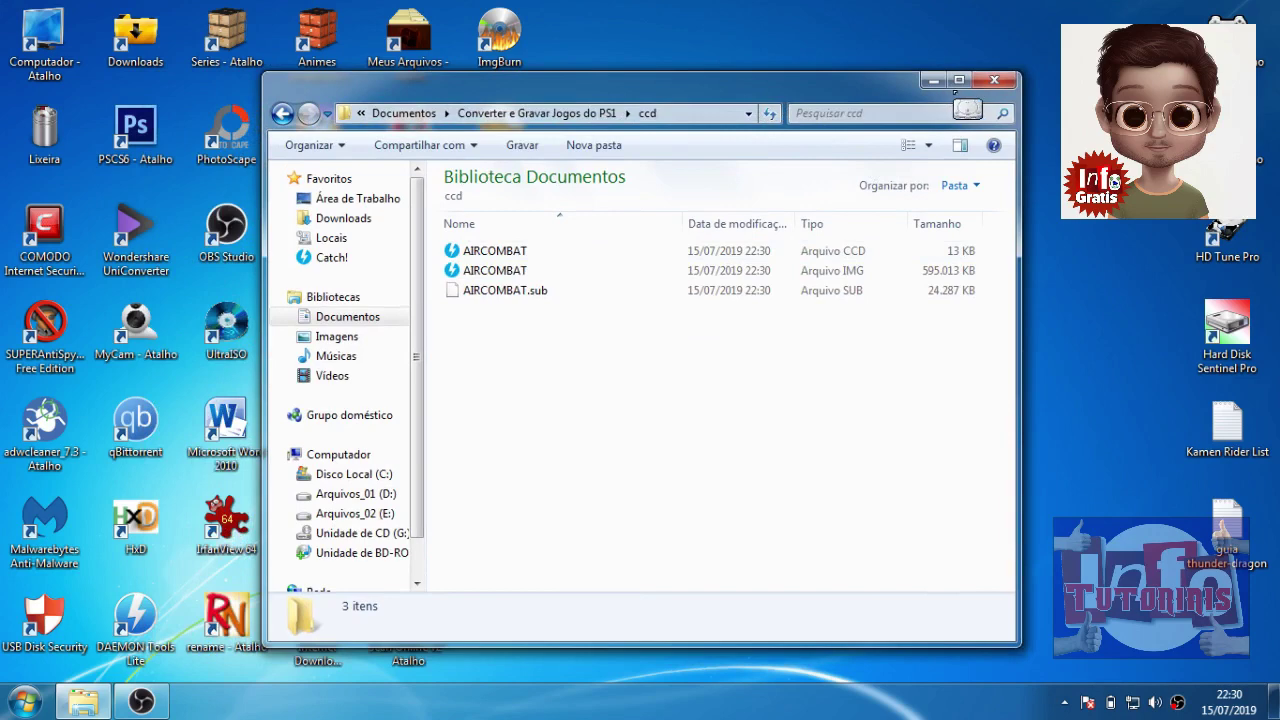
pyautogui.click(996, 84)
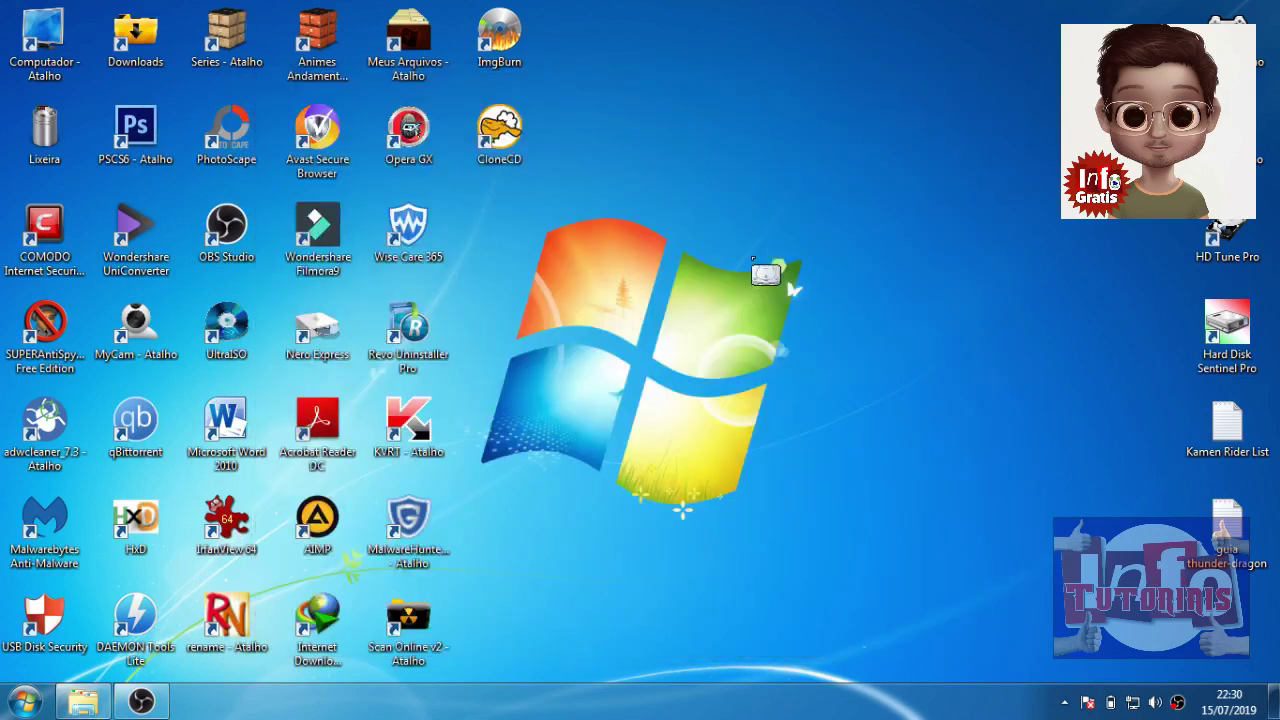
# - Launch CloneCD and change its skin to Playstation
pyautogui.doubleClick(503, 131)
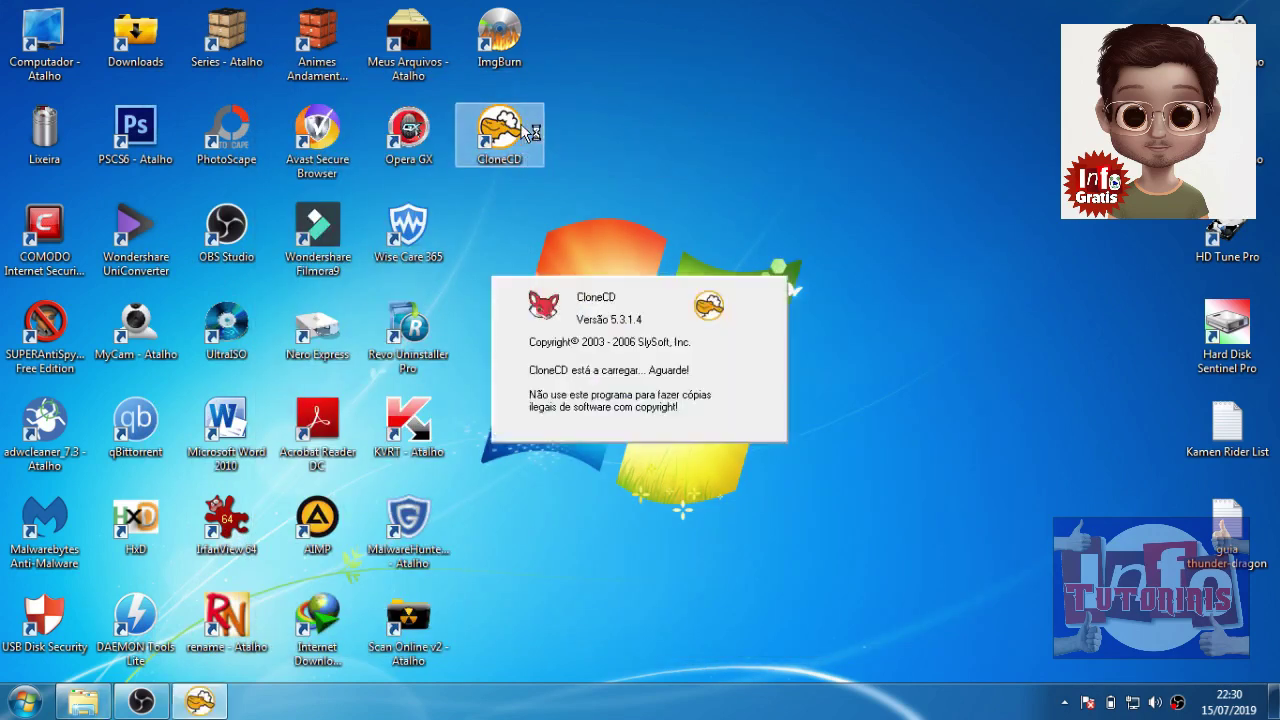
pyautogui.moveTo(727, 98); pyautogui.dragTo(835, 95)
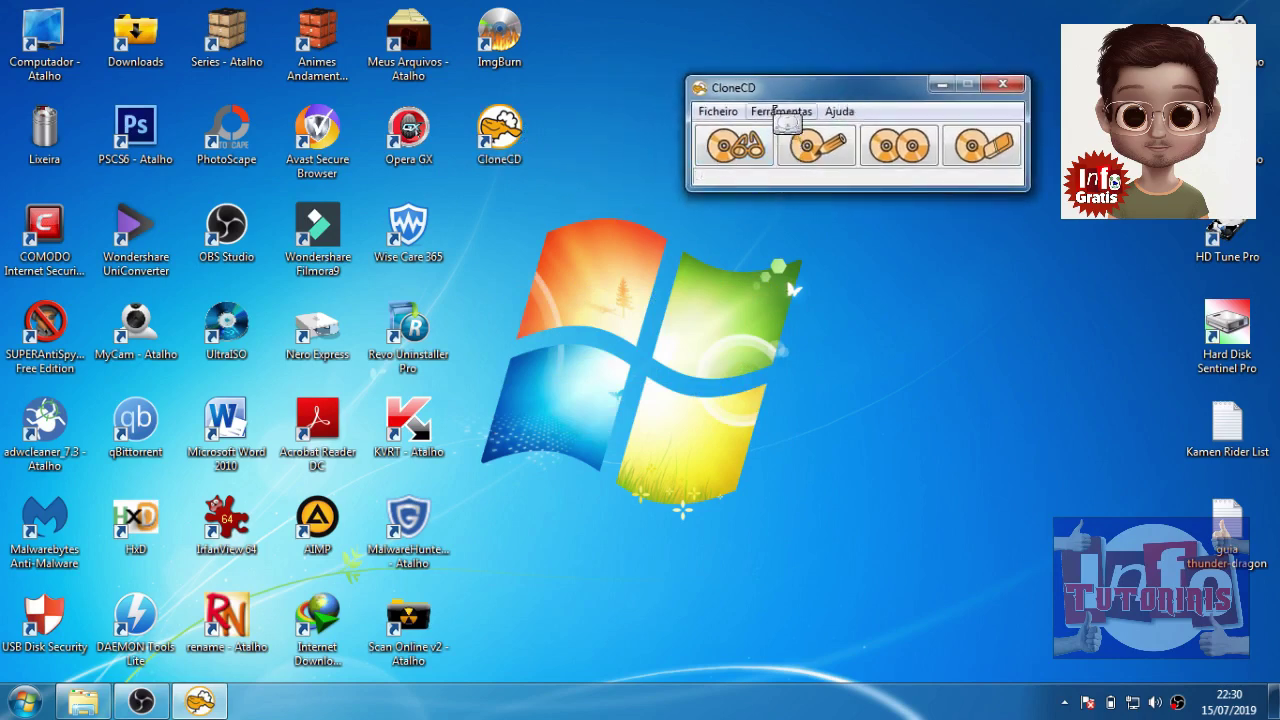
pyautogui.click(778, 110)
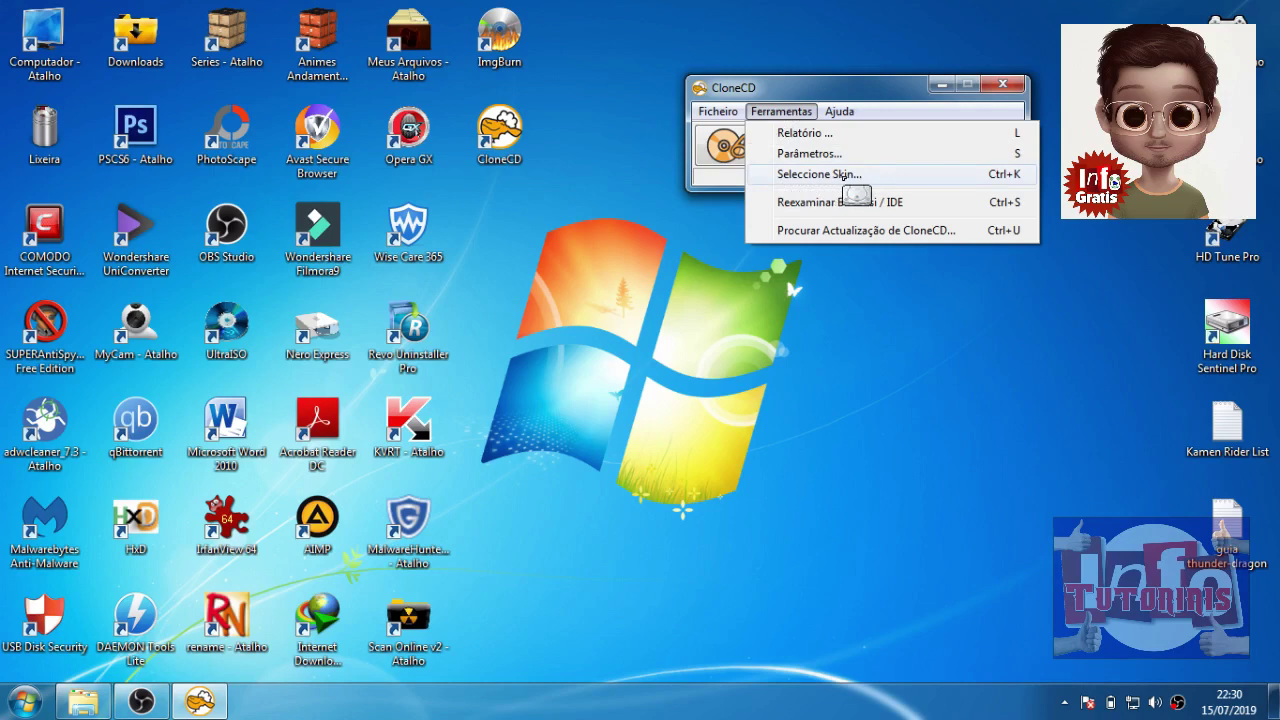
pyautogui.click(852, 180)
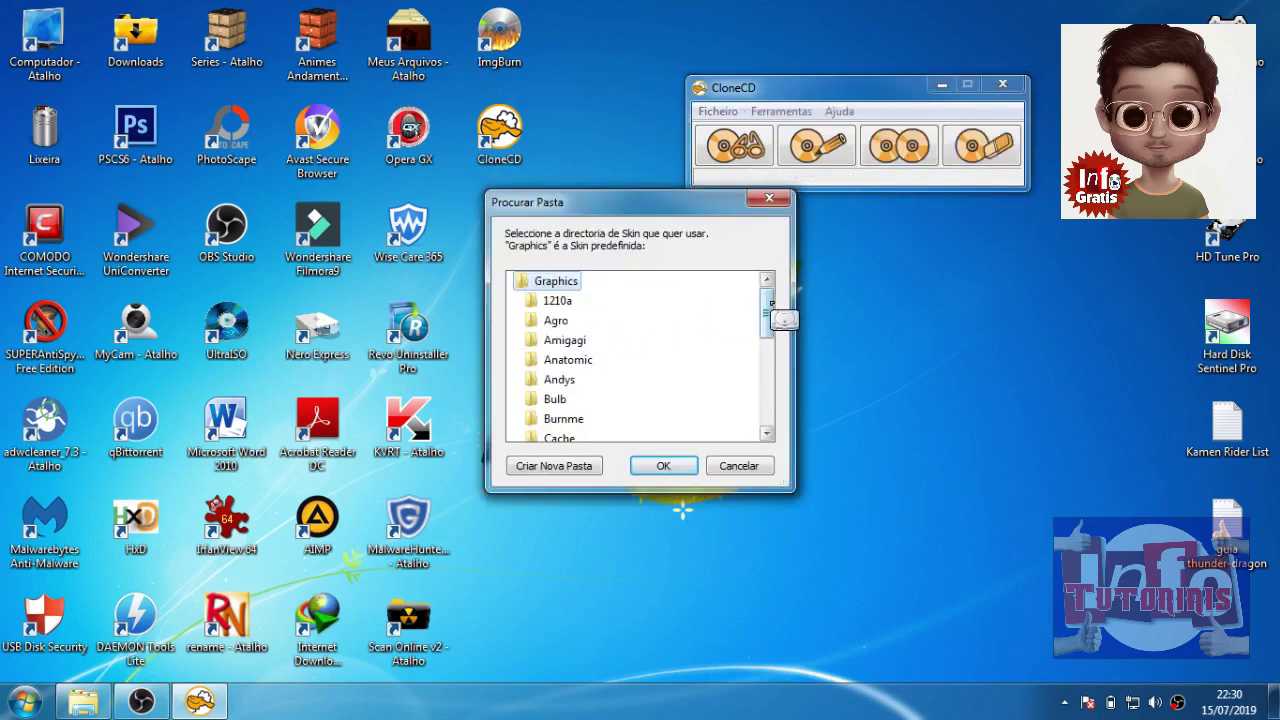
pyautogui.moveTo(771, 304); pyautogui.dragTo(778, 415)
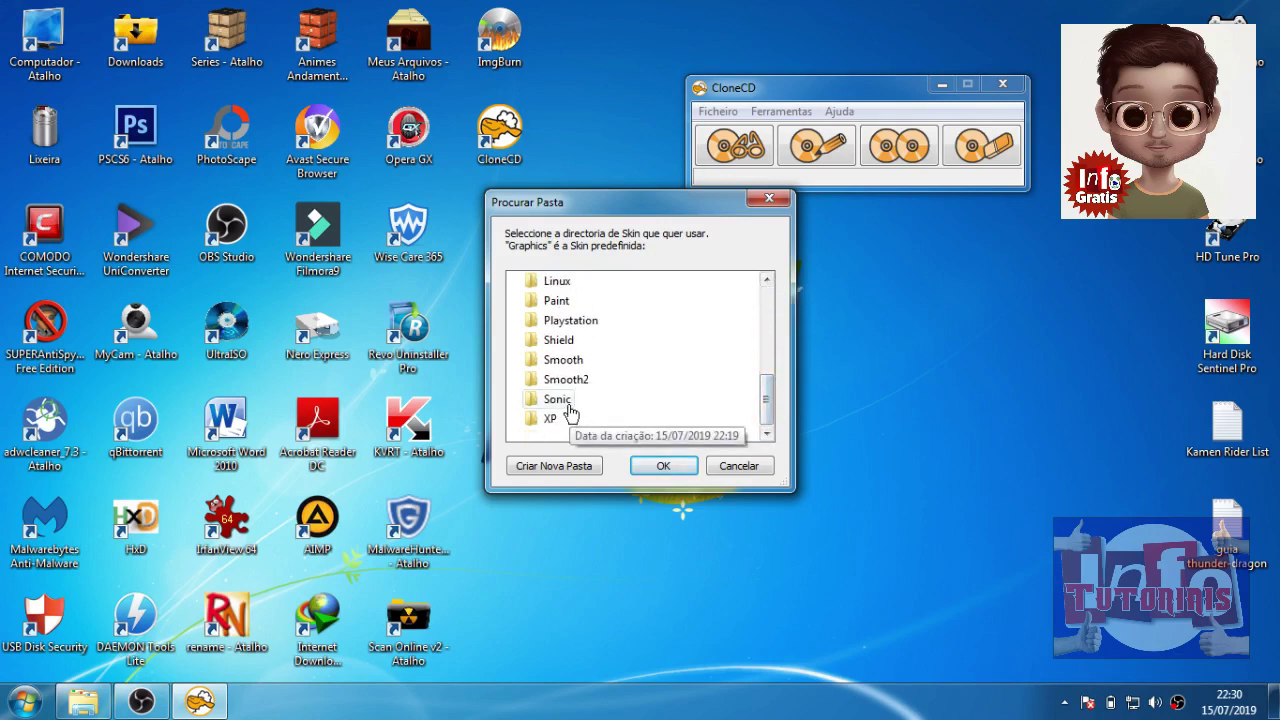
pyautogui.click(571, 322)
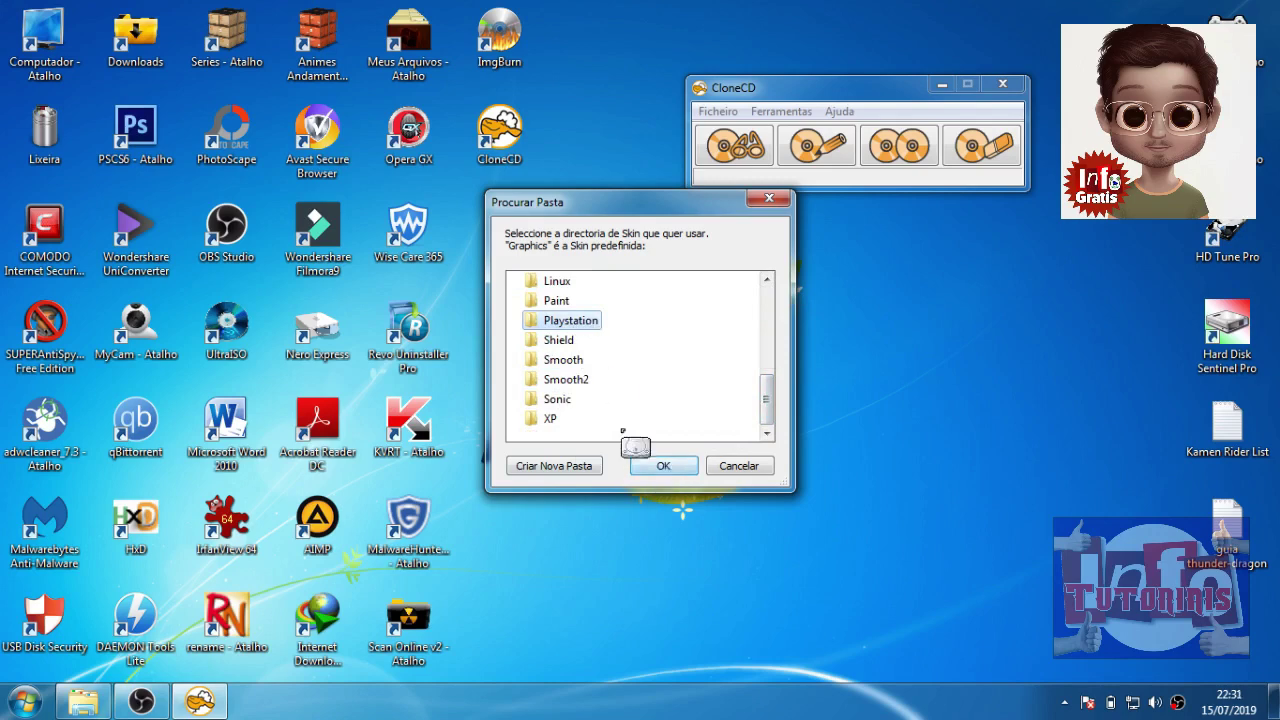
pyautogui.click(655, 467)
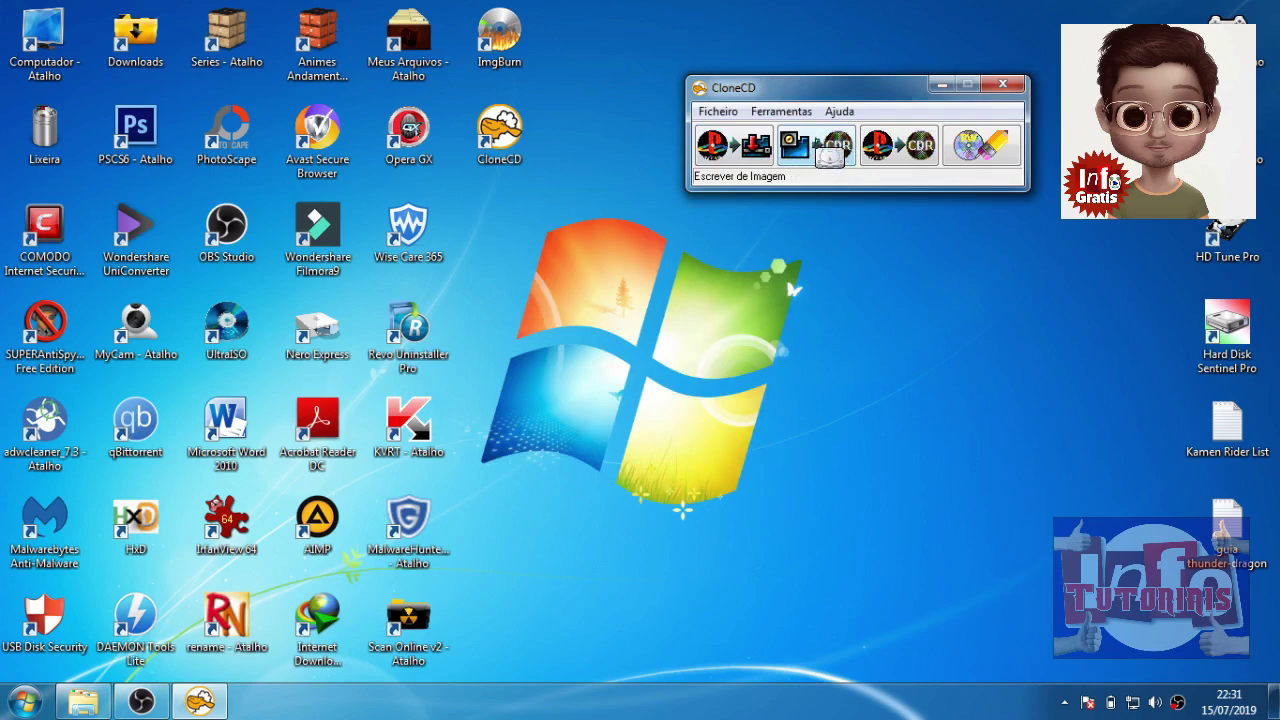
# - Start writing from an image and load the AIRCOMBAT CCD file from Documentos, Converter e Gravar Jogos do PS1, ccd
pyautogui.click(829, 155)
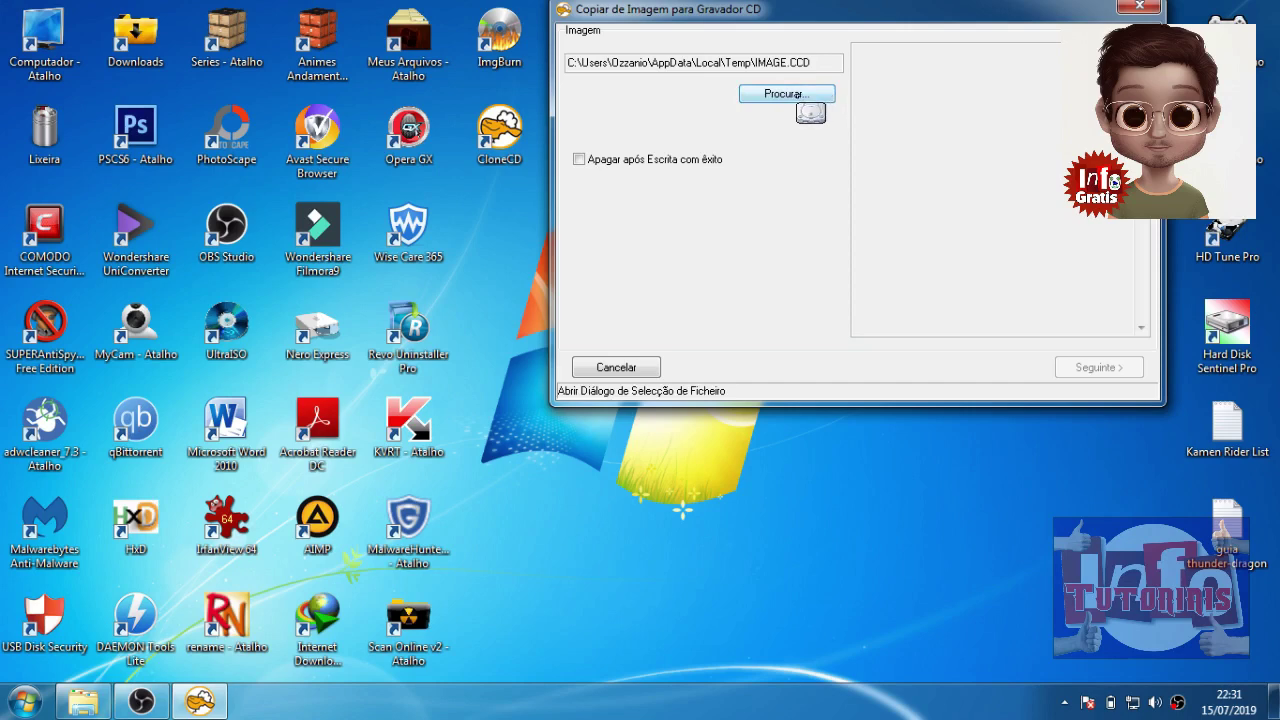
pyautogui.click(786, 93)
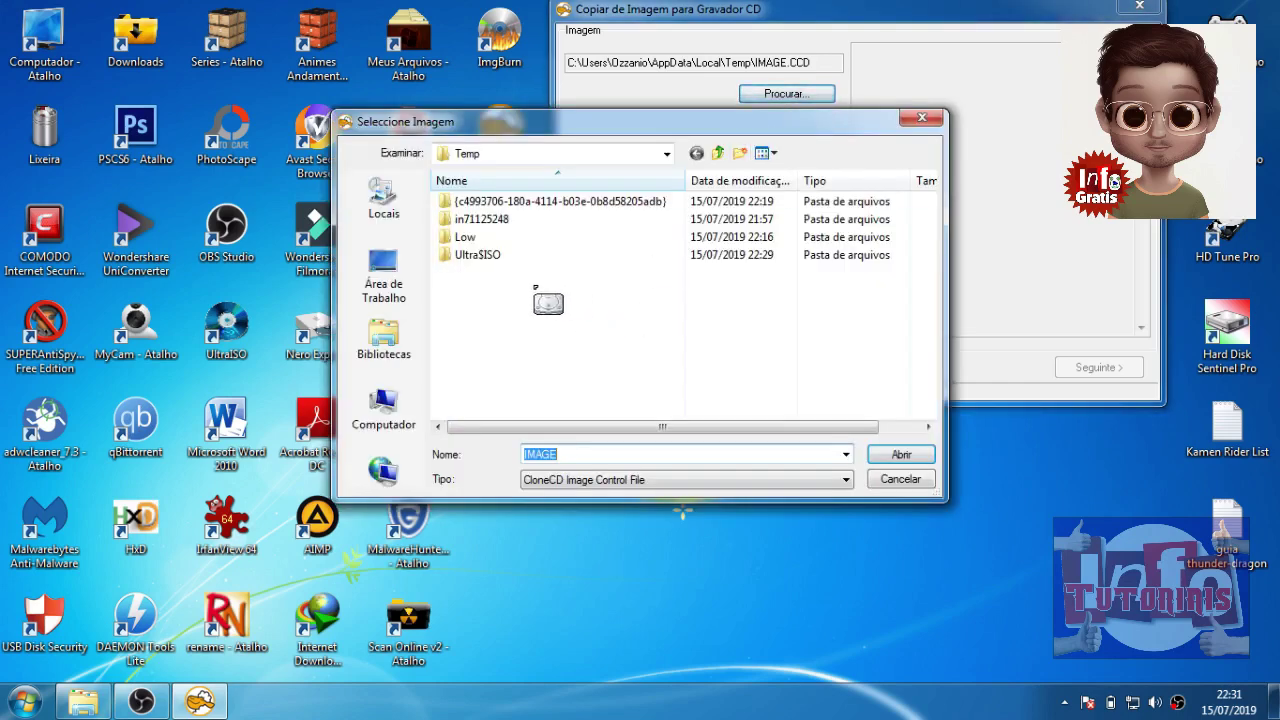
pyautogui.click(385, 336)
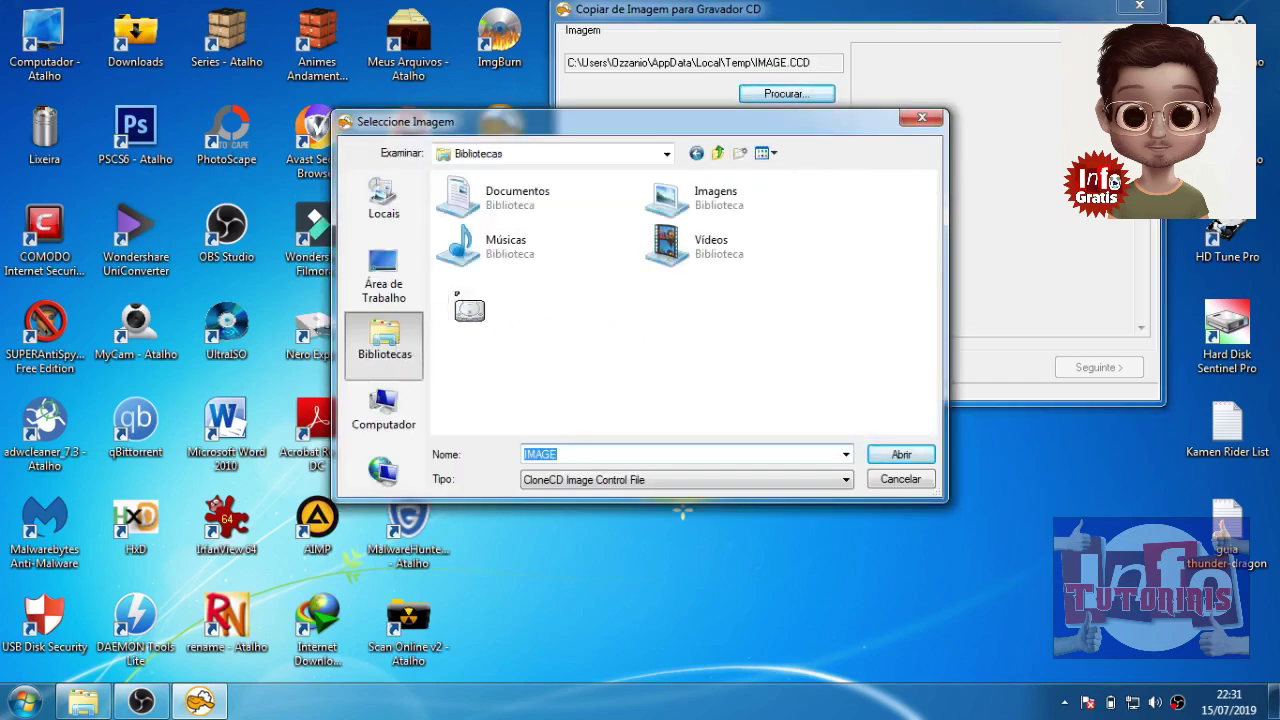
pyautogui.doubleClick(500, 197)
pyautogui.doubleClick(509, 219)
pyautogui.doubleClick(472, 200)
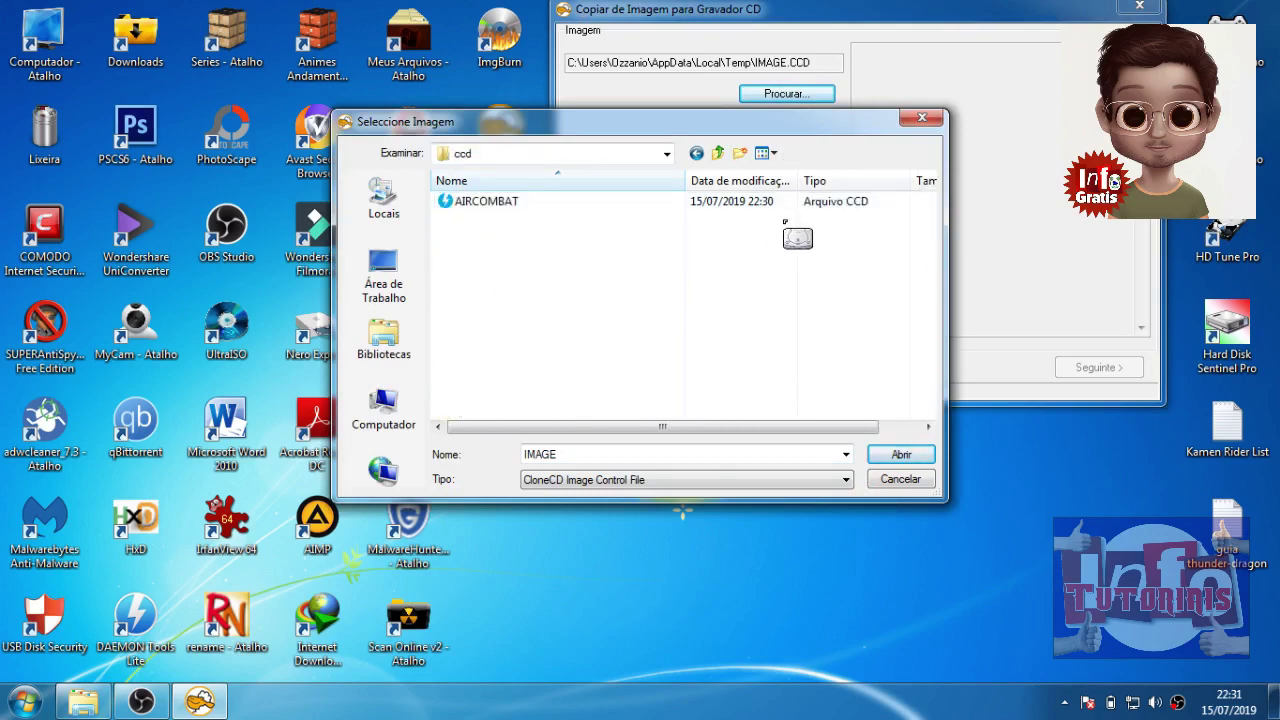
pyautogui.click(858, 202)
pyautogui.moveTo(700, 432); pyautogui.dragTo(795, 424)
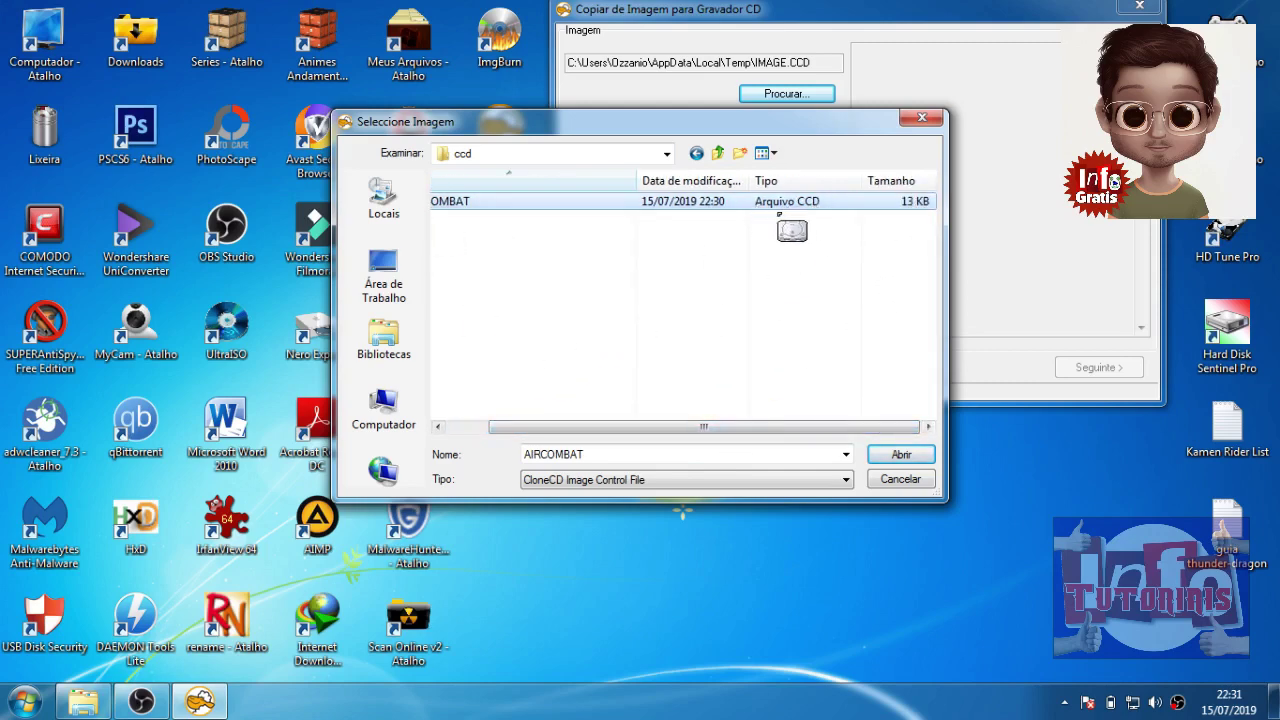
pyautogui.click(903, 456)
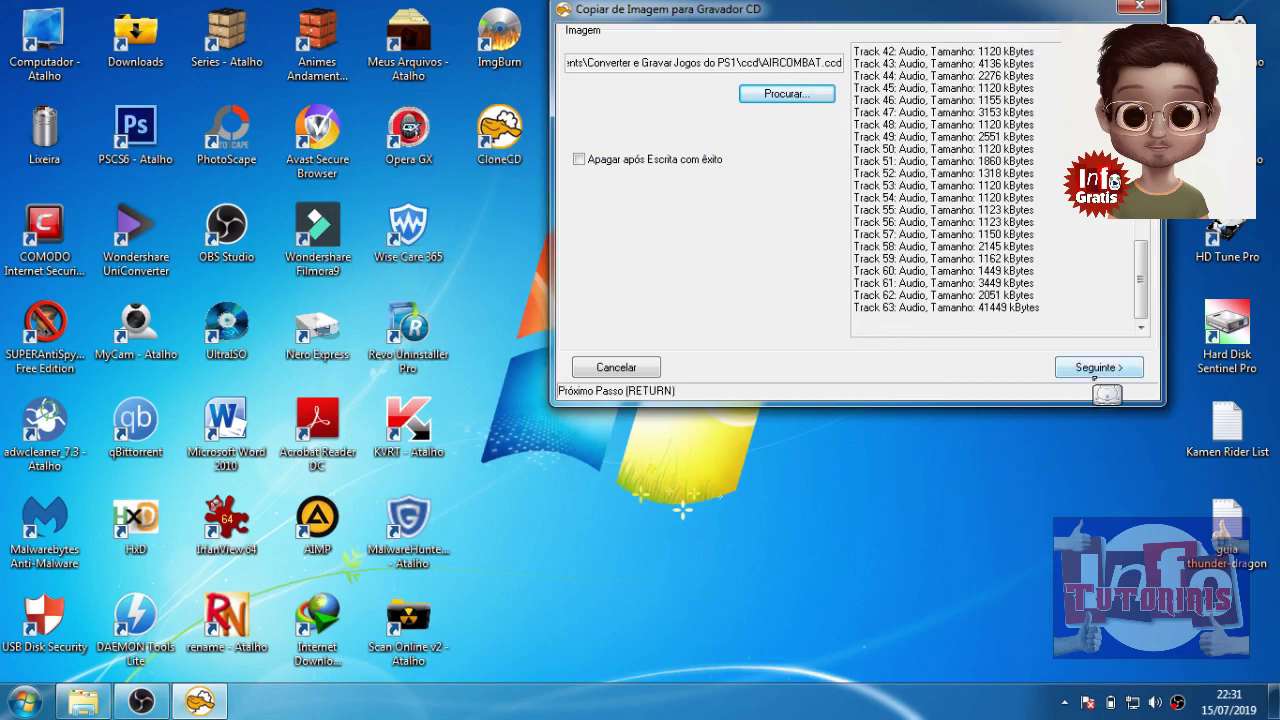
# - Continue to the CD recorder selection and set the write speed to 16x (2816 kByte/s)
pyautogui.click(1097, 367)
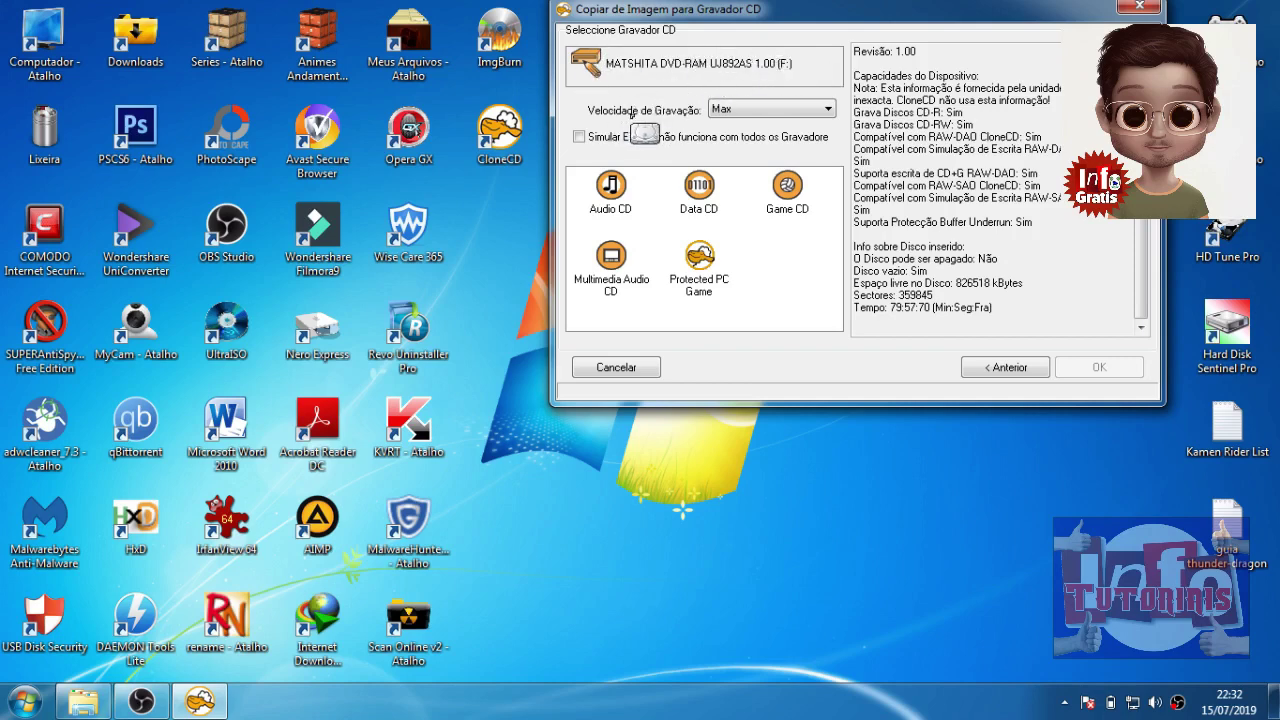
pyautogui.click(739, 108)
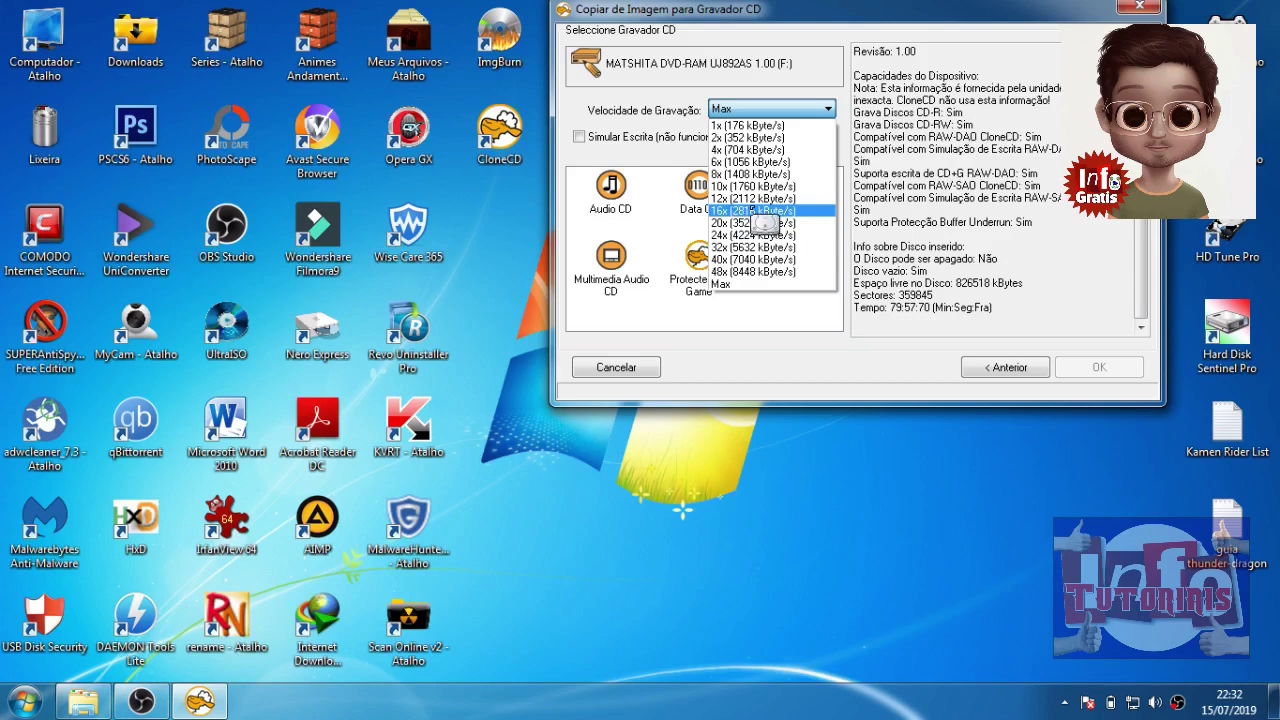
pyautogui.click(760, 212)
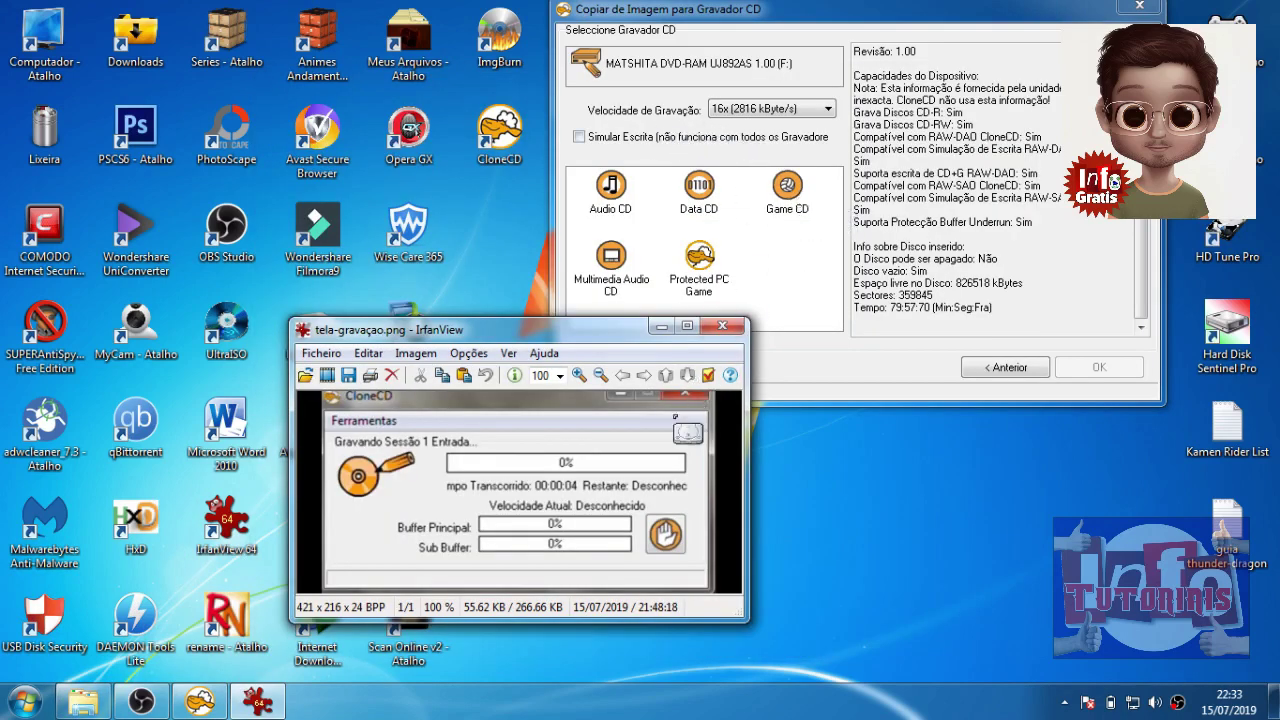
# - Move the tela-gravaçao.png image window clear of the CloneCD dialog, examine the pictured burning progress screen, then close the image
pyautogui.moveTo(596, 332); pyautogui.dragTo(526, 304)
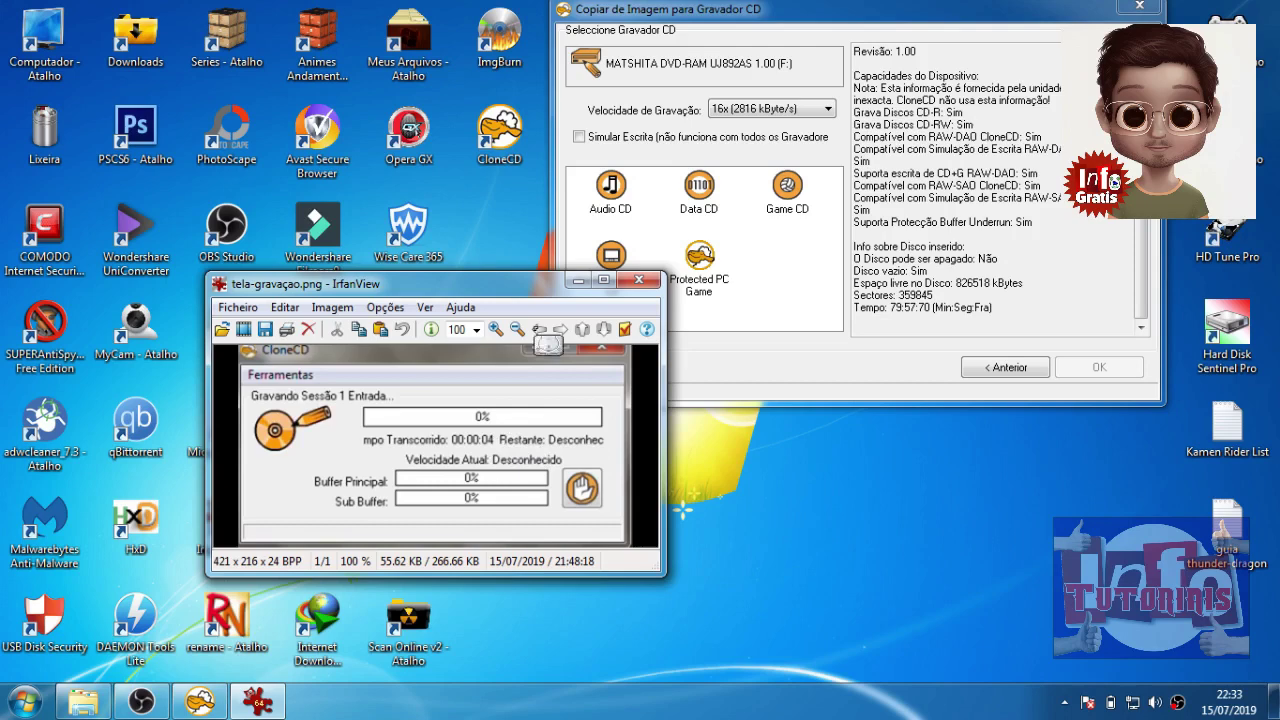
pyautogui.moveTo(508, 298); pyautogui.dragTo(382, 154)
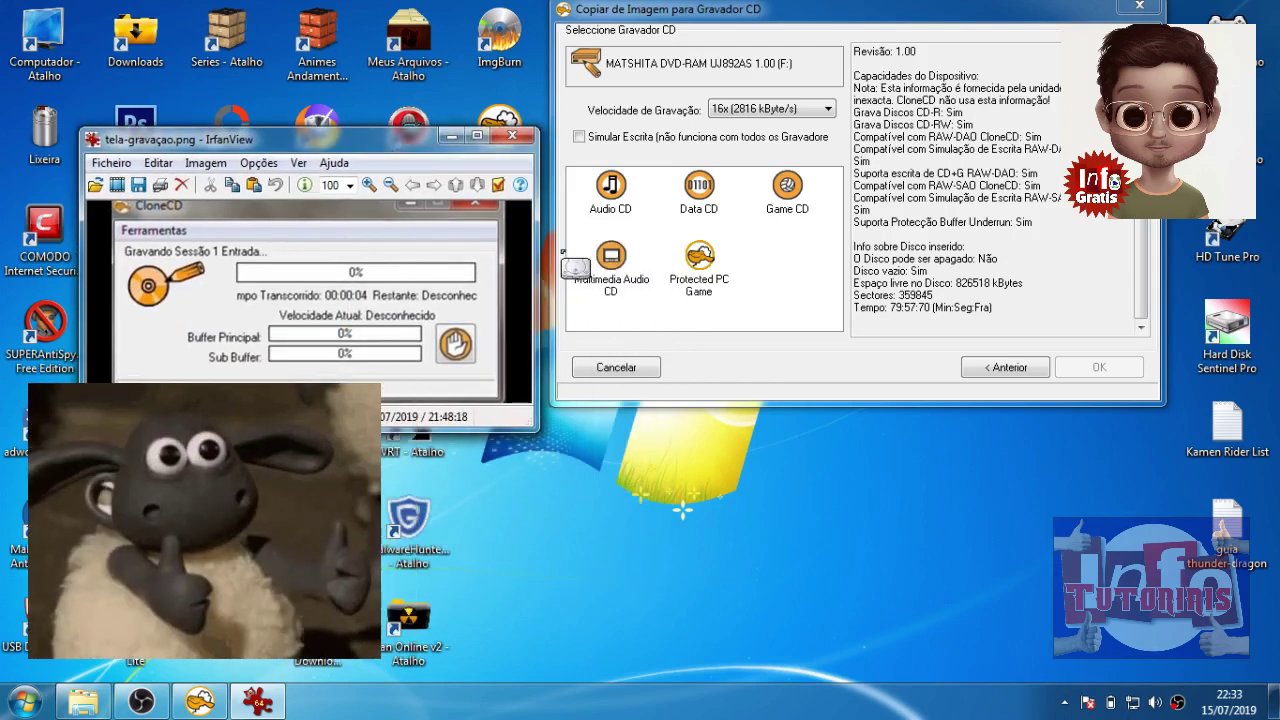
pyautogui.click(514, 137)
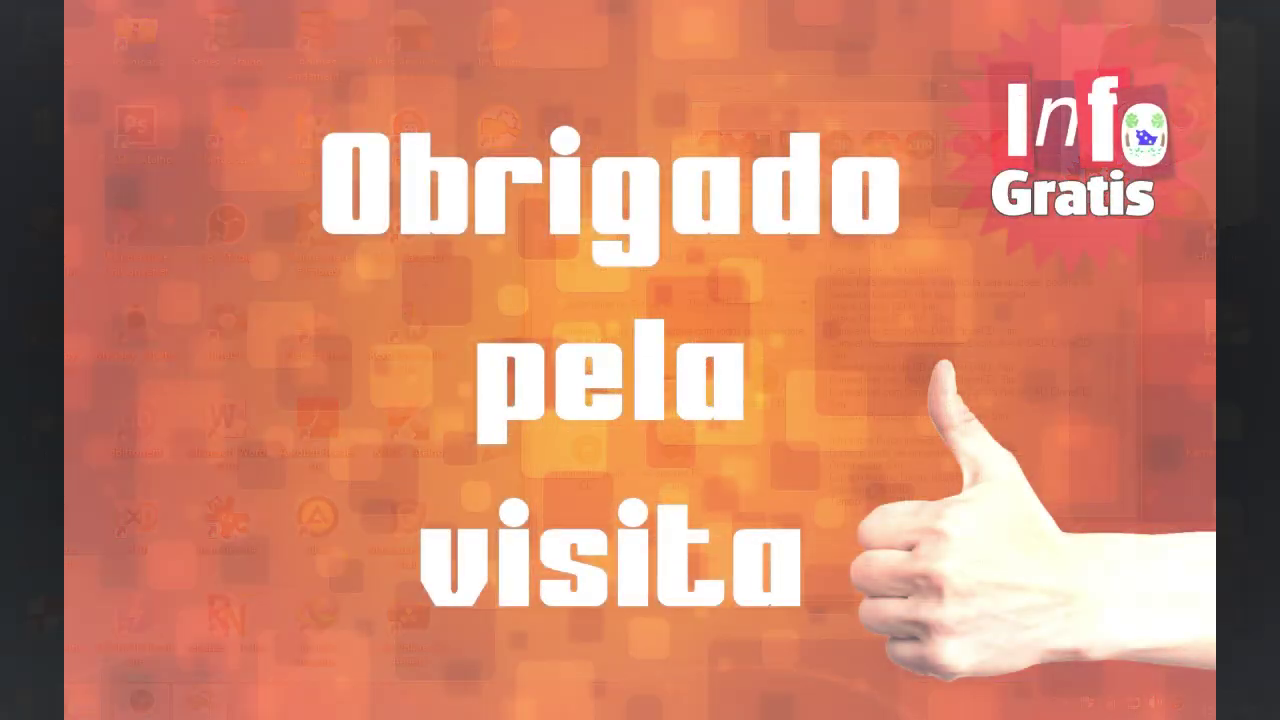